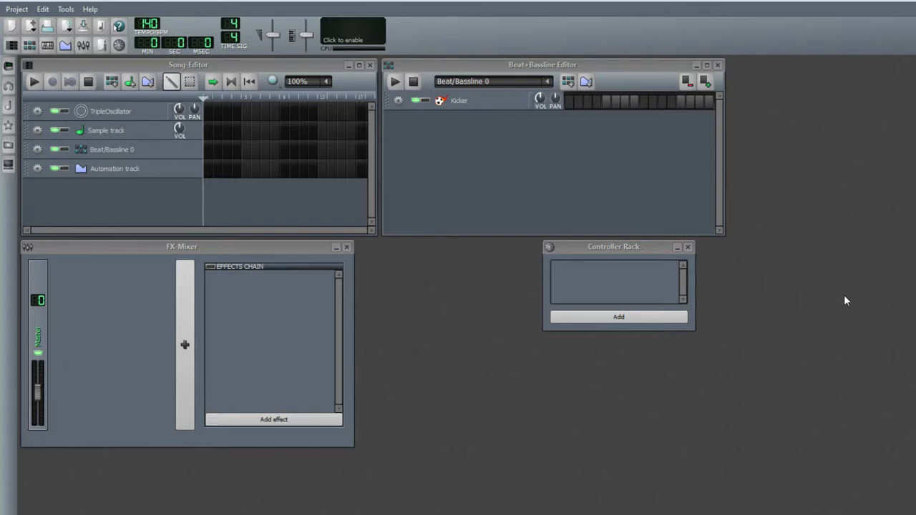
Remove the Kicker track from the Beat+Bassline Editor
click(398, 102)
click(424, 134)
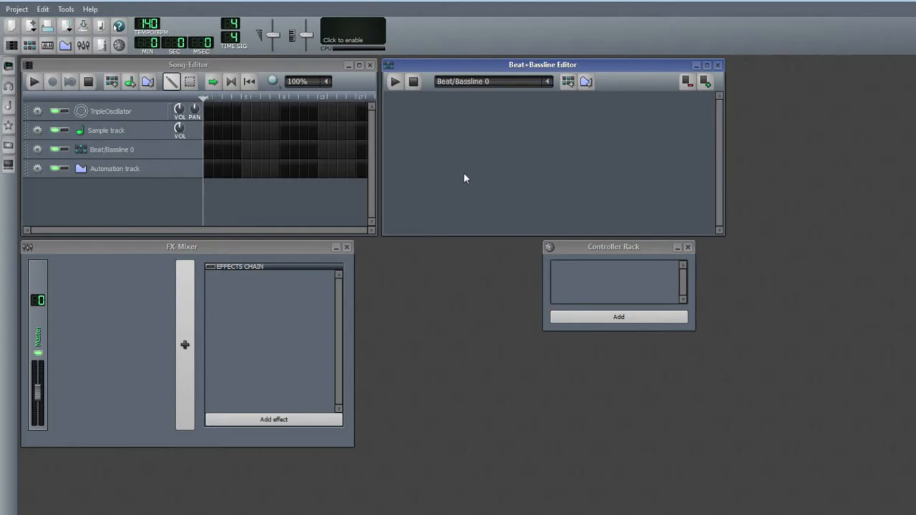
Remove the TripleOscillator, Sample track and Automation track from the Song Editor, leaving only Beat/Bassline 0
click(37, 111)
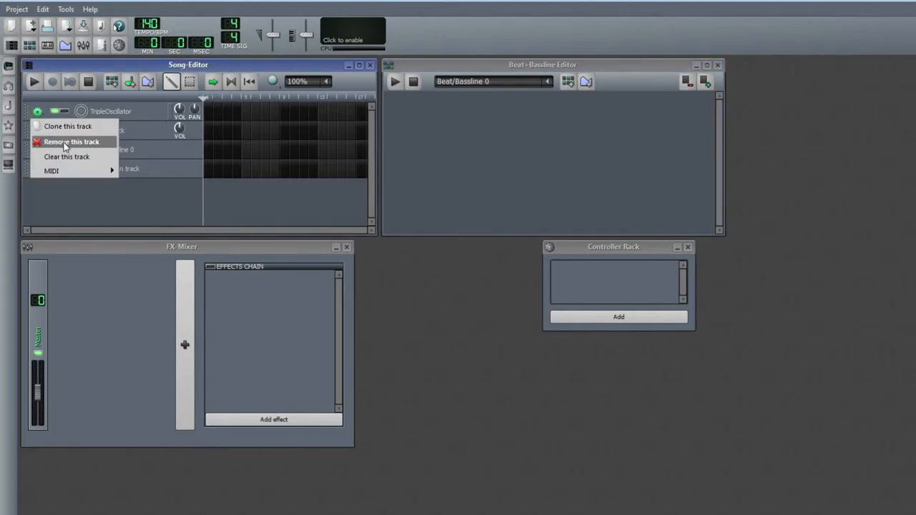
click(64, 144)
click(37, 111)
click(64, 142)
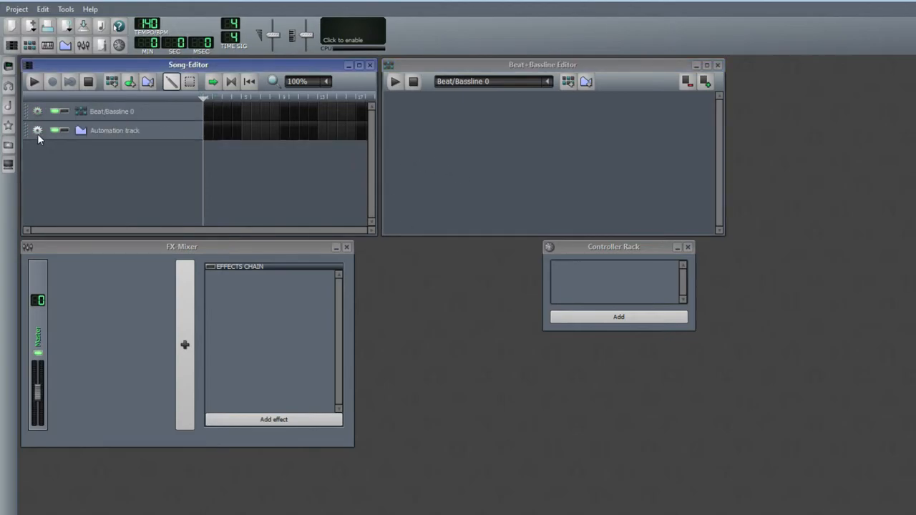
click(37, 131)
click(71, 162)
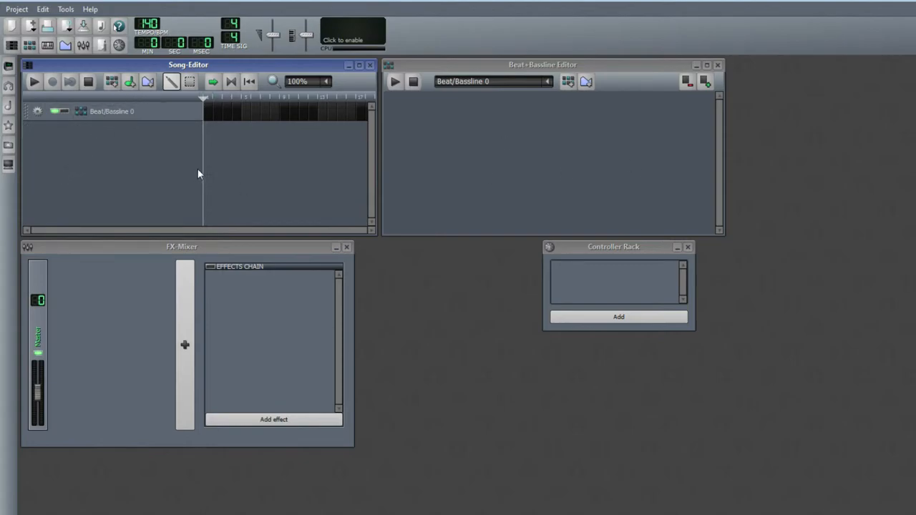
Open the samples browser, preview the bass drum samples in drums, and add bassdrum04.ogg to the beat pattern
click(9, 105)
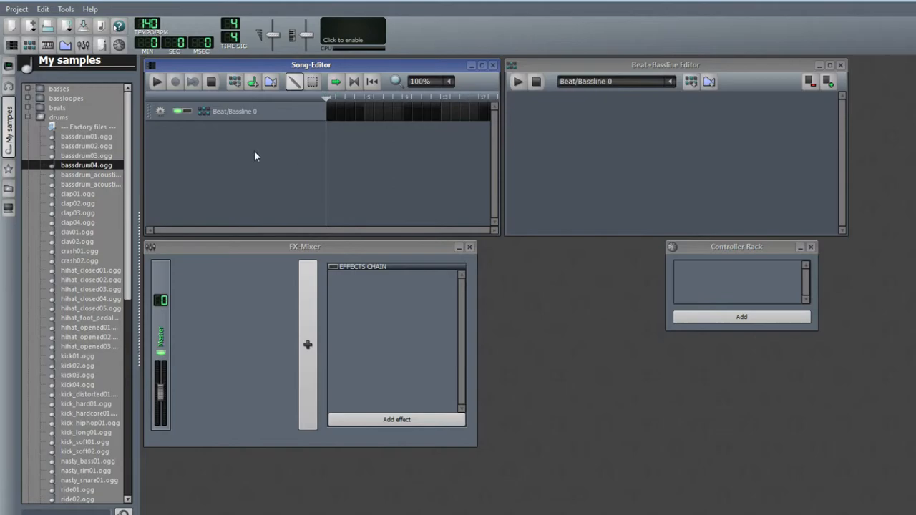
click(87, 135)
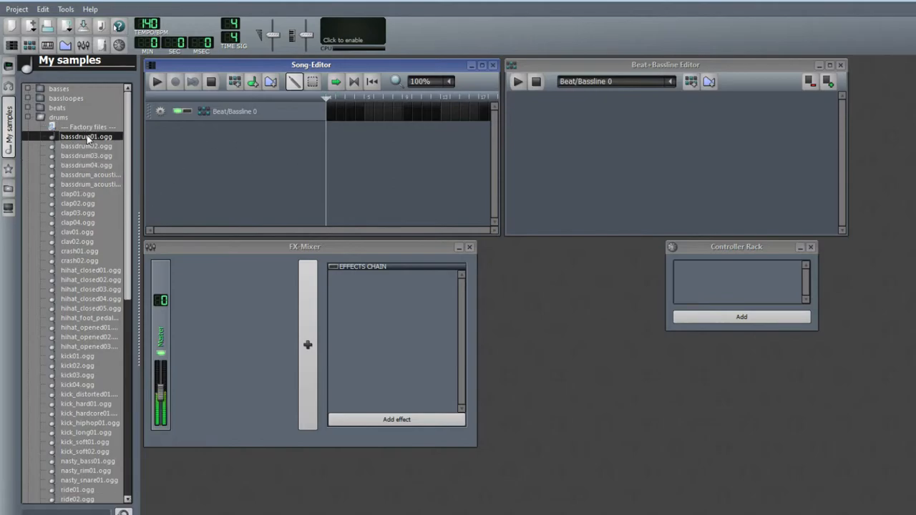
click(89, 146)
click(92, 156)
double_click(90, 165)
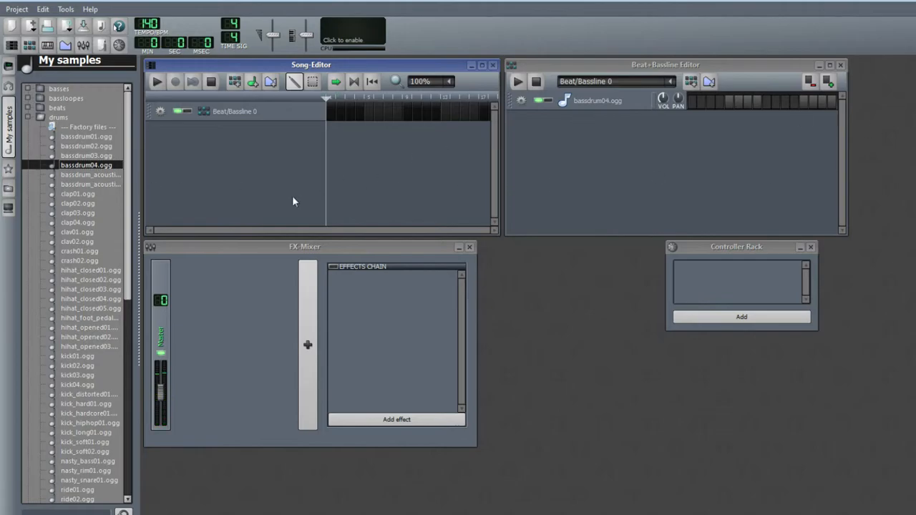
Preview the clap and clav samples and add clap01.ogg to the beat pattern
click(83, 193)
click(81, 204)
click(80, 213)
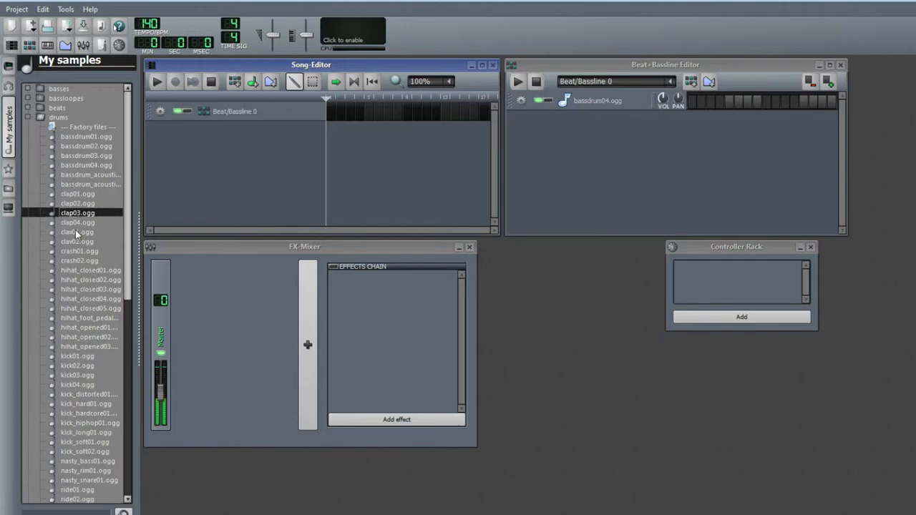
click(82, 232)
click(80, 203)
click(80, 194)
click(83, 205)
click(86, 214)
double_click(86, 195)
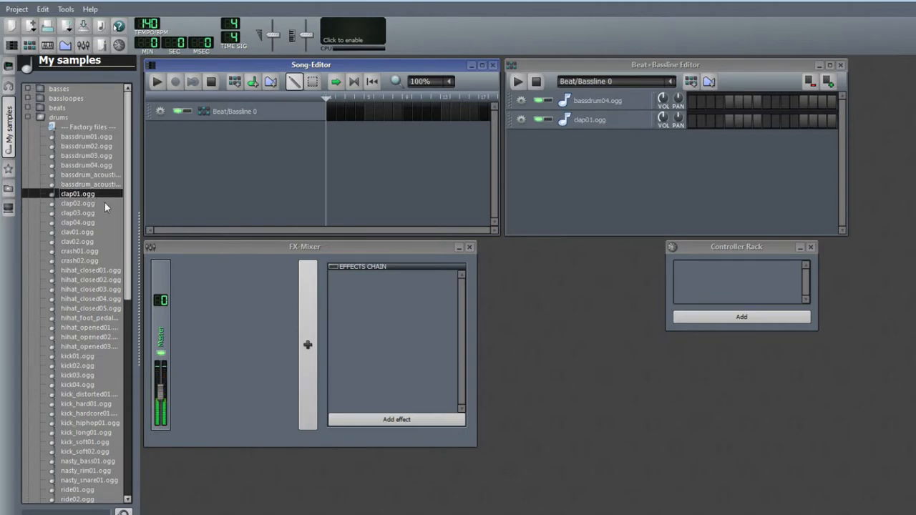
Preview the hi-hat samples and add hihat_opened01.ogg to the beat pattern
scroll(112, 243, down, 2)
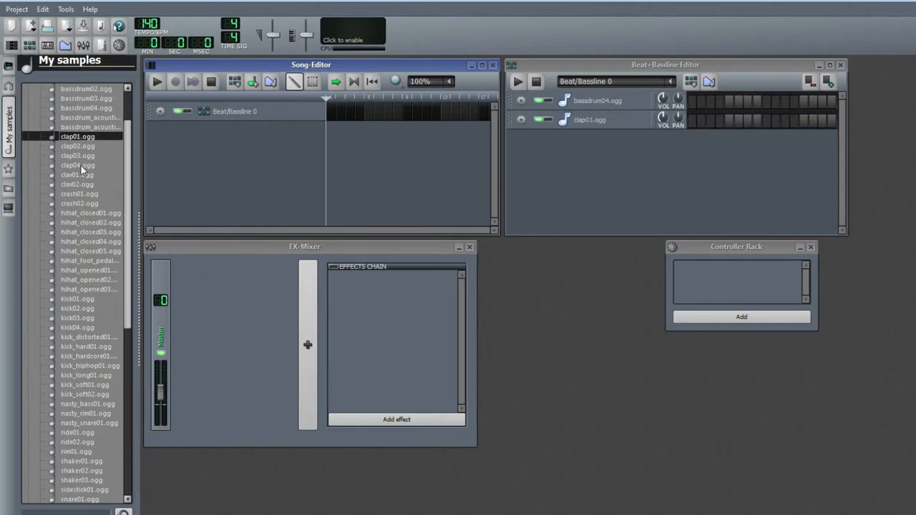
click(93, 232)
click(92, 241)
click(93, 251)
click(96, 260)
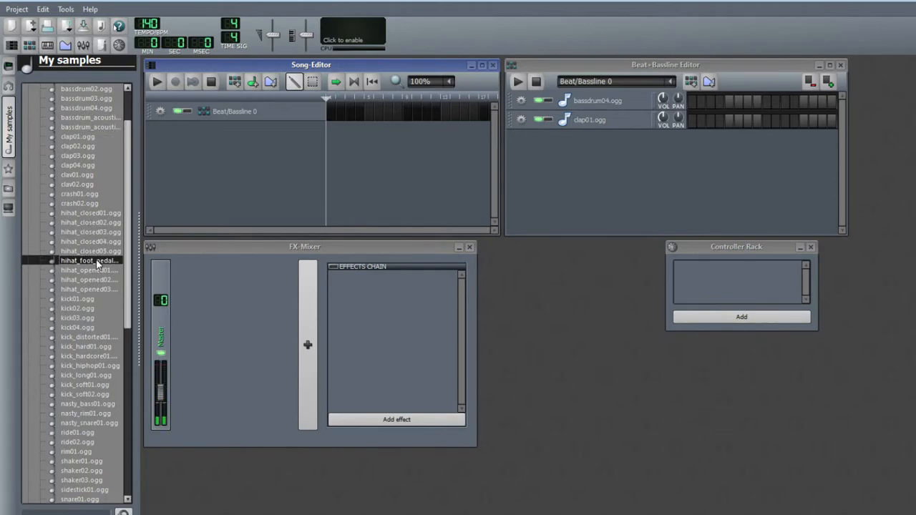
click(95, 271)
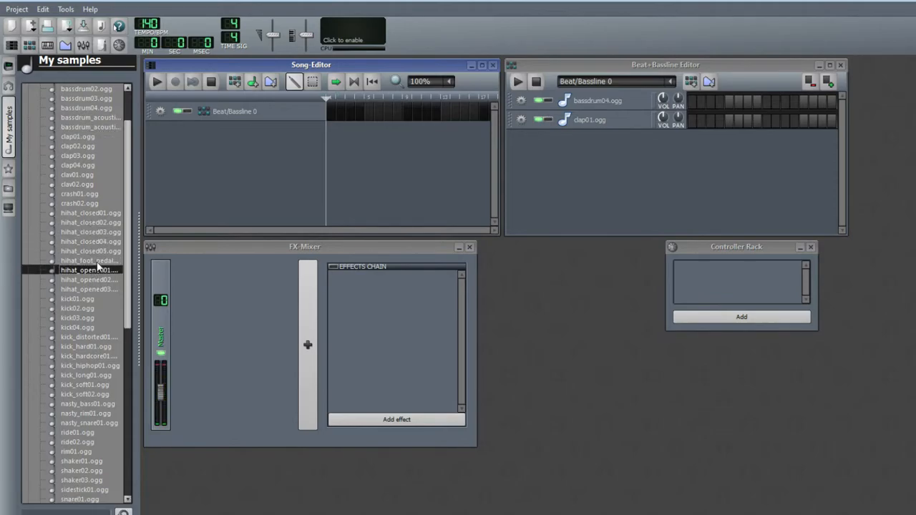
double_click(95, 272)
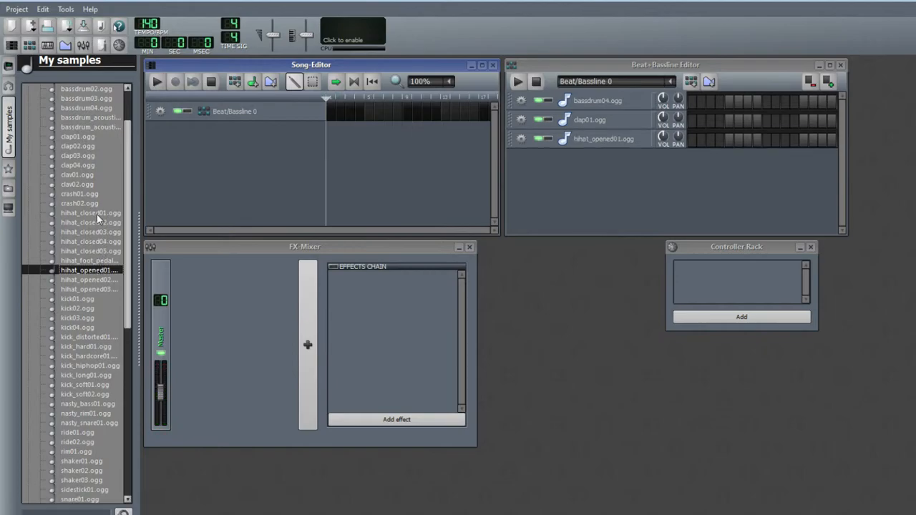
Preview the closed hi-hat samples and add hihat_closed02.ogg to the beat pattern
click(96, 214)
click(97, 223)
click(99, 242)
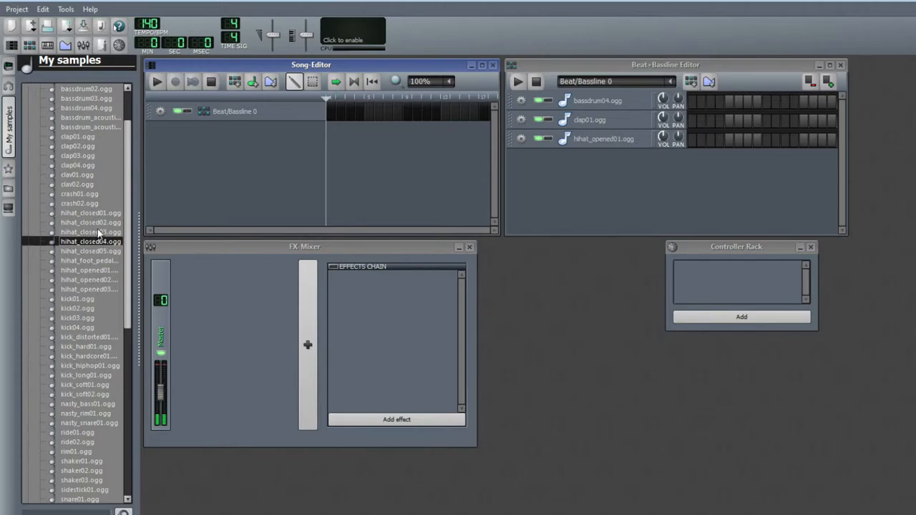
click(99, 234)
double_click(98, 222)
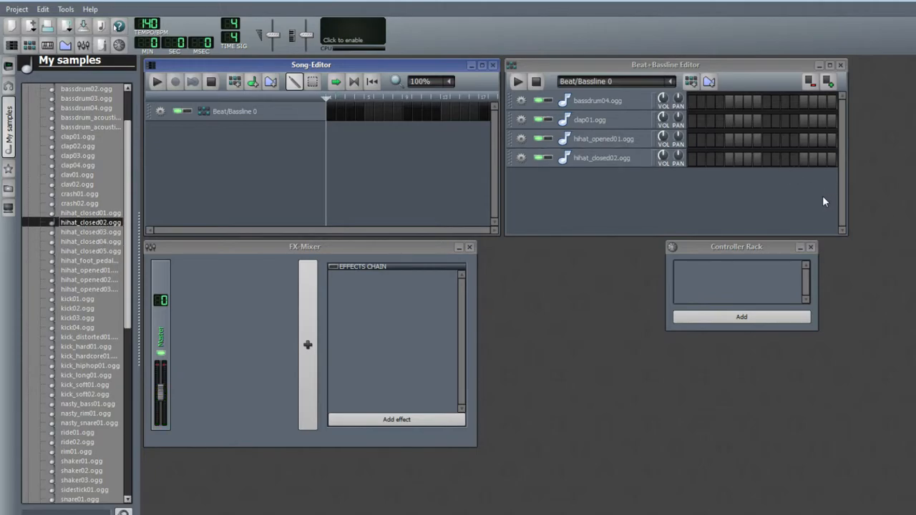
Program four bass drum steps in bassdrum04.ogg, shift the last one a step earlier, and start pattern playback
click(692, 101)
click(729, 102)
click(766, 102)
click(813, 101)
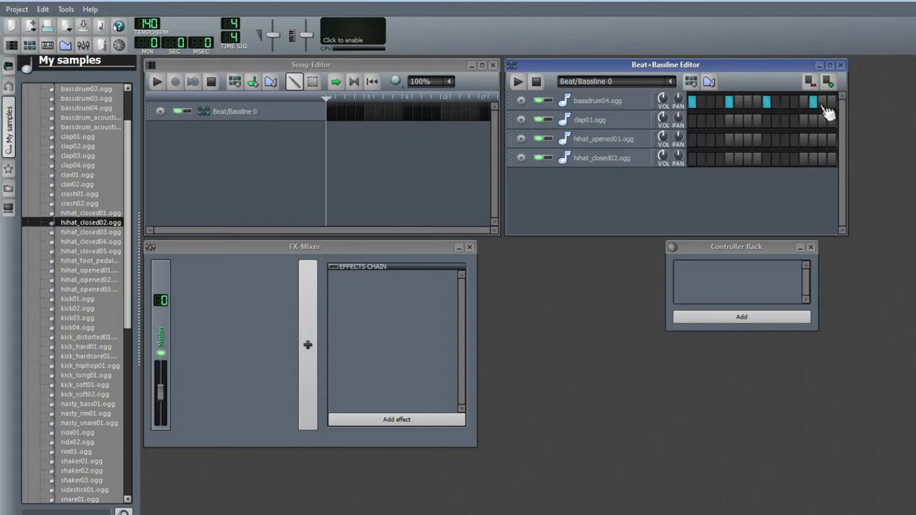
click(813, 101)
click(802, 102)
click(517, 81)
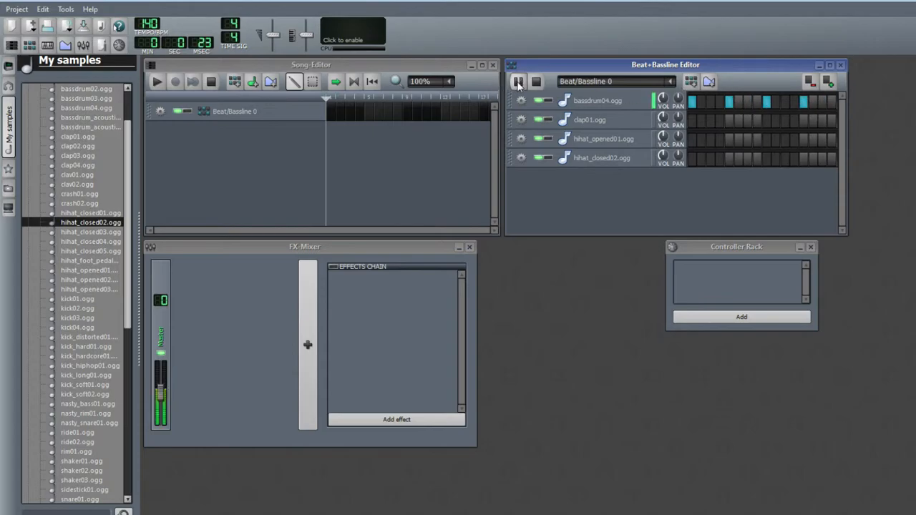
Add clap01.ogg hits on steps 3, 7, 11 and 15 of the pattern
click(710, 121)
click(747, 120)
click(784, 120)
click(822, 120)
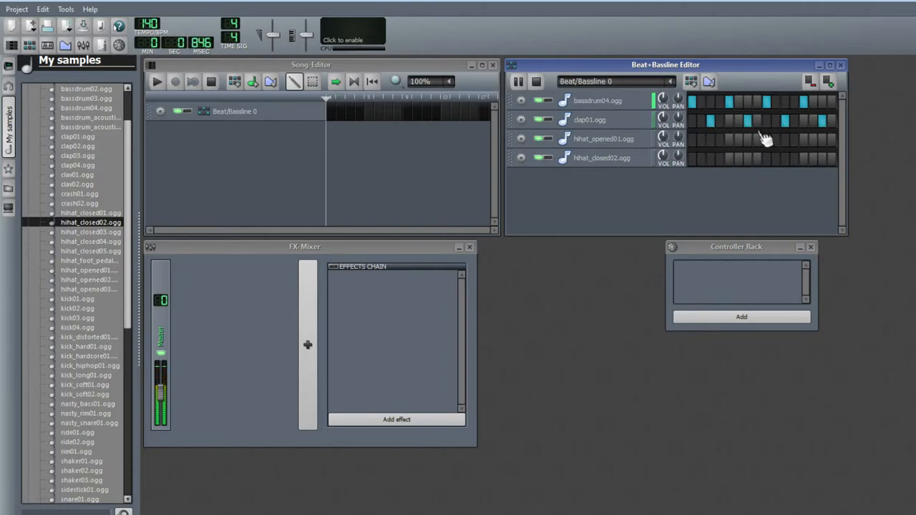
Remove the clap hits on steps 7 and 15, put both hi-hats on steps 7 and 15, and replay the pattern
click(516, 82)
click(748, 120)
click(822, 120)
click(749, 140)
click(748, 158)
click(822, 140)
click(822, 158)
click(521, 83)
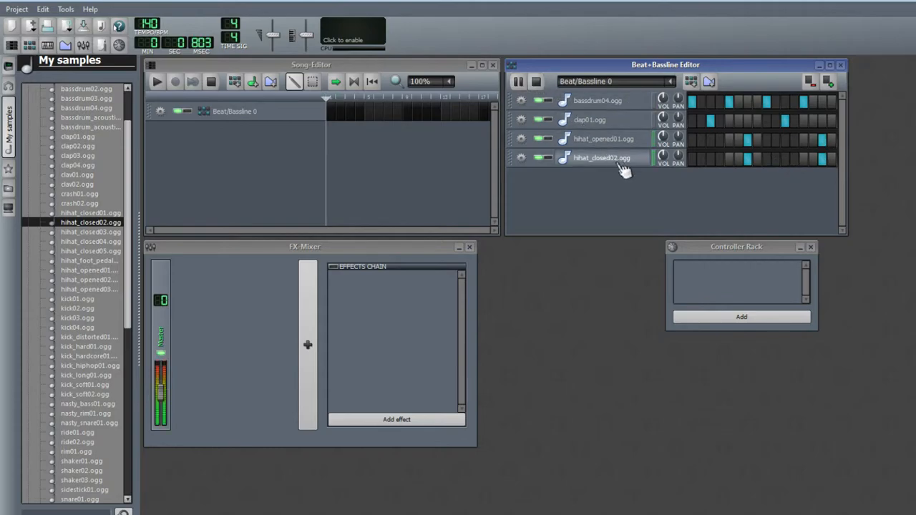
Rework the pattern's first half: bass drum on step 1, clap on steps 3 and 7, both hi-hats on step 5, clearing the other hits
click(536, 82)
click(728, 101)
click(748, 139)
click(748, 158)
click(728, 159)
click(767, 101)
click(784, 120)
click(803, 102)
click(822, 140)
click(822, 159)
click(728, 140)
click(518, 82)
click(747, 120)
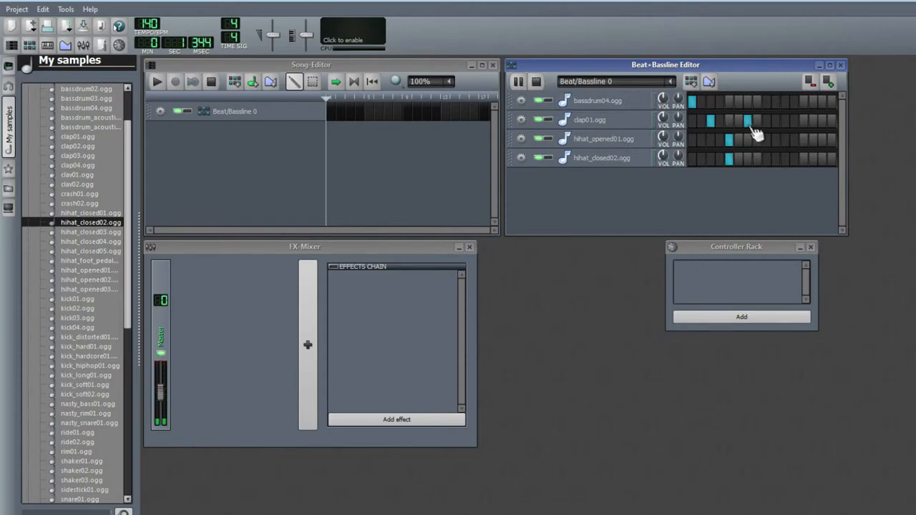
Add a second bass drum hit on step 9 of the pattern
click(766, 102)
click(766, 102)
click(776, 102)
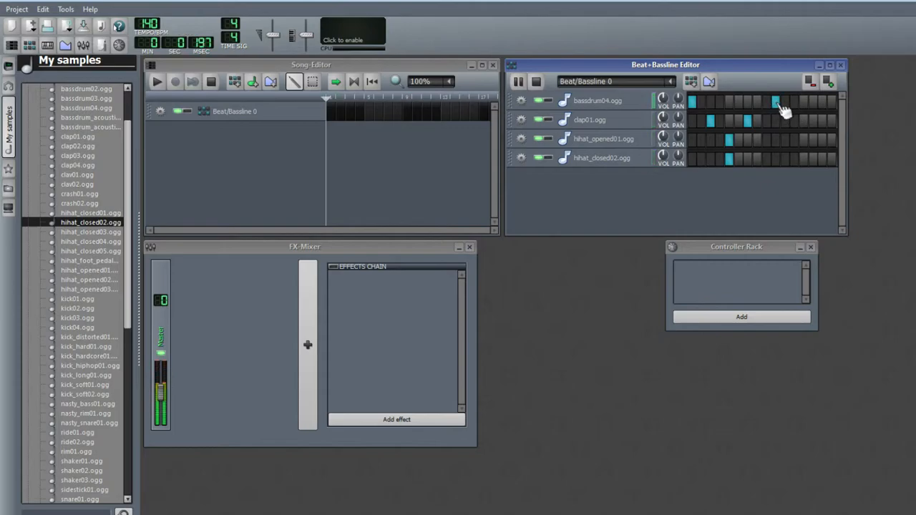
click(777, 103)
click(766, 102)
Complete the second half with claps on steps 11, 15 and 16 and both hi-hats on step 13, then stop playback
click(785, 120)
click(794, 139)
click(794, 158)
click(813, 120)
click(794, 141)
click(794, 158)
click(803, 156)
click(803, 144)
click(812, 124)
click(822, 120)
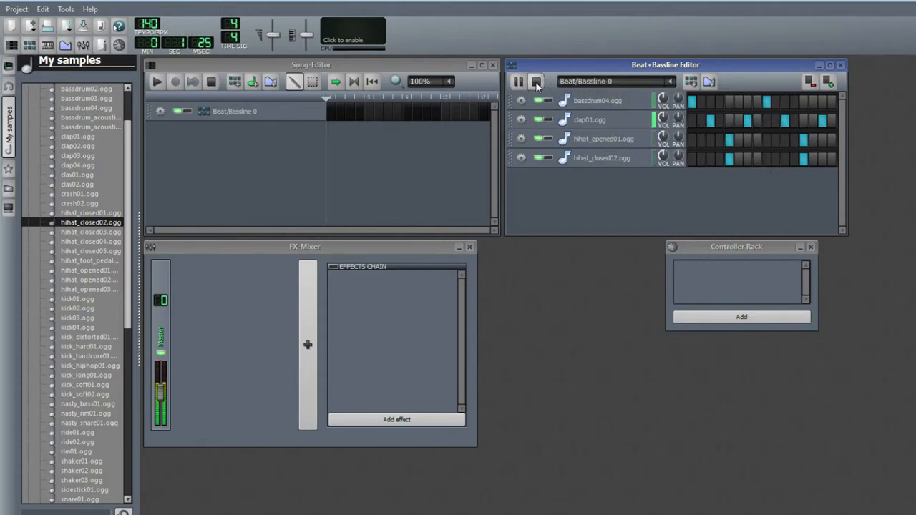
click(830, 120)
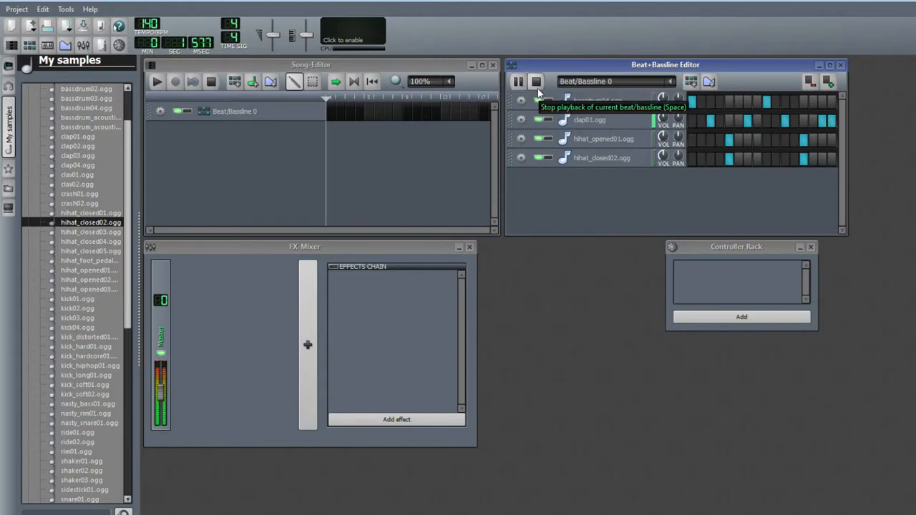
click(524, 89)
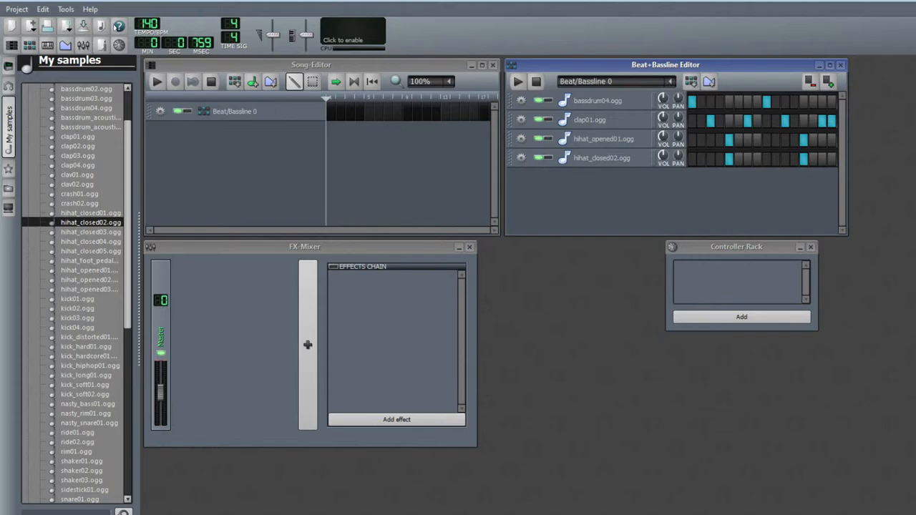
Draw the Beat/Bassline 0 pattern block across the opening bars in the Song Editor
click(331, 112)
drag(335, 112, 402, 116)
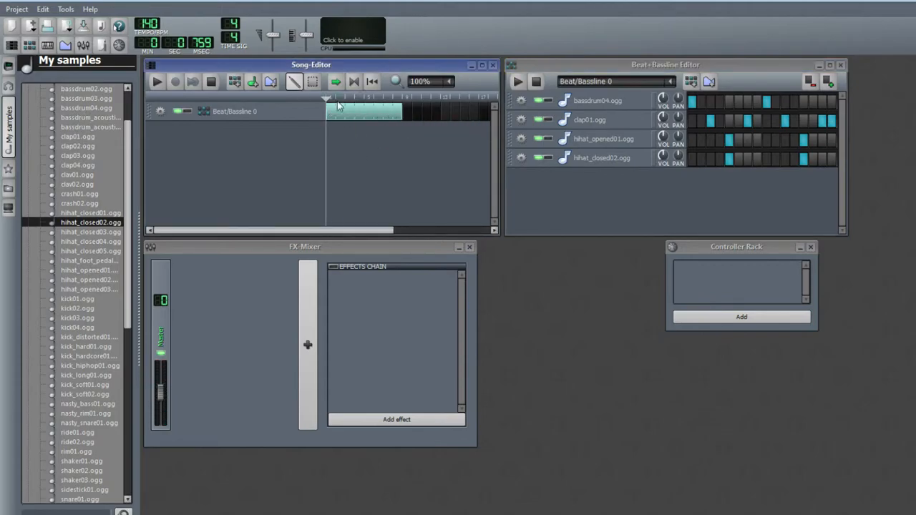
Open the presets browser, preview the AudioFileProcessor presets, and add Kick-4-your-Subwoofer to the beat pattern
scroll(84, 201, down, 7)
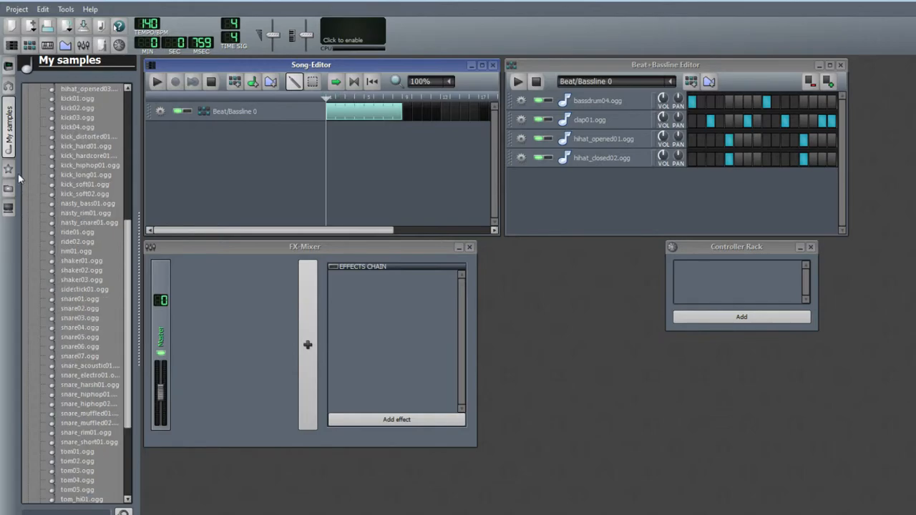
scroll(81, 317, up, 10)
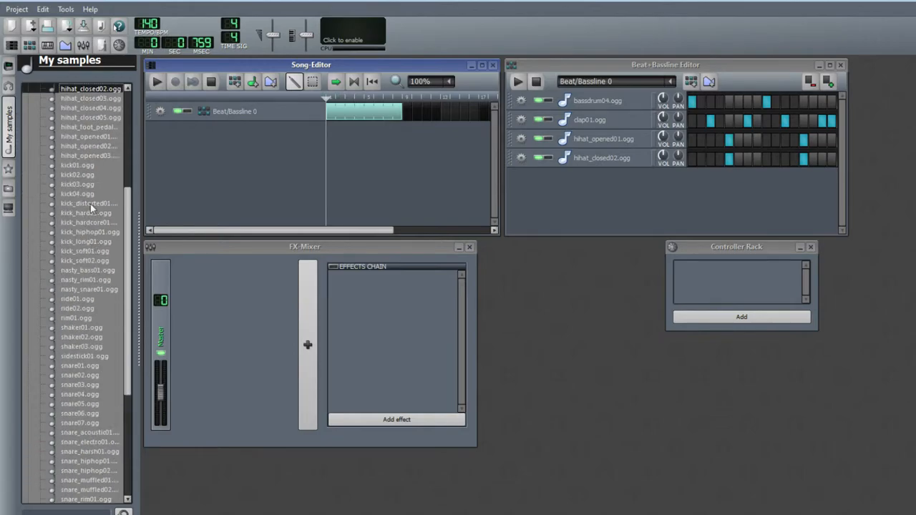
click(9, 120)
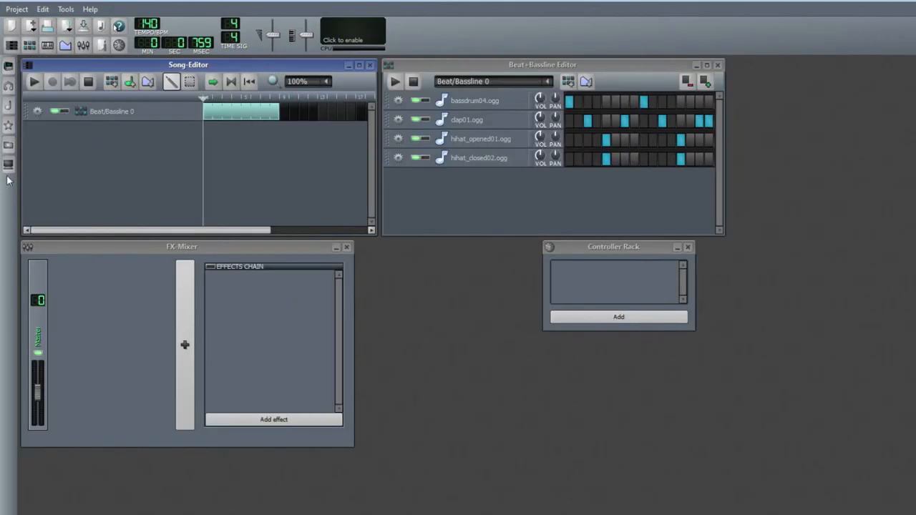
click(9, 129)
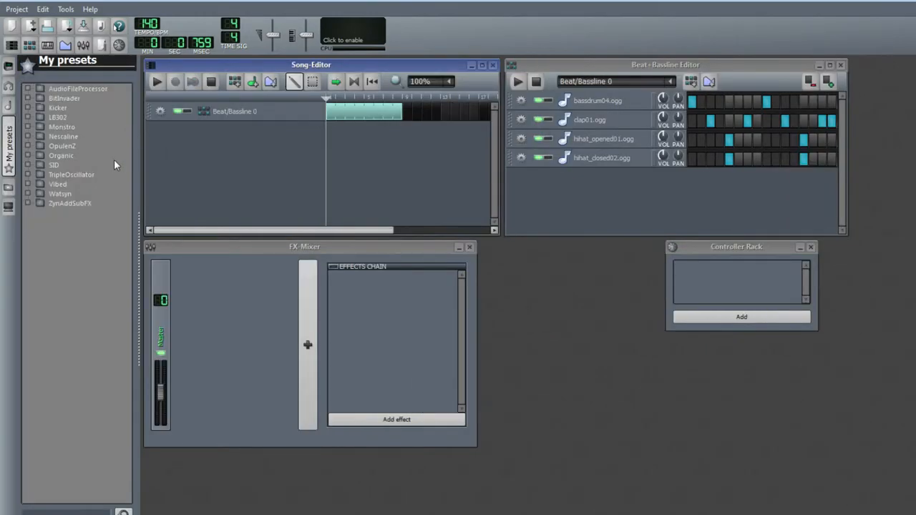
click(27, 89)
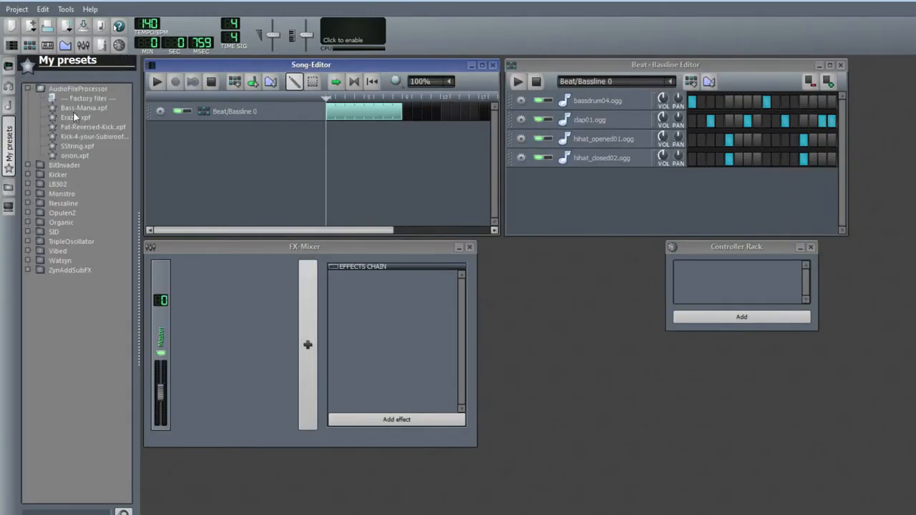
click(79, 108)
click(87, 119)
click(96, 129)
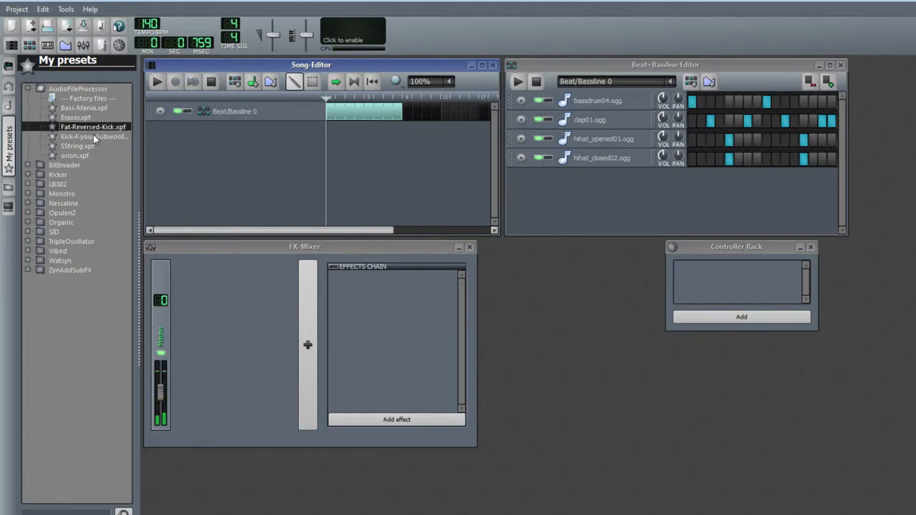
click(92, 137)
click(83, 144)
click(94, 127)
click(92, 136)
click(85, 147)
click(85, 154)
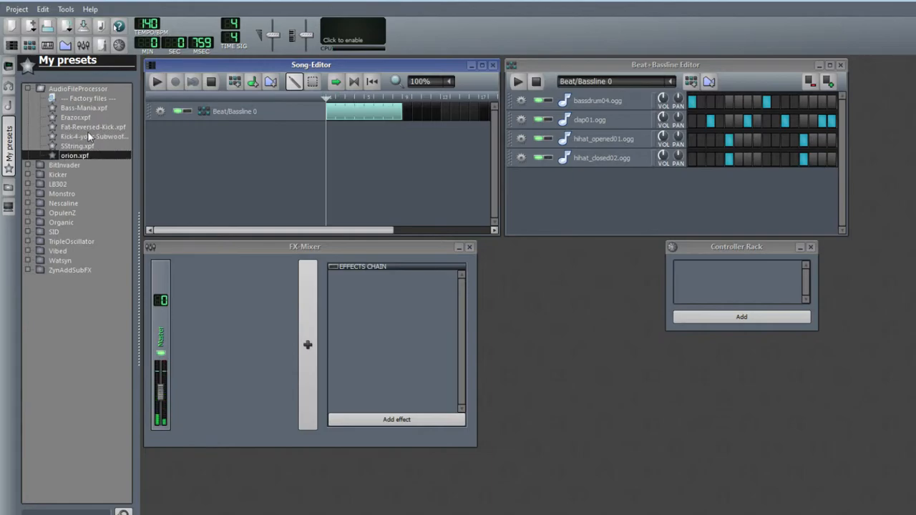
click(89, 136)
drag(590, 224, 594, 223)
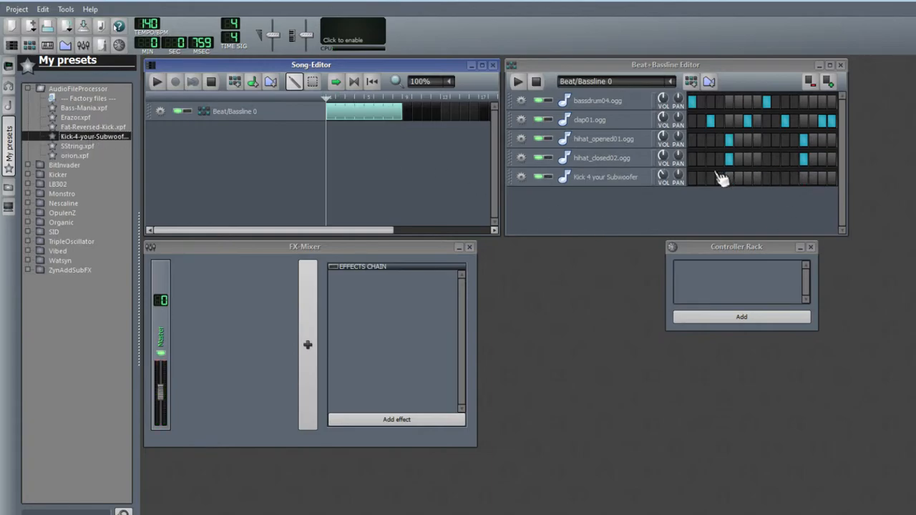
Add Kick 4 your Subwoofer hits on steps 1 and 9 and collapse the AudioFileProcessor preset folder
click(692, 180)
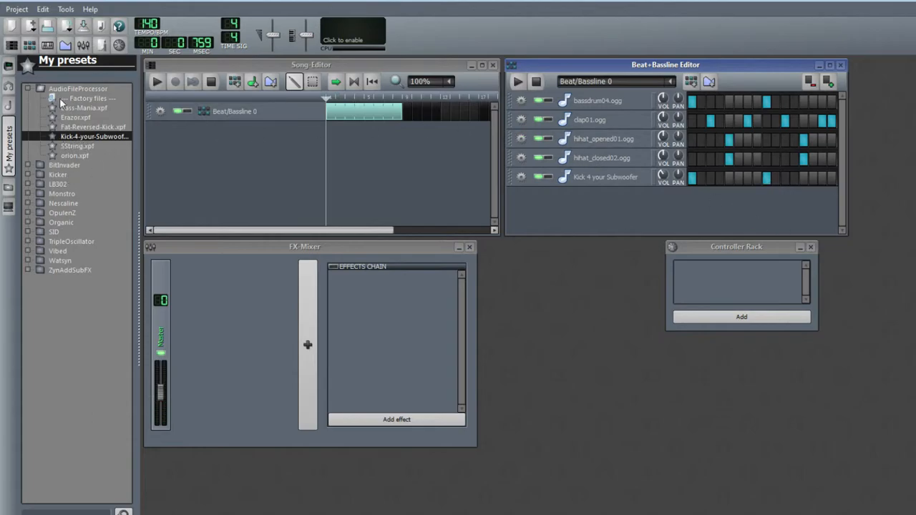
click(26, 89)
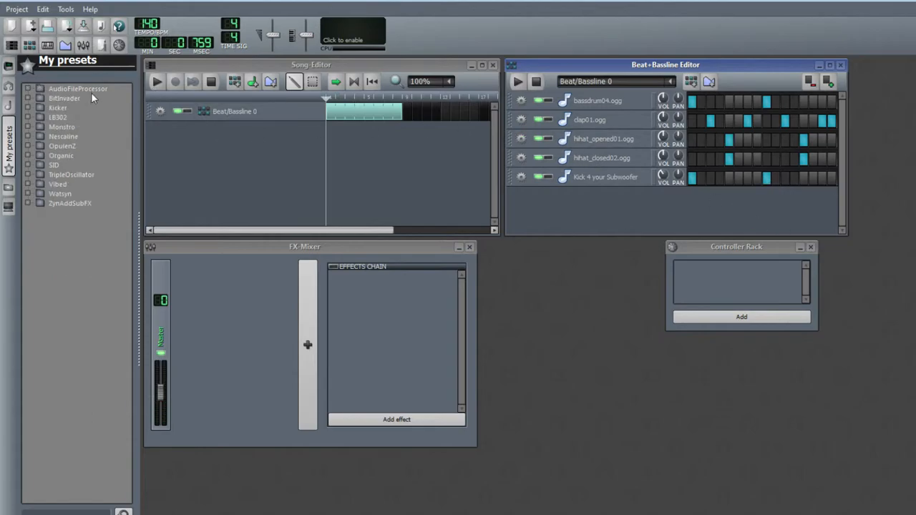
Play the beat pattern in the Beat+Bassline Editor to listen, then stop it
click(518, 81)
click(519, 80)
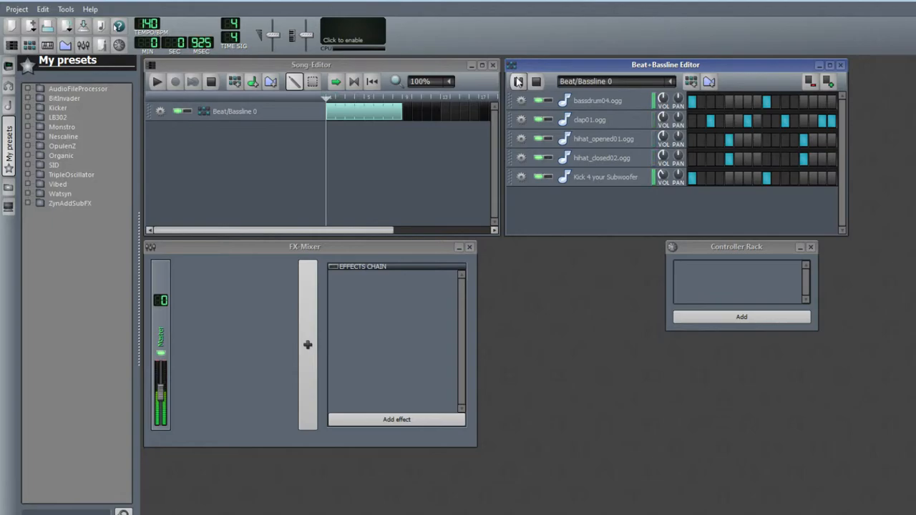
click(518, 81)
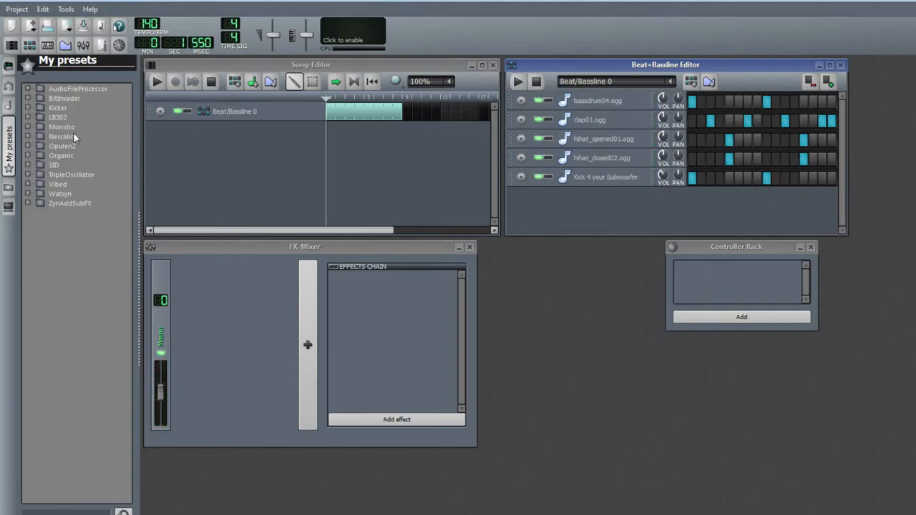
Preview presets from the Monstro and Nescaline folders in the presets browser
click(27, 96)
click(28, 97)
click(29, 128)
click(77, 147)
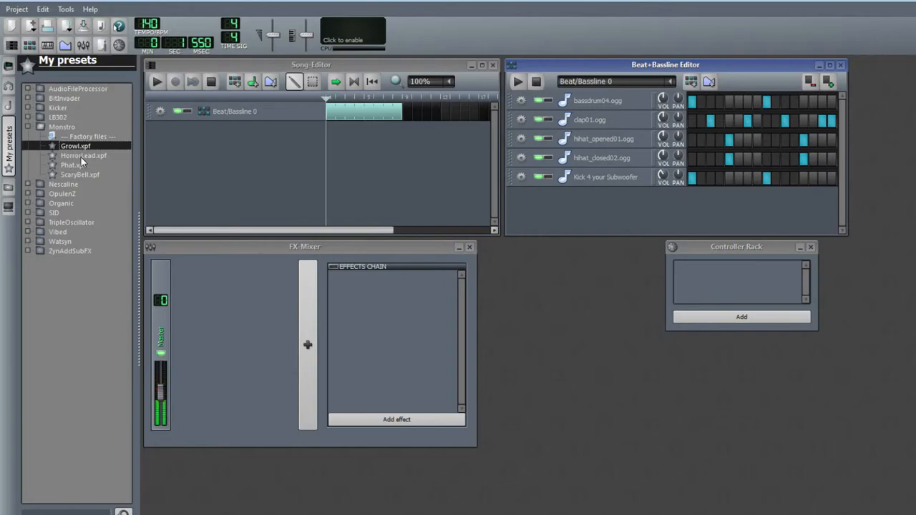
click(81, 157)
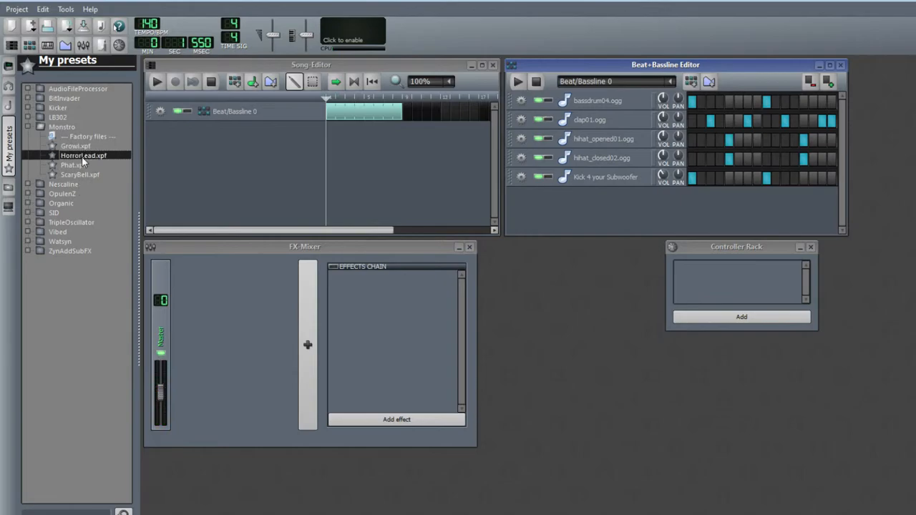
click(29, 127)
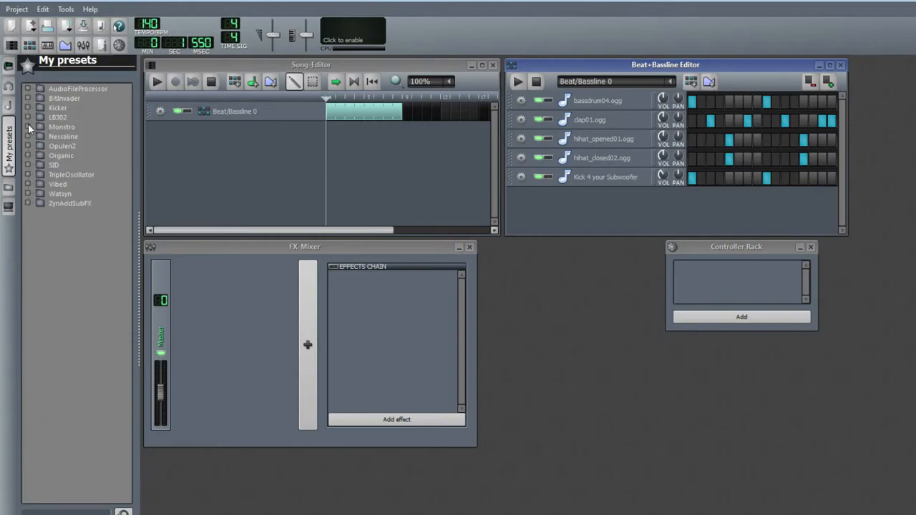
click(29, 136)
click(29, 203)
click(79, 155)
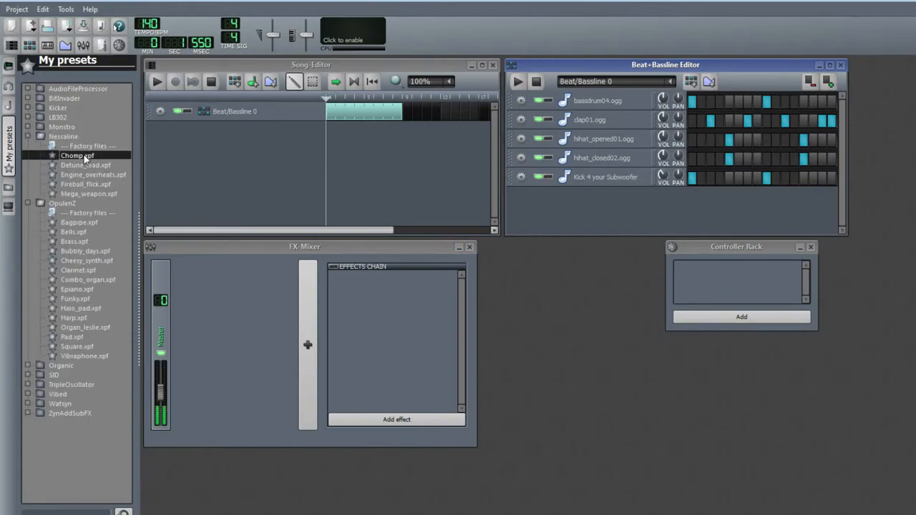
click(82, 175)
click(29, 136)
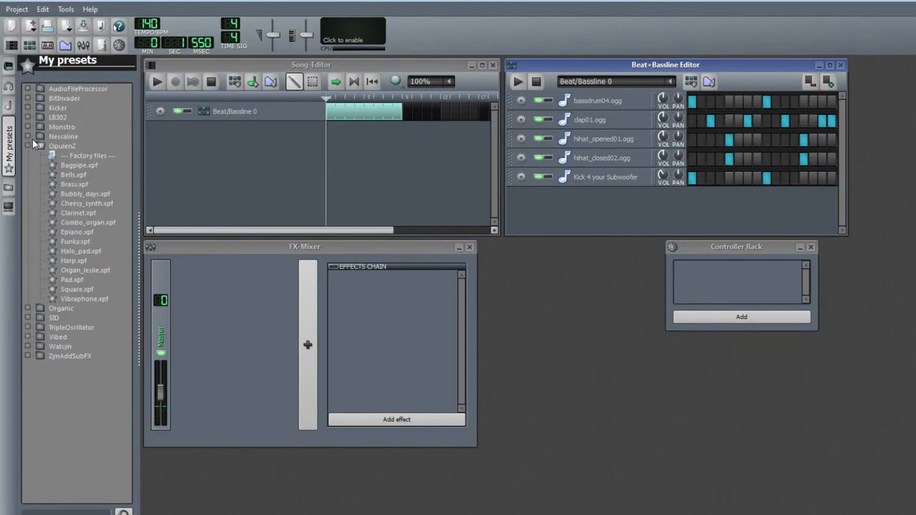
Preview the OpulenZ presets and add Square.xpf as a new track in the Song Editor
click(83, 175)
click(82, 184)
click(81, 194)
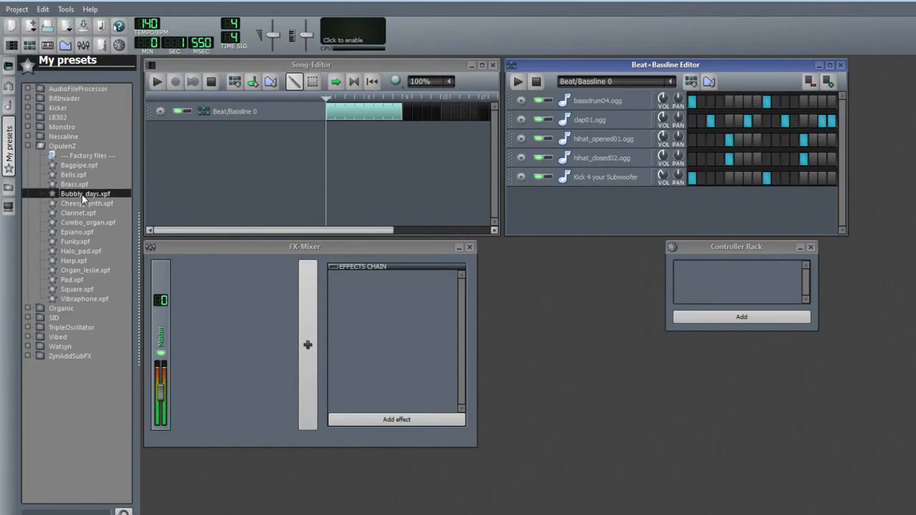
click(82, 203)
click(82, 212)
click(82, 223)
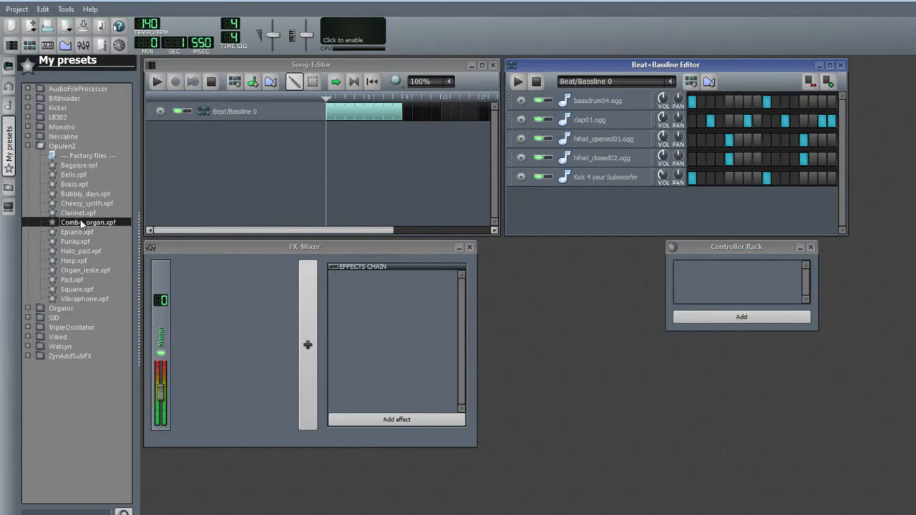
click(84, 232)
click(84, 247)
click(80, 243)
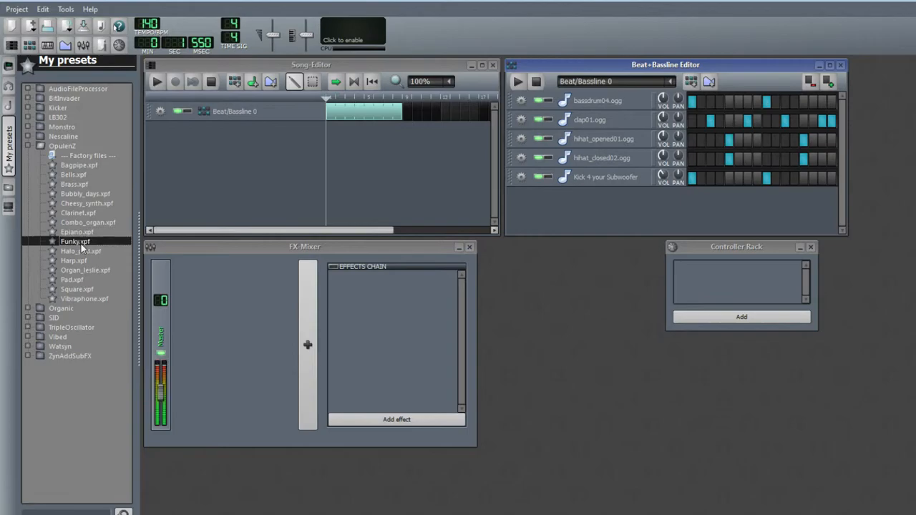
click(80, 261)
click(80, 270)
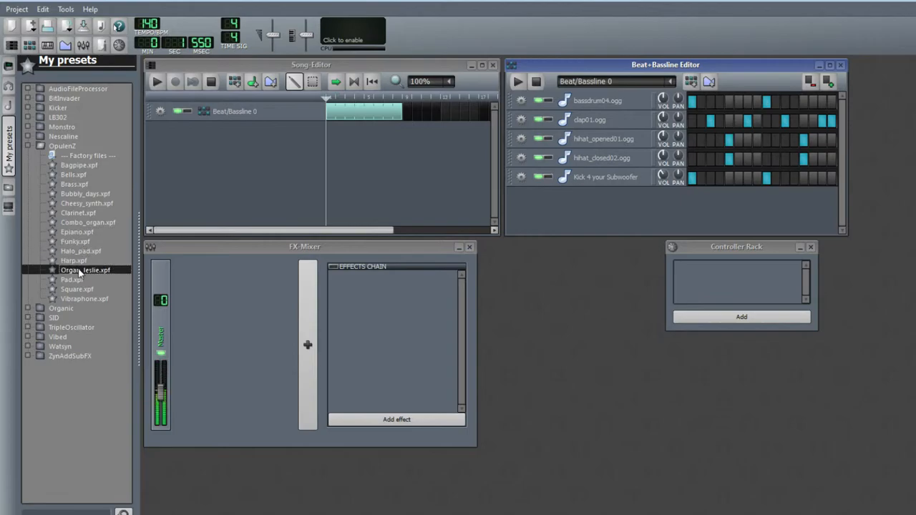
click(77, 279)
click(77, 289)
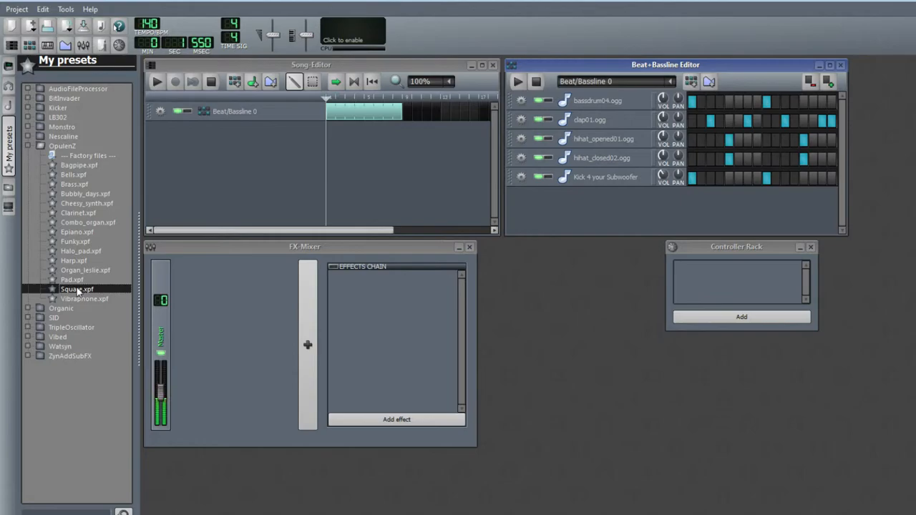
click(79, 242)
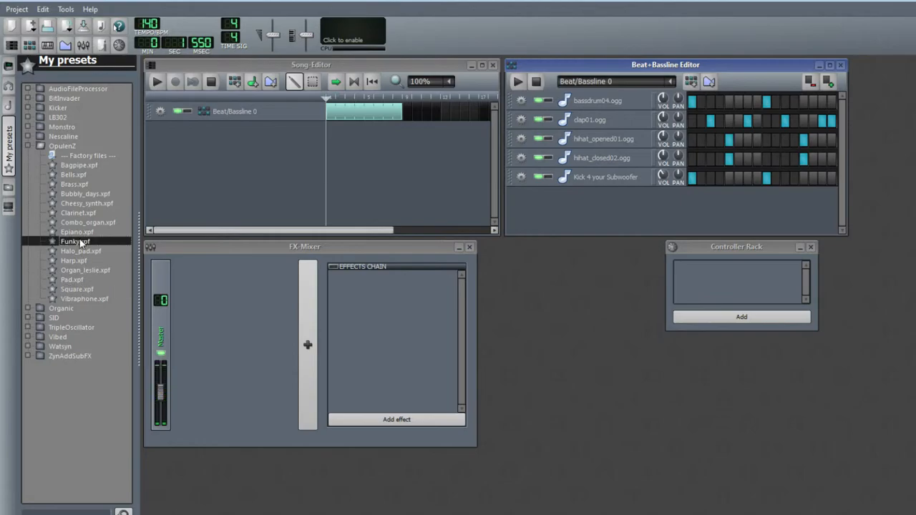
drag(78, 289, 322, 209)
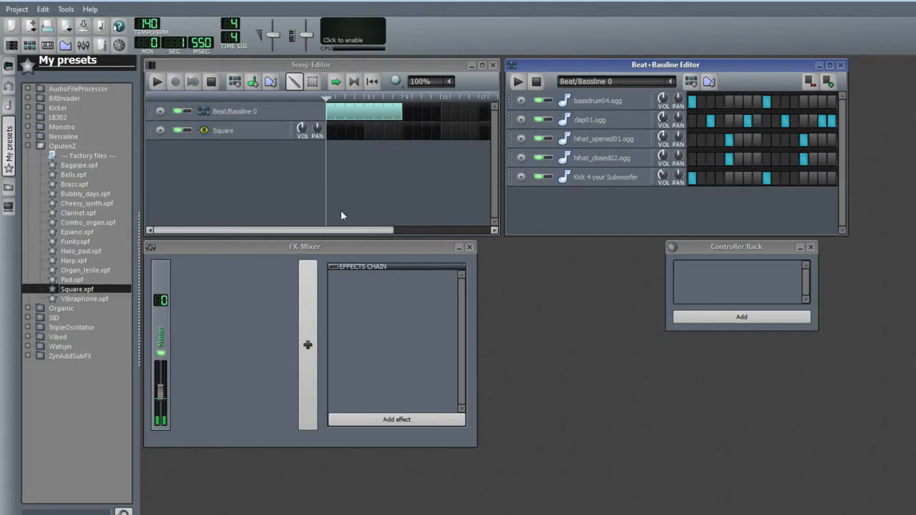
Create a pattern at the start of the Square track and open it maximized in the Piano Roll
click(330, 130)
right_click(333, 136)
click(372, 141)
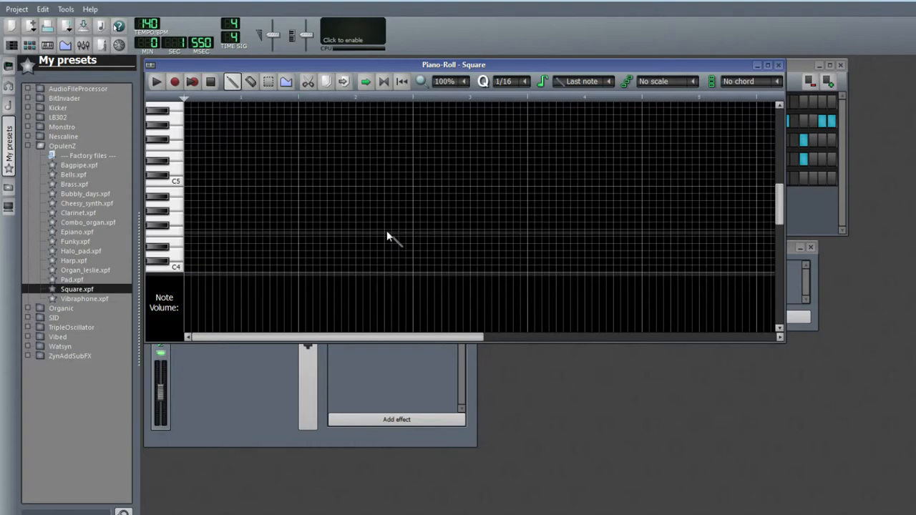
click(768, 66)
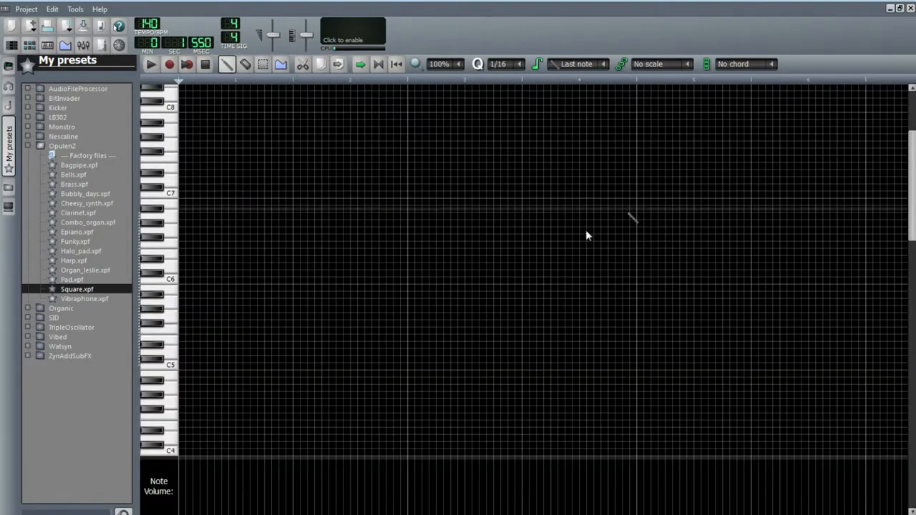
Draw a four-note ascending phrase of short notes at the start of the Square pattern
click(184, 202)
drag(183, 204, 194, 315)
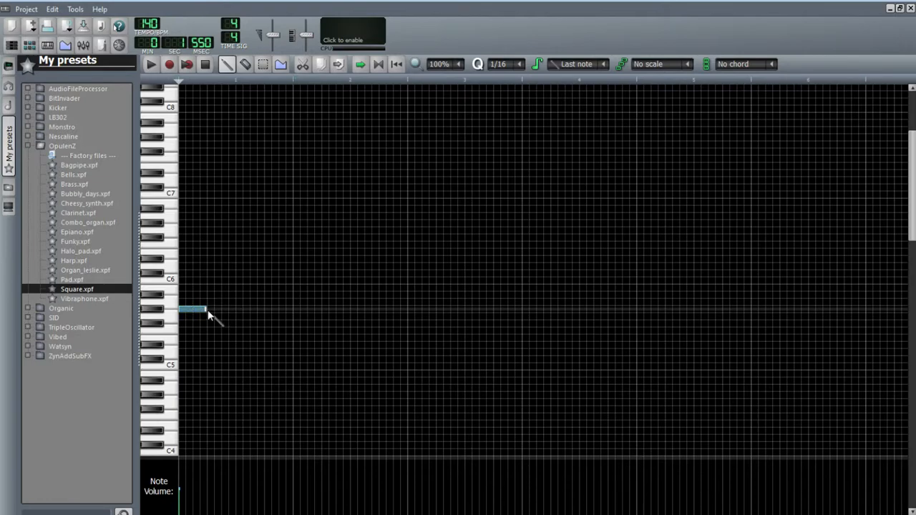
drag(206, 310, 188, 310)
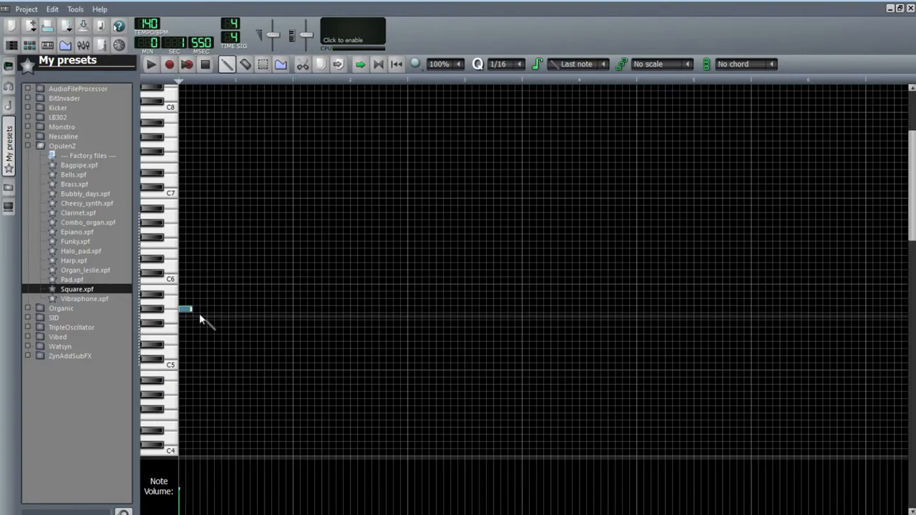
click(198, 273)
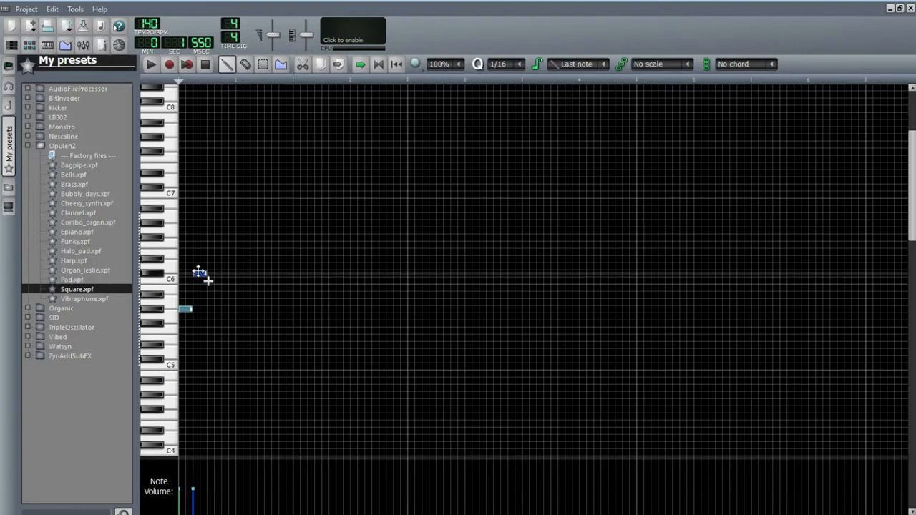
click(209, 237)
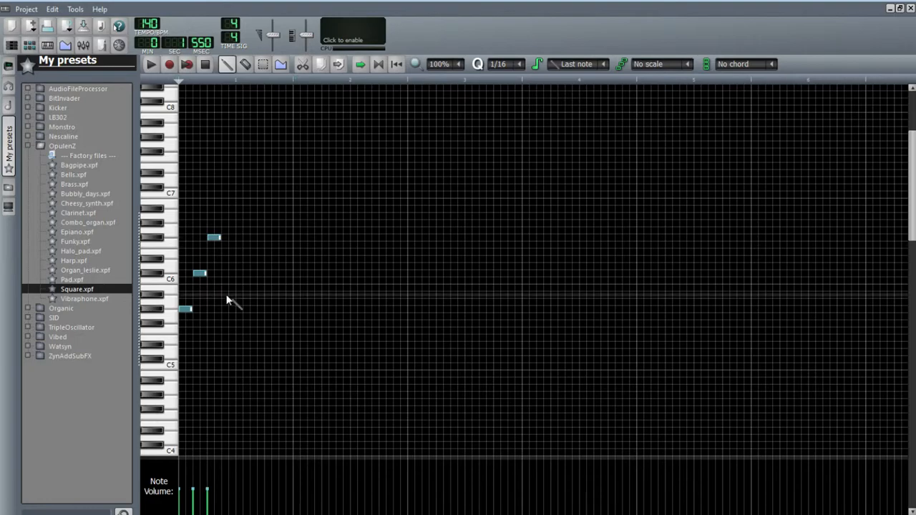
click(234, 308)
drag(237, 311, 236, 296)
Play the pattern and shift the fourth note one step earlier, directly after the third note
click(150, 64)
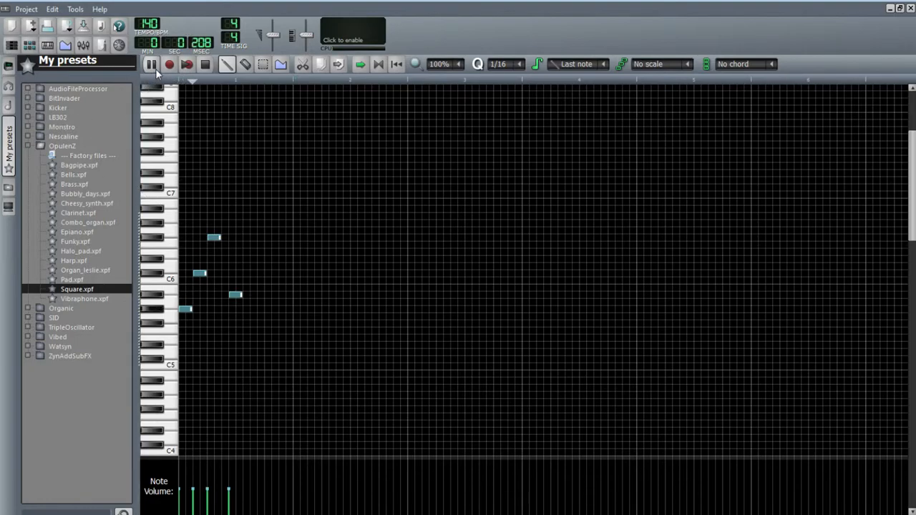
click(150, 65)
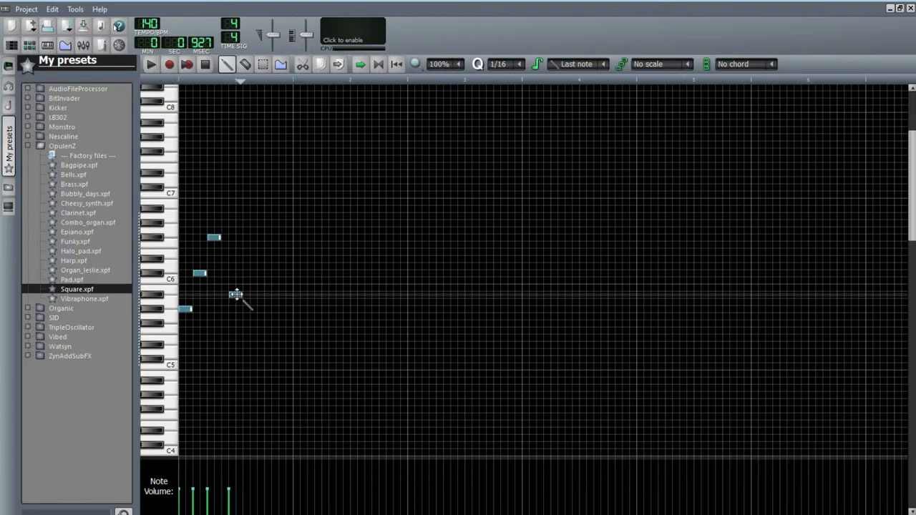
drag(235, 294, 228, 294)
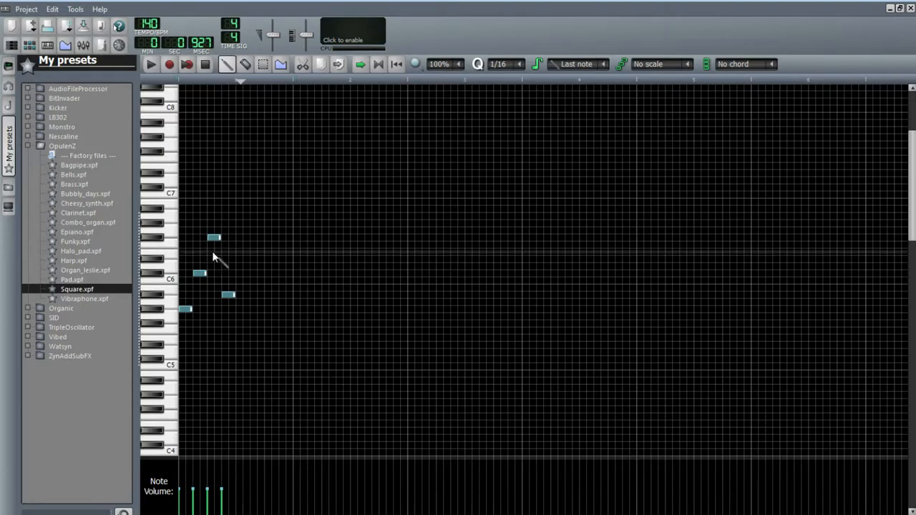
click(203, 64)
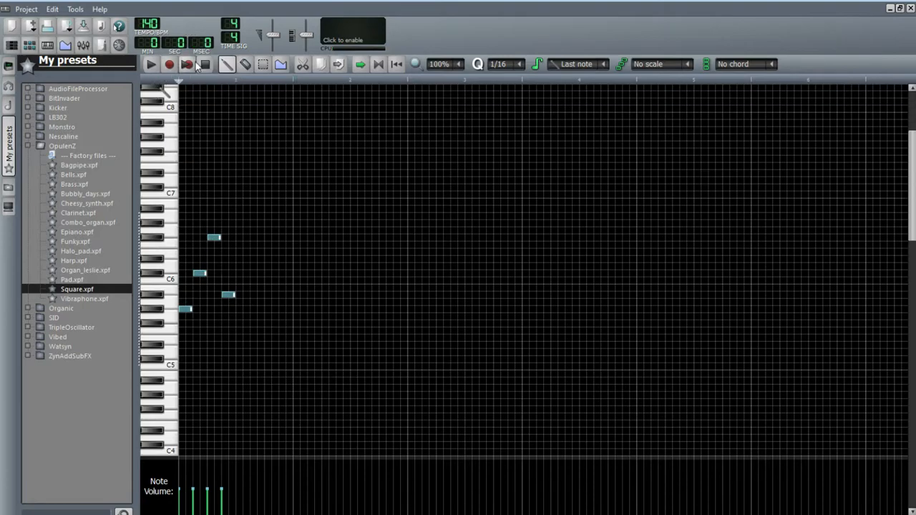
click(150, 65)
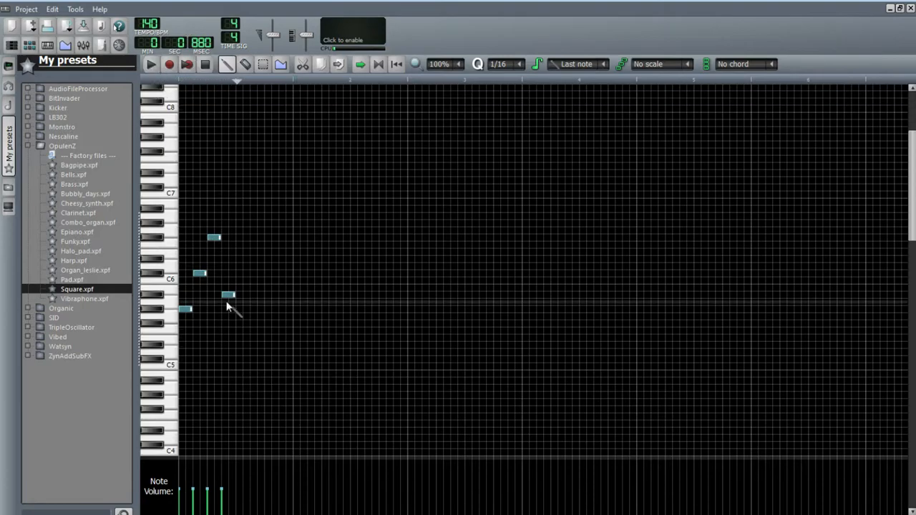
drag(236, 299, 245, 301)
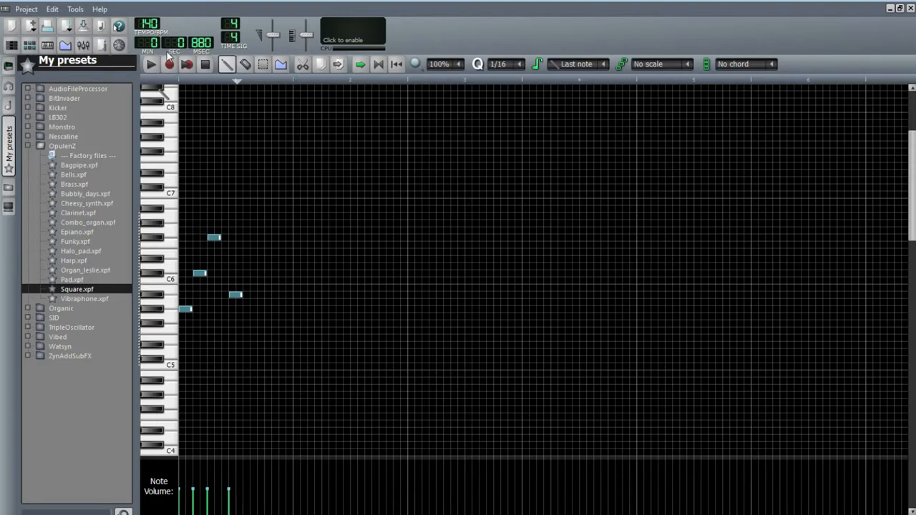
click(169, 65)
click(205, 66)
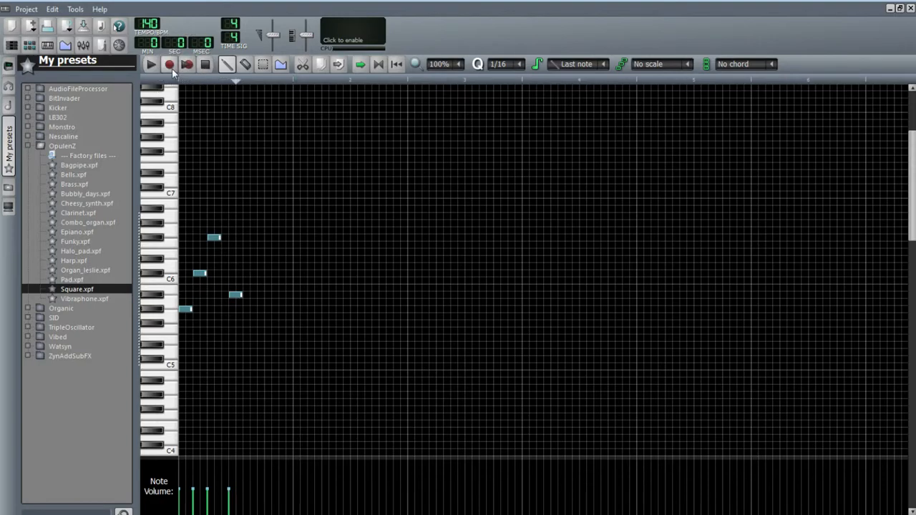
key(space)
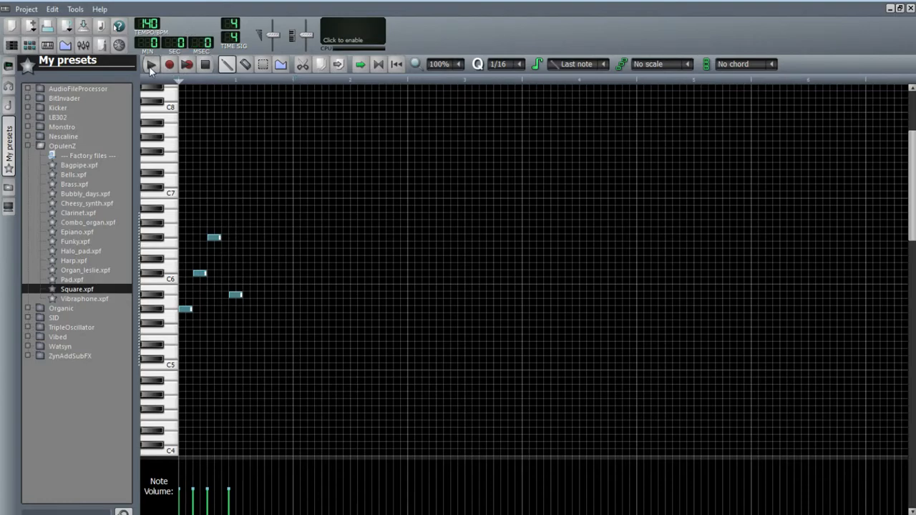
click(205, 65)
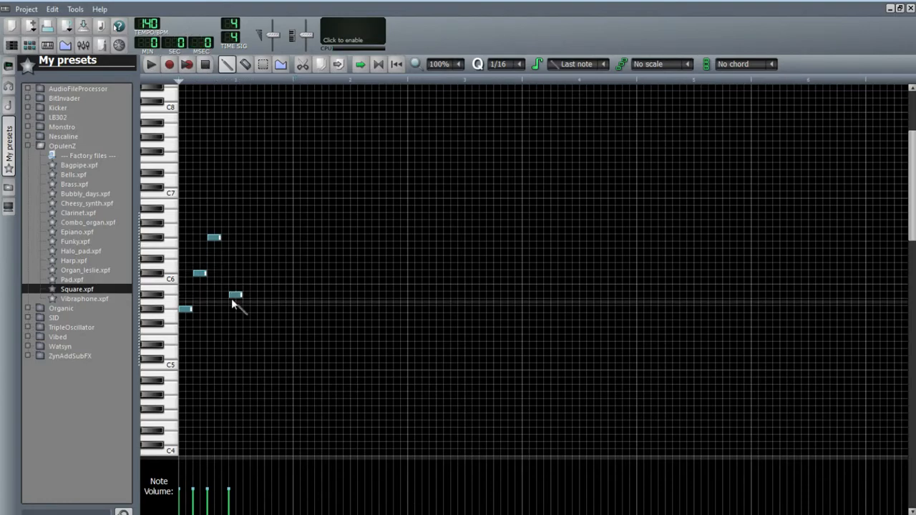
drag(238, 296, 232, 296)
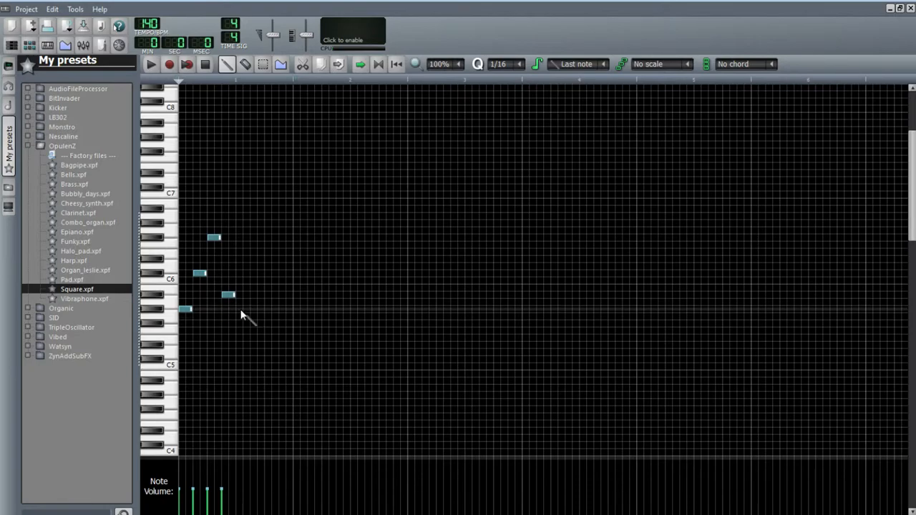
Repeat the first three notes right after the fourth note to extend the phrase
click(251, 275)
click(269, 237)
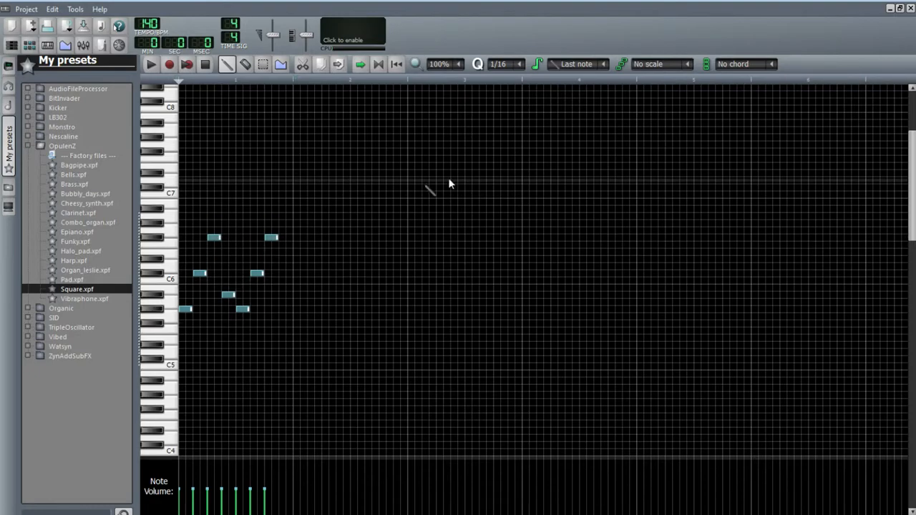
Close the Piano Roll, play the song, and stretch the Square pattern block to about two bars
click(910, 9)
click(157, 83)
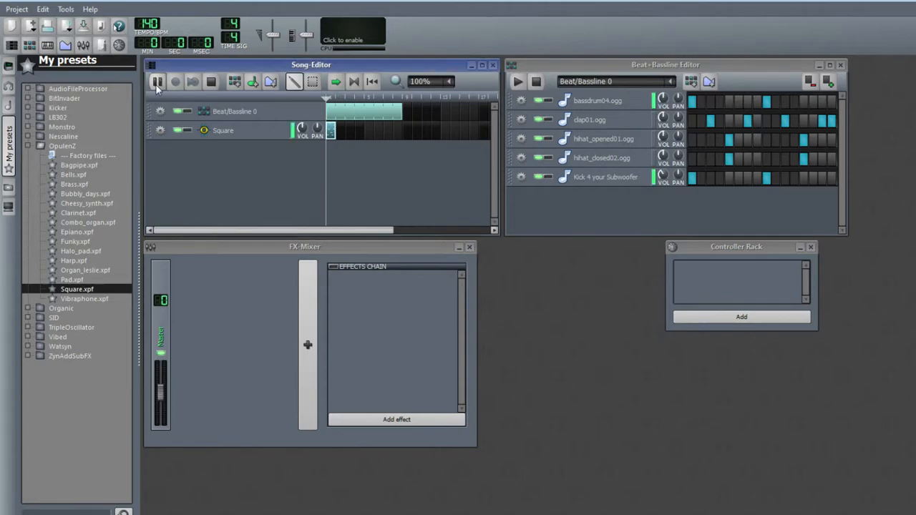
click(212, 81)
drag(340, 138, 363, 140)
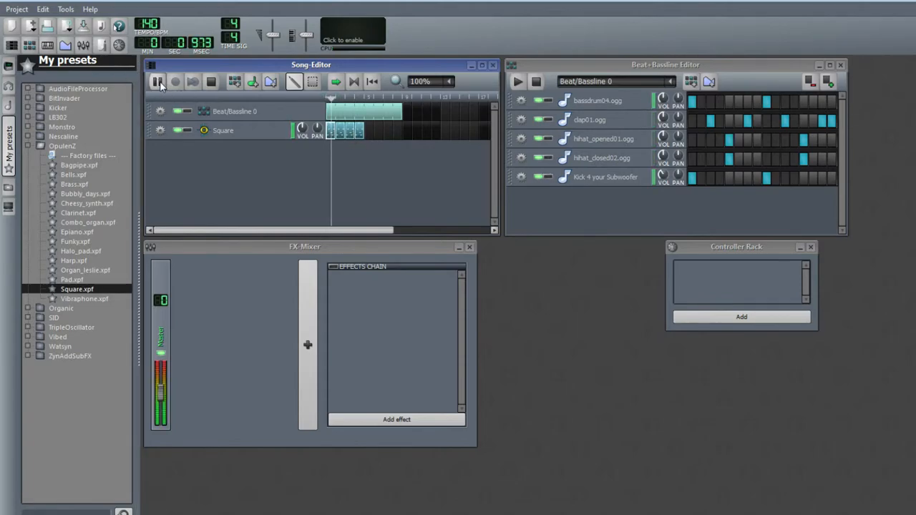
click(211, 81)
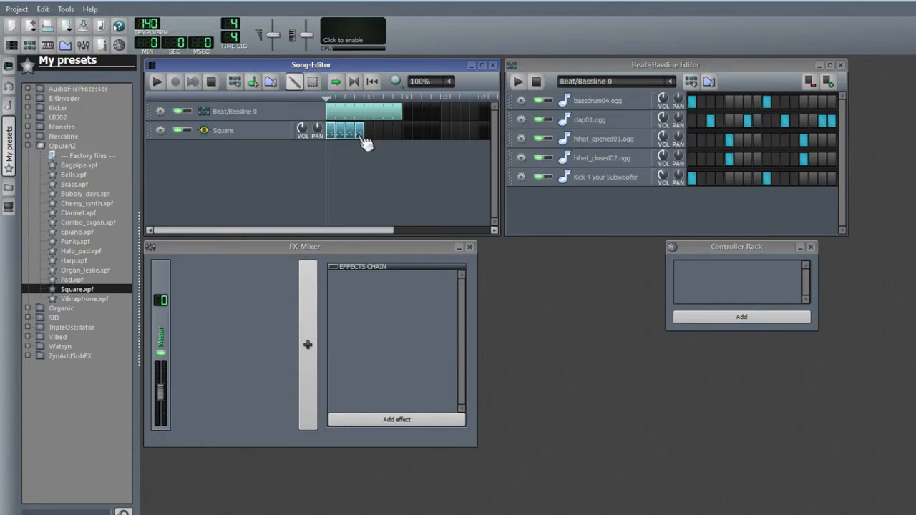
Place a copy of the Square pattern block further along the Square track after a short gap
drag(363, 134, 383, 136)
click(397, 135)
click(386, 135)
Collapse the OpulenZ folder and expand the Organic preset folder
click(27, 144)
click(27, 156)
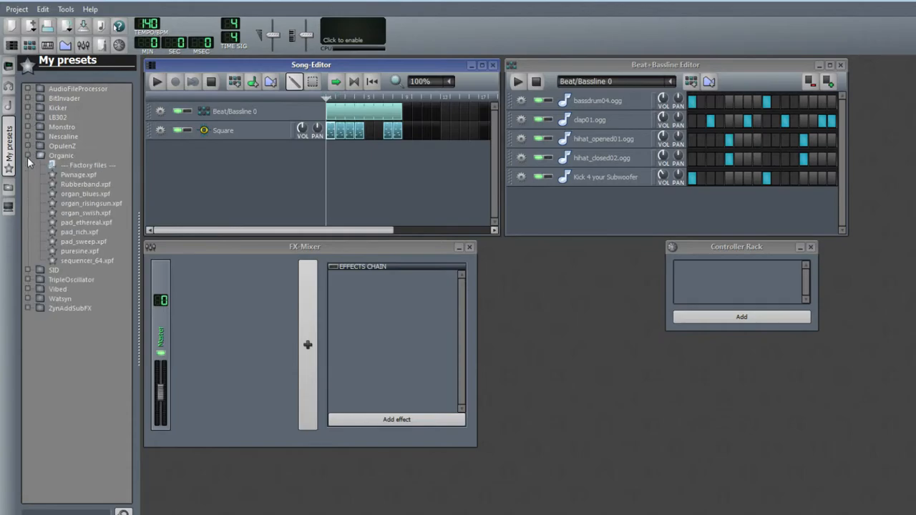
Make the Square track's blocks one continuous run without the detached copy, and lengthen the Beat/Bassline block to match
click(370, 132)
click(379, 131)
middle_click(388, 134)
drag(402, 113, 440, 117)
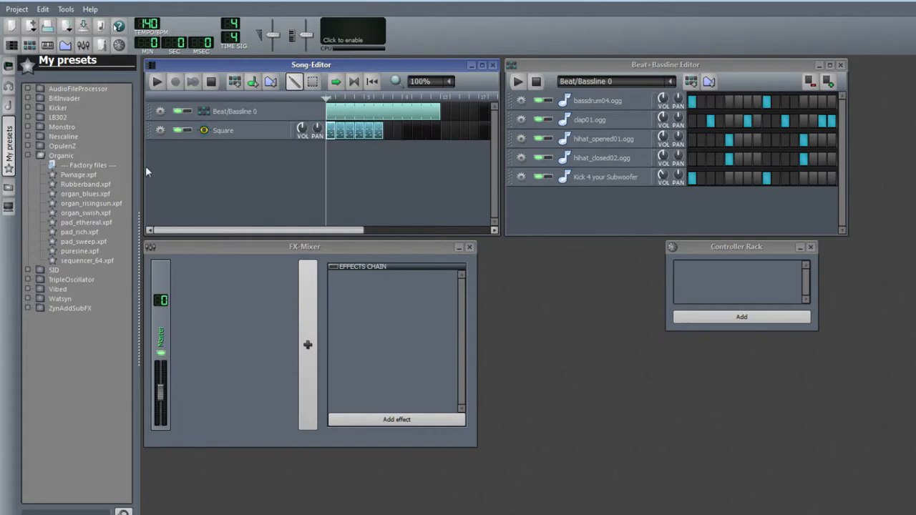
Audition several presets in the Organic folder
click(80, 223)
click(81, 213)
click(82, 203)
click(75, 194)
click(79, 203)
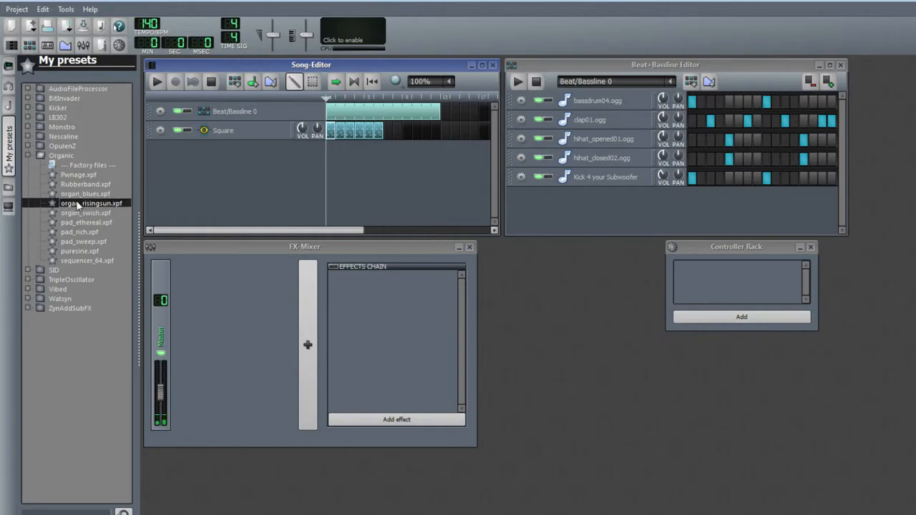
Collapse the Organic folder, open the SID folder, and audition its presets
click(27, 156)
click(27, 165)
click(69, 185)
click(74, 194)
click(78, 205)
click(78, 222)
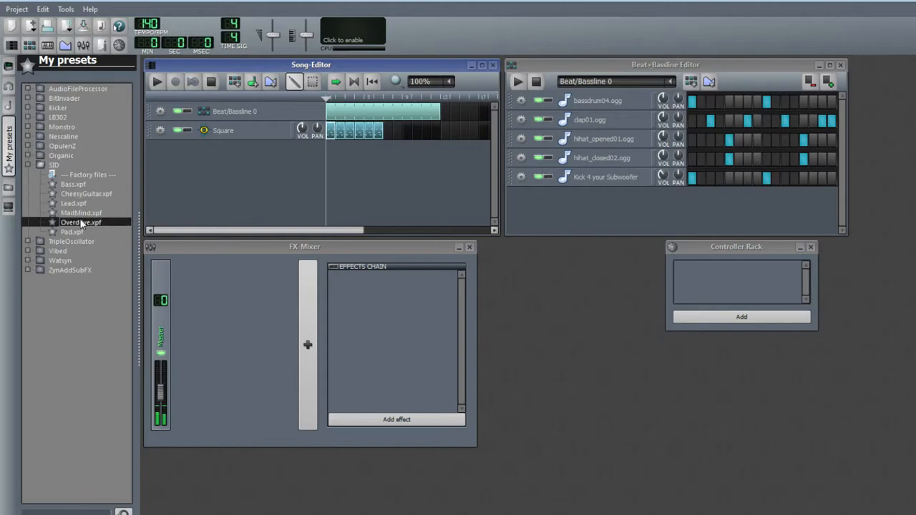
click(81, 233)
click(82, 223)
double_click(82, 223)
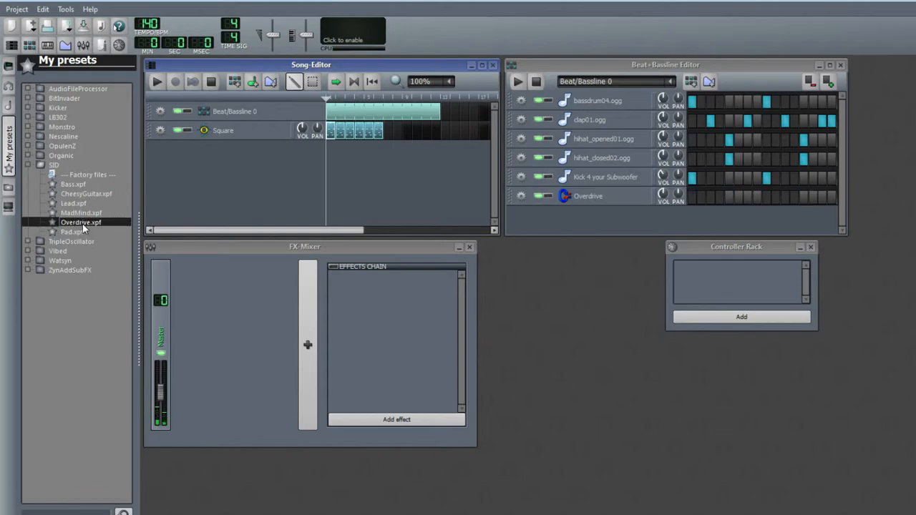
click(521, 196)
click(553, 226)
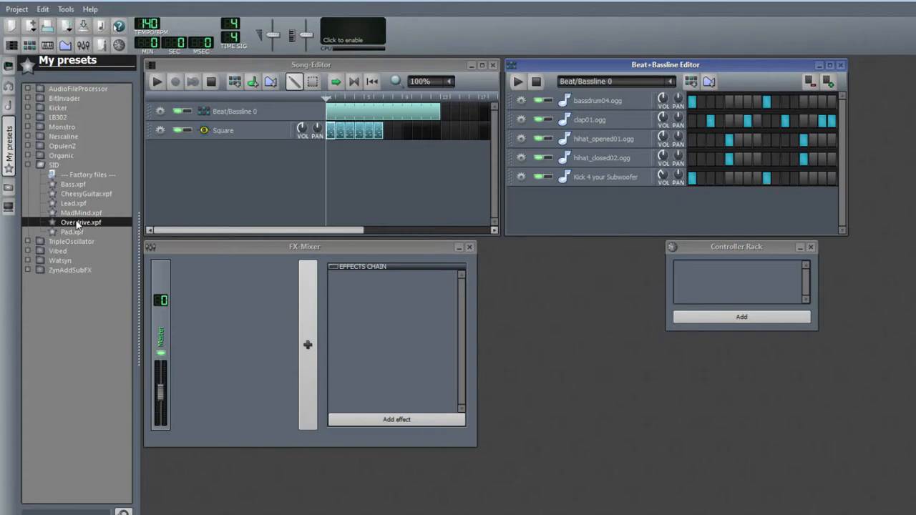
Add the SID Overdrive preset as a new song track and place pattern blocks on it and on the Square track further along
drag(78, 224, 474, 142)
click(392, 148)
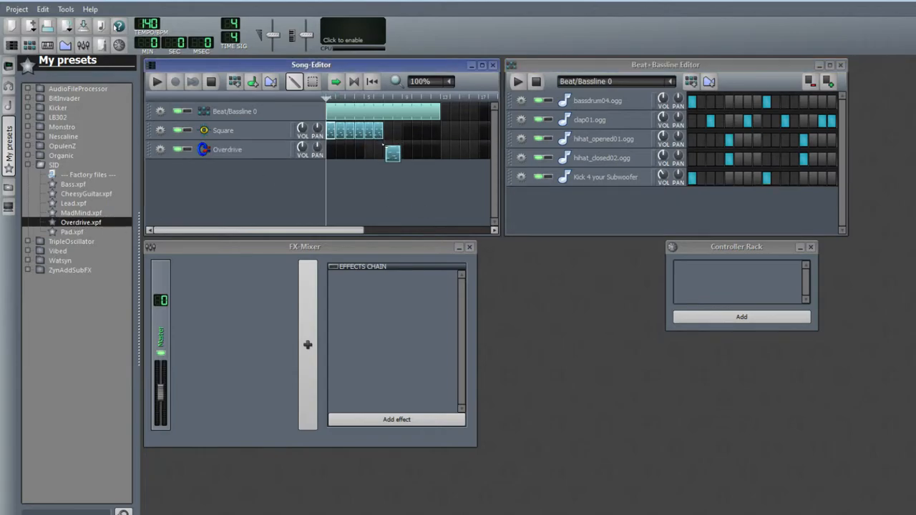
click(406, 131)
drag(413, 132, 442, 153)
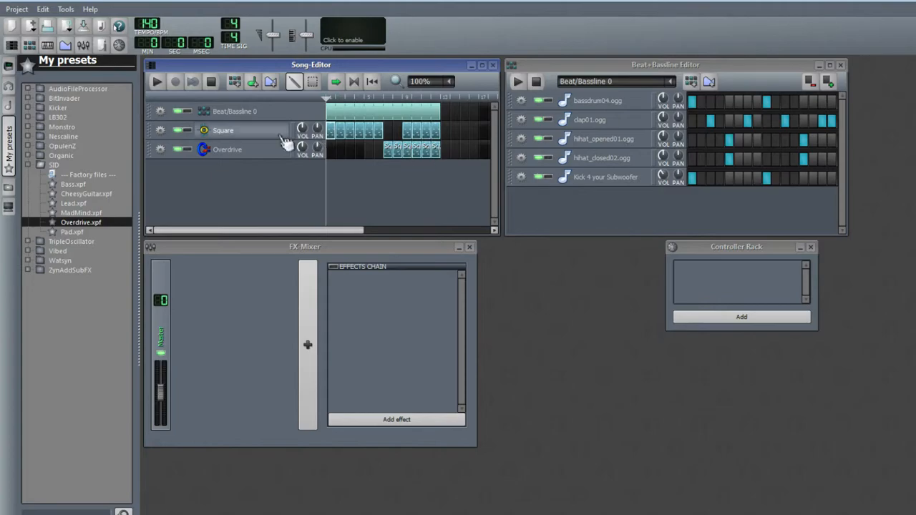
Play the song, stop it, and remove the Overdrive track
click(157, 83)
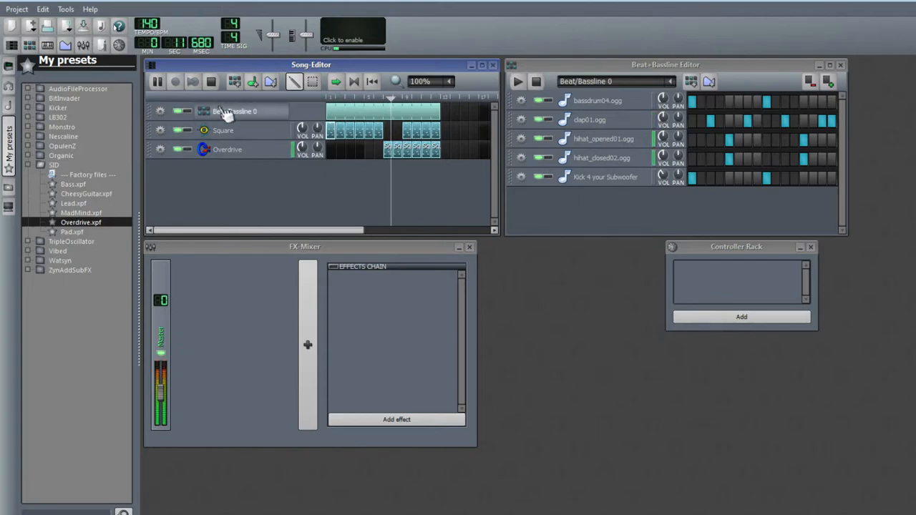
key(space)
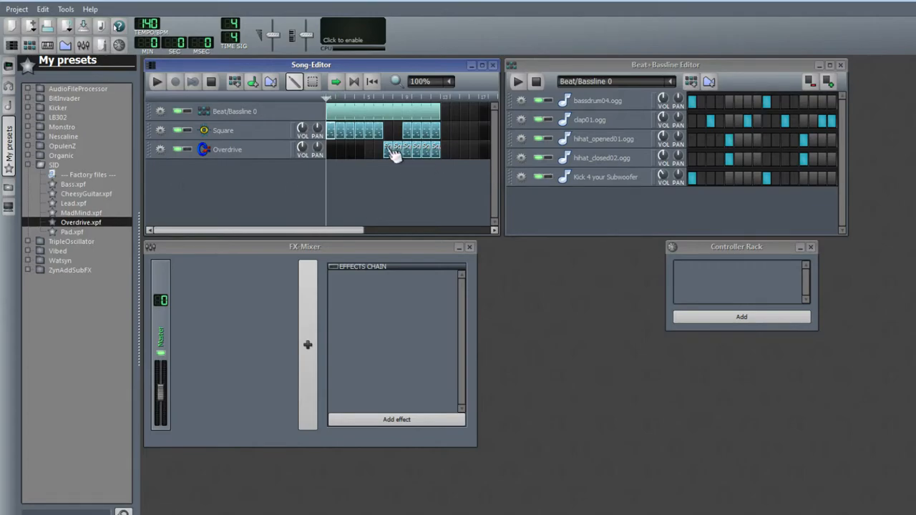
click(160, 148)
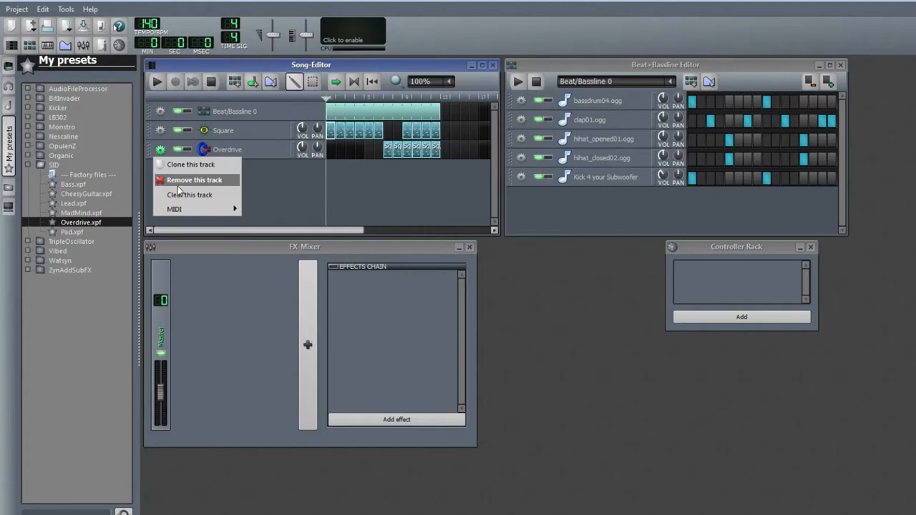
click(189, 178)
Collapse the SID folder, open the TripleOscillator folder, and audition its first presets
click(79, 232)
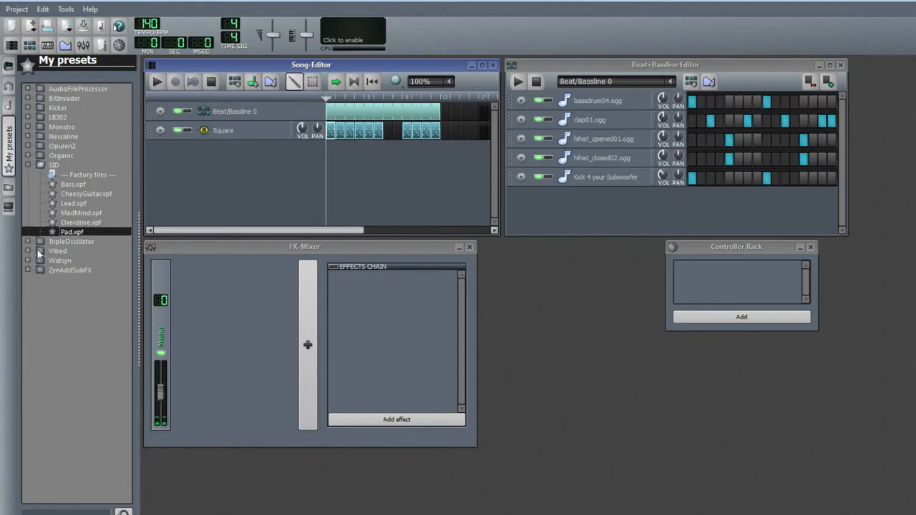
click(29, 241)
click(88, 260)
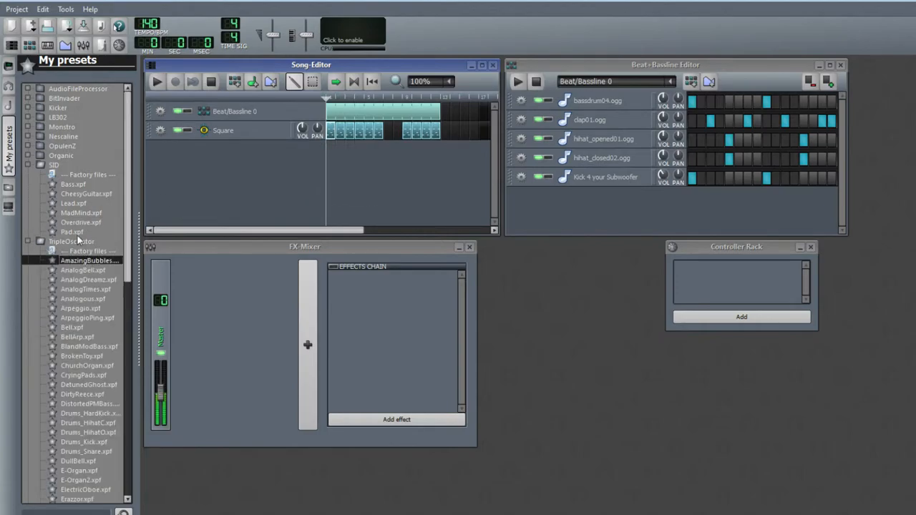
click(27, 163)
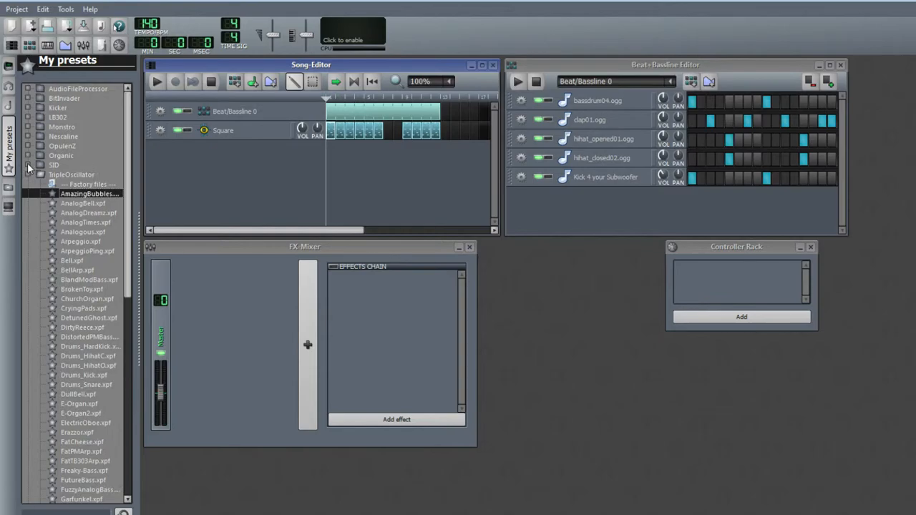
click(91, 259)
click(91, 240)
Audition more TripleOscillator presets further down the list
scroll(93, 261, down, 2)
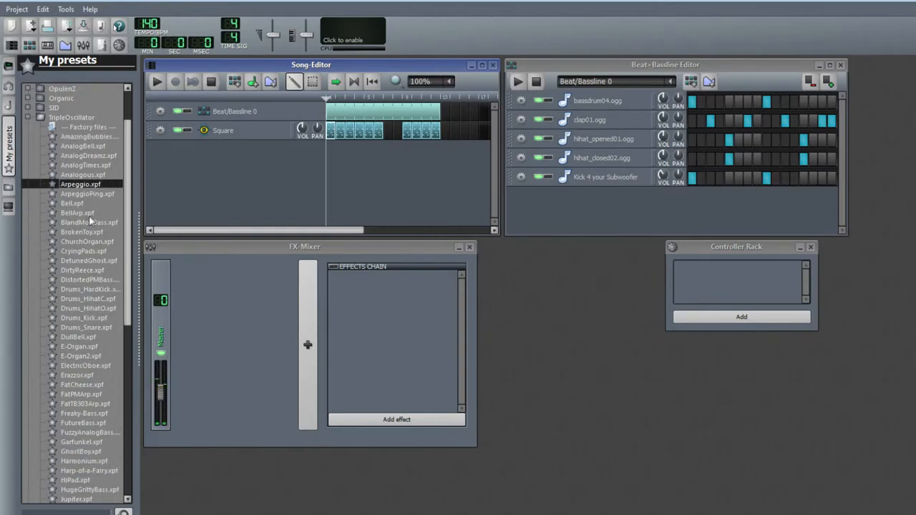
click(80, 186)
click(74, 223)
click(76, 233)
click(85, 242)
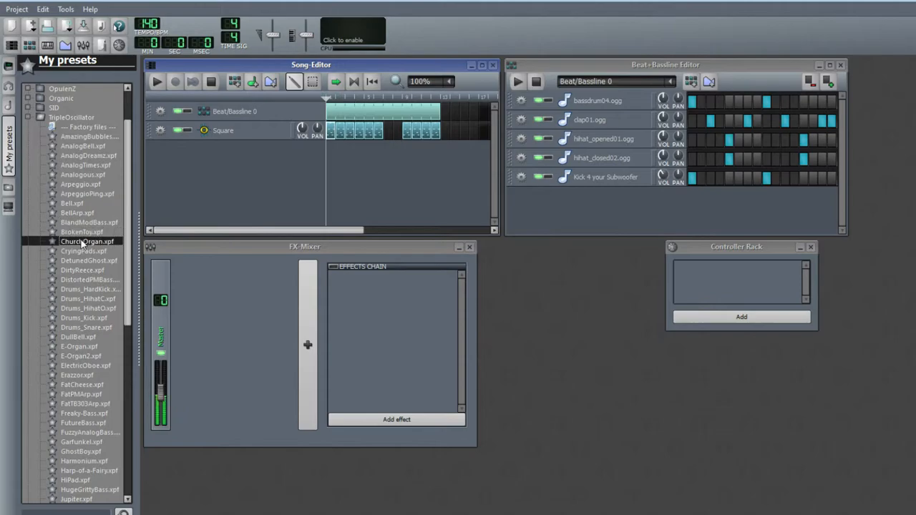
click(90, 254)
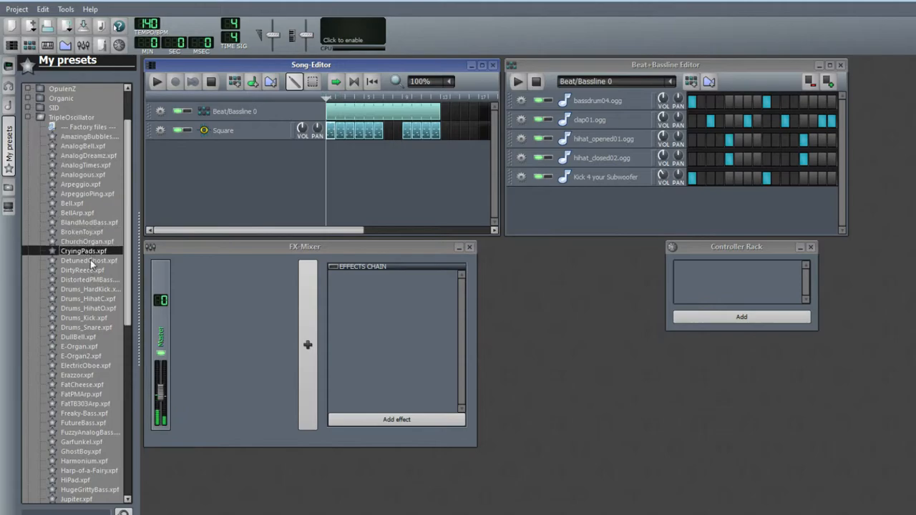
Add the CryingPads preset as a new song track and fill it with pattern blocks under the second Square section
drag(90, 254, 269, 184)
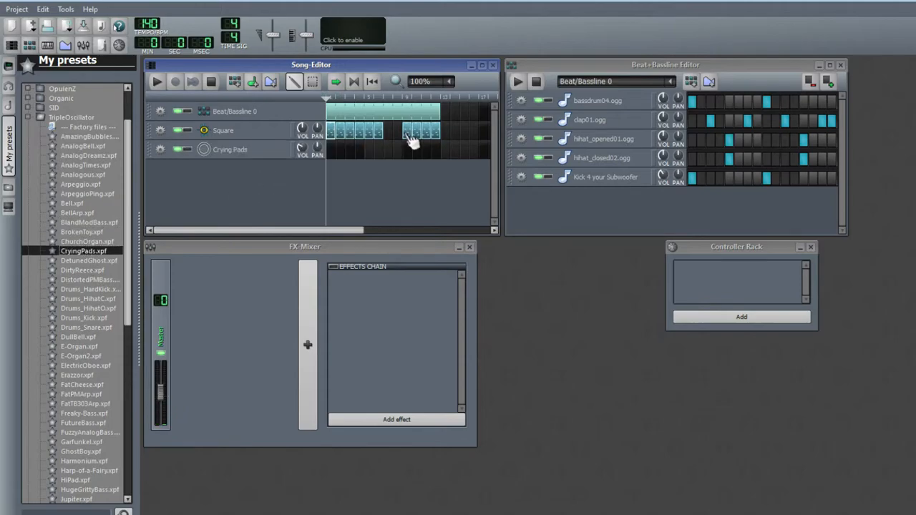
click(392, 152)
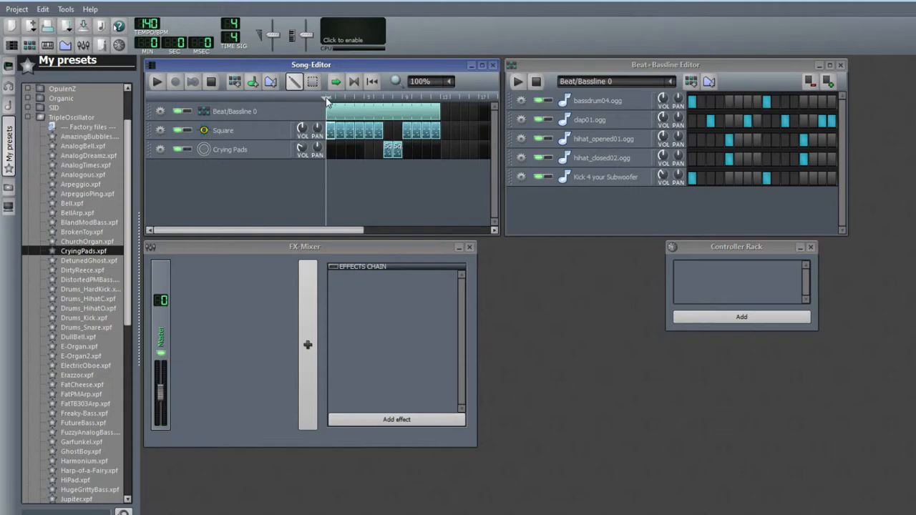
drag(329, 99, 375, 100)
click(152, 82)
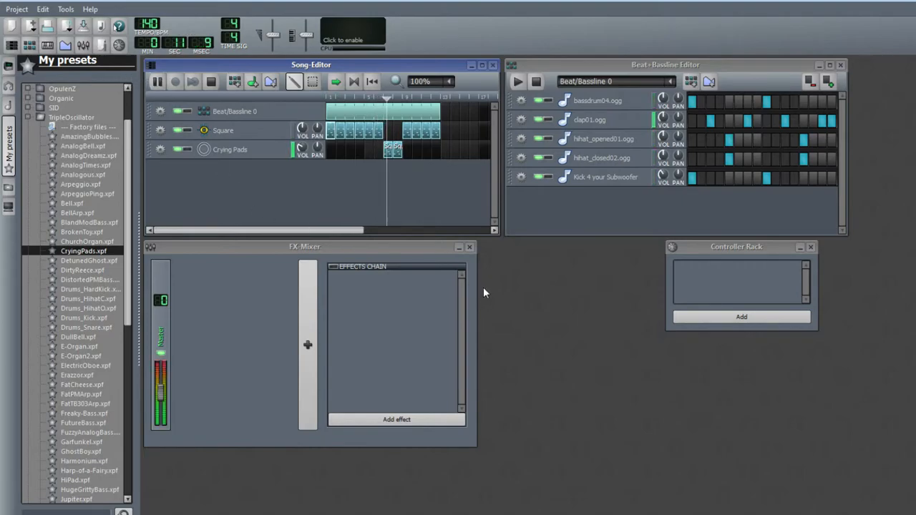
drag(397, 151, 408, 151)
drag(409, 151, 418, 151)
drag(418, 151, 438, 152)
click(211, 82)
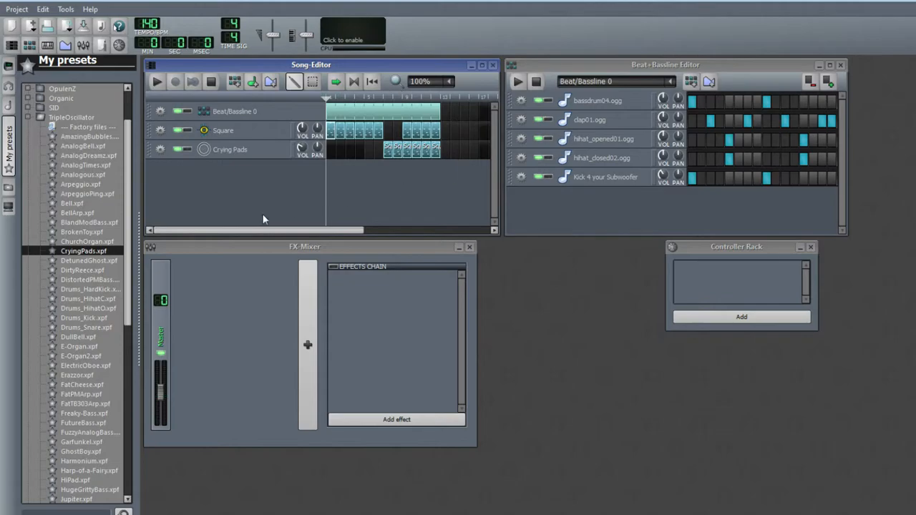
Extend the arrangement by adding and stretching Beat/Bassline, Square and Crying Pads blocks further along the song
drag(268, 228, 332, 229)
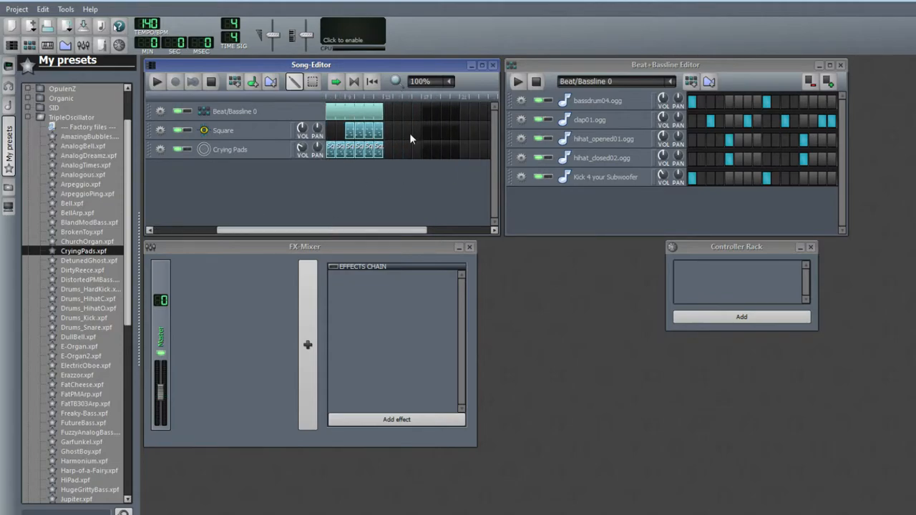
drag(385, 138, 409, 134)
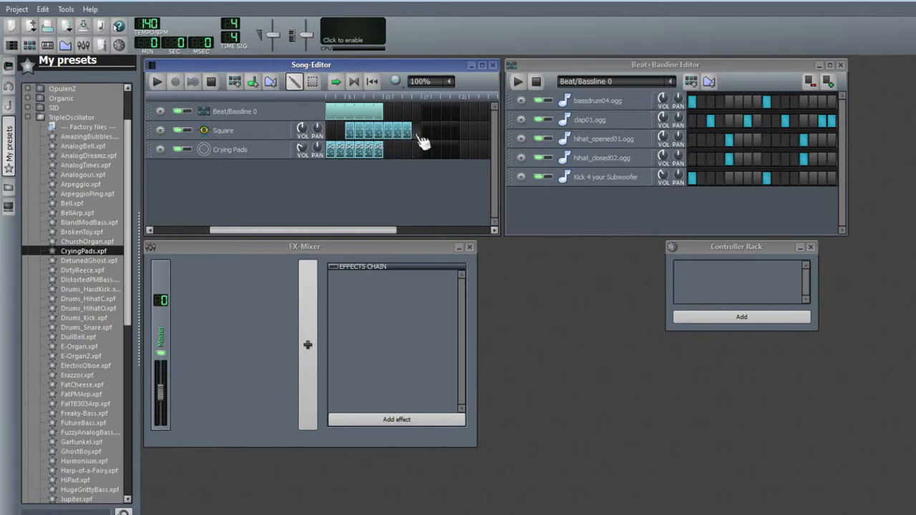
middle_click(409, 135)
drag(388, 115, 418, 135)
drag(418, 134, 425, 135)
drag(427, 134, 445, 132)
drag(445, 132, 453, 131)
drag(409, 152, 465, 157)
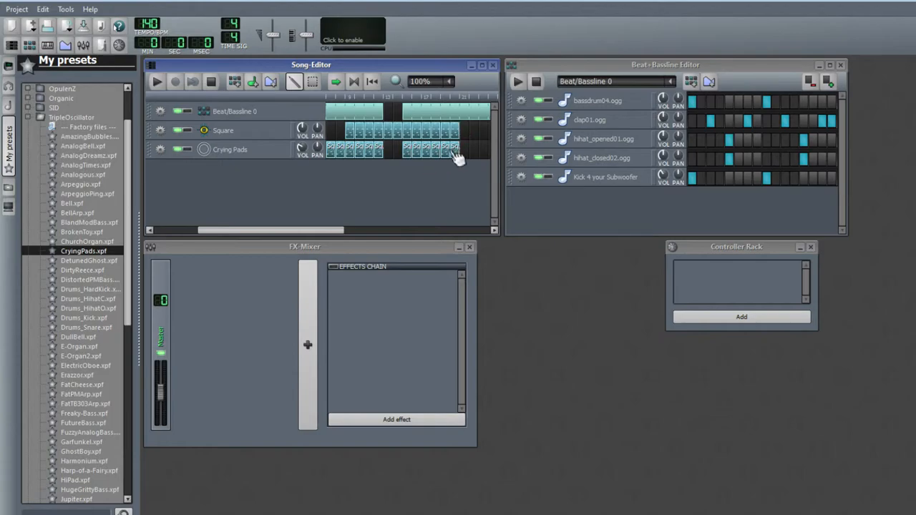
Play the song and trim the ends of the last Beat/Bassline and Crying Pads blocks
click(156, 82)
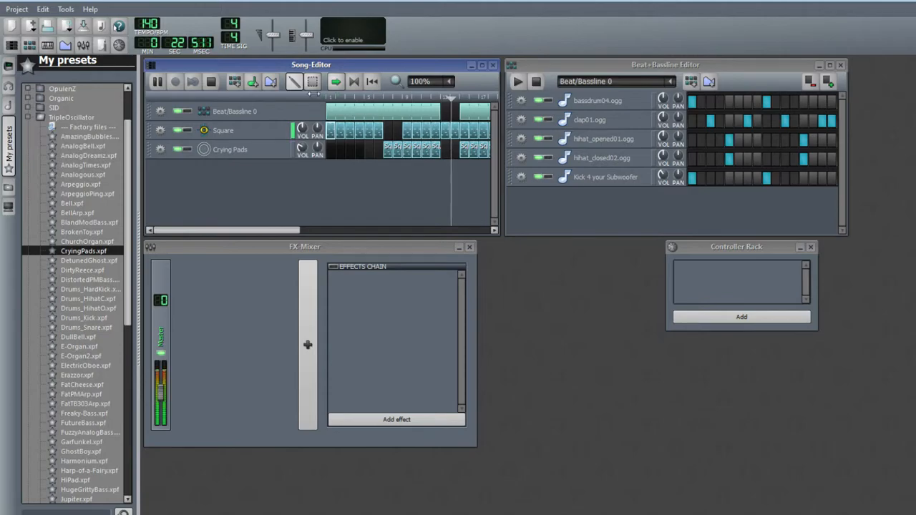
key(space)
drag(470, 111, 460, 112)
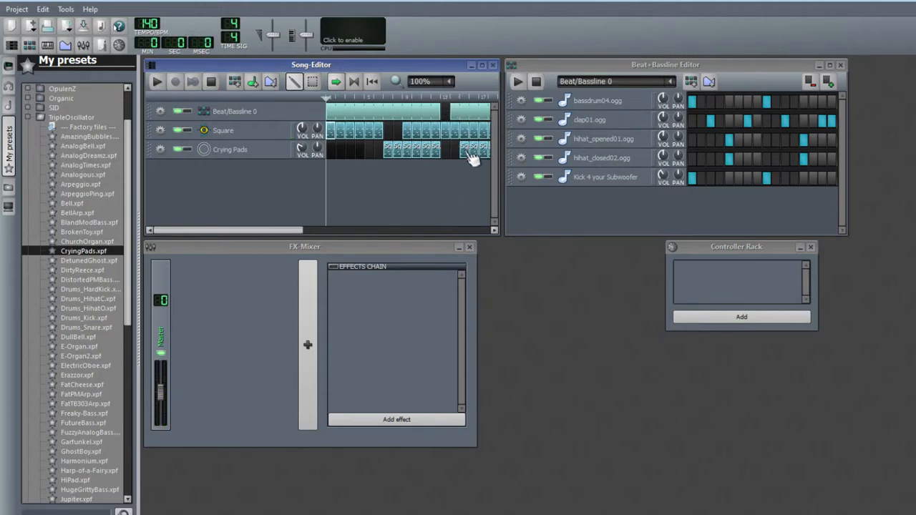
drag(470, 157, 461, 152)
Replay the song from the middle, shorten the final Beat/Bassline block slightly, and stop playback
drag(326, 104, 421, 108)
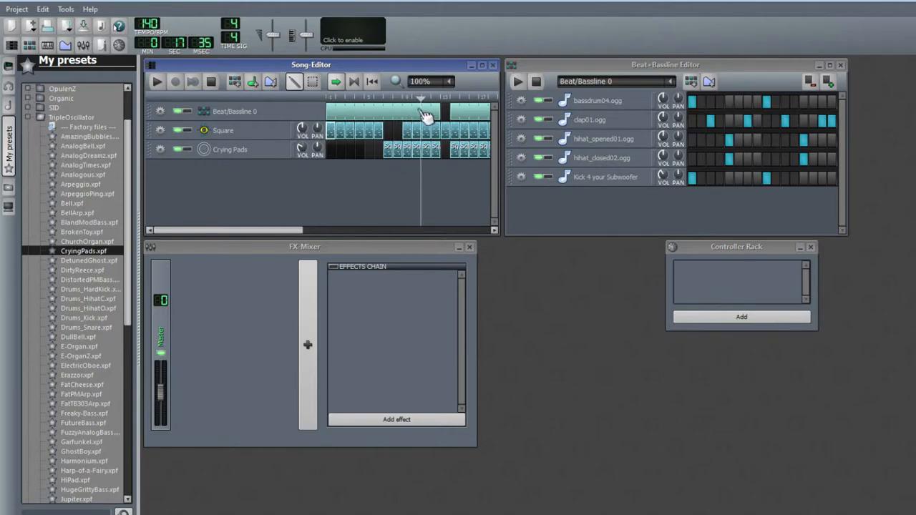
click(158, 82)
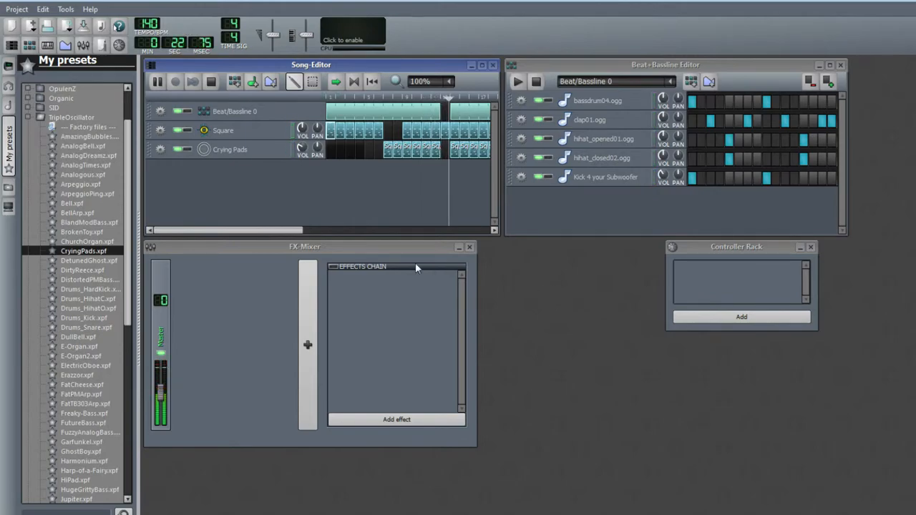
drag(243, 229, 318, 229)
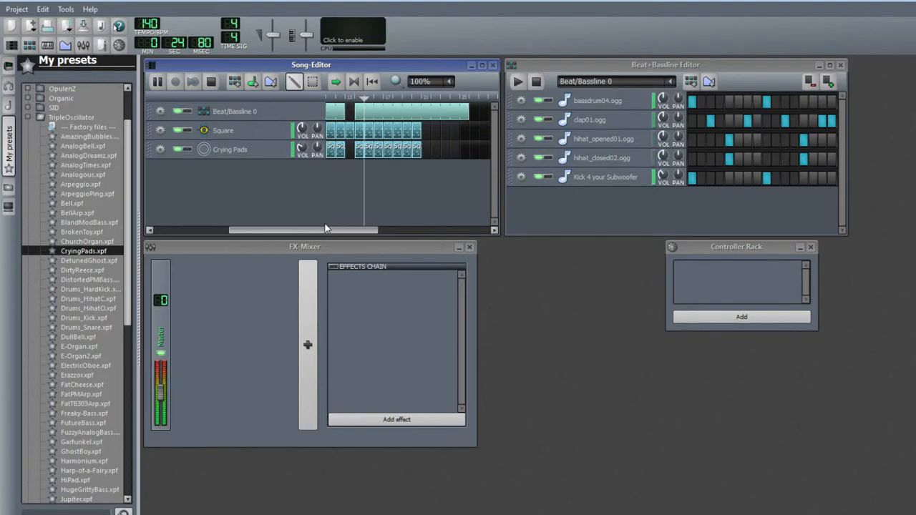
drag(468, 112, 459, 113)
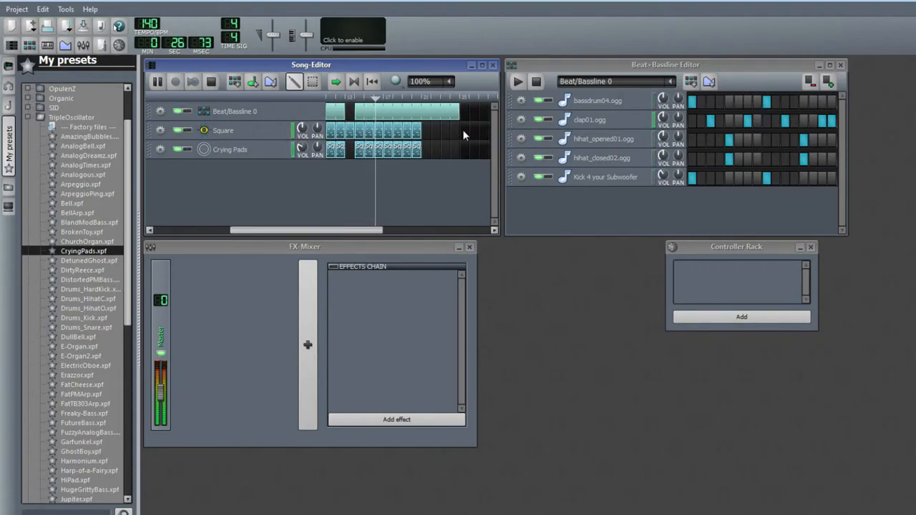
click(211, 83)
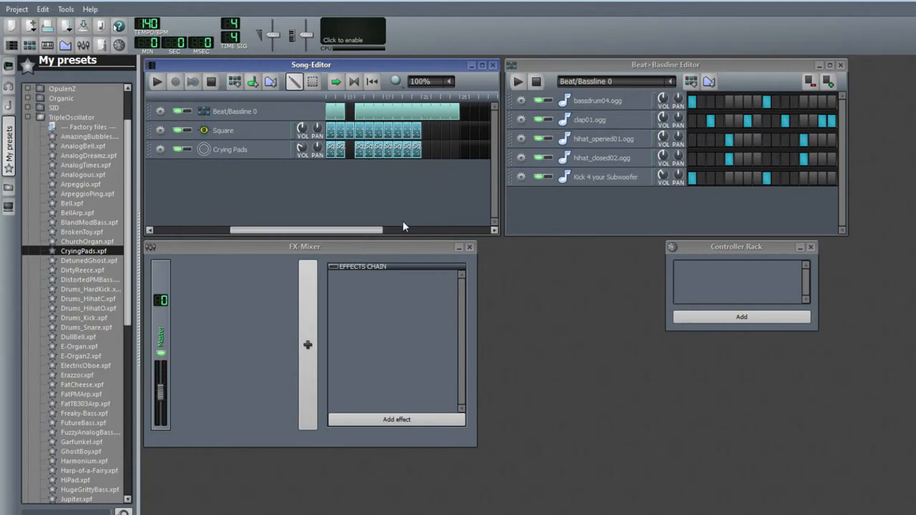
Audition the TripleOscillator drum presets in the preset list
scroll(68, 236, down, 2)
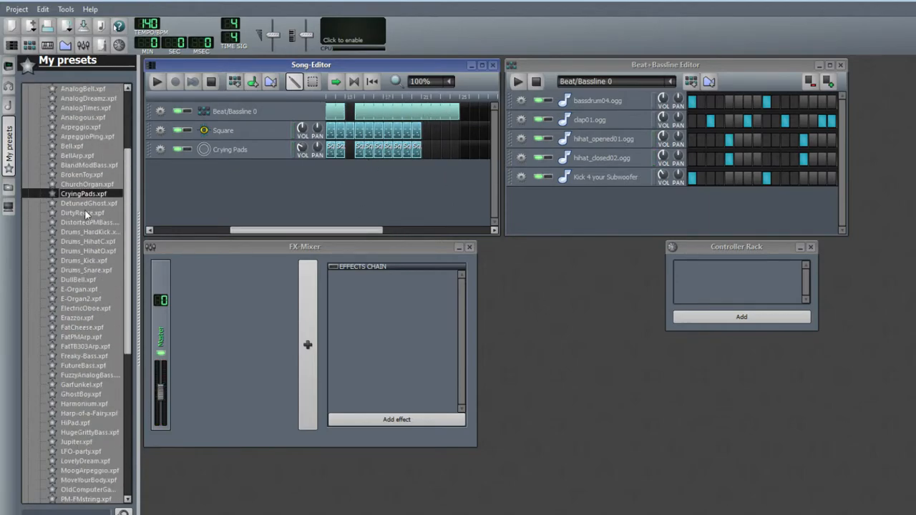
click(93, 203)
click(89, 221)
click(83, 232)
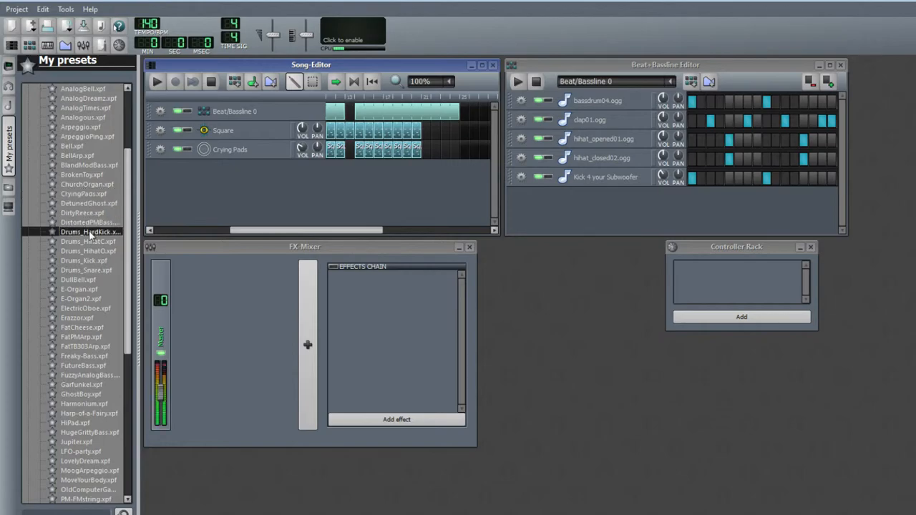
click(89, 241)
click(92, 251)
click(93, 261)
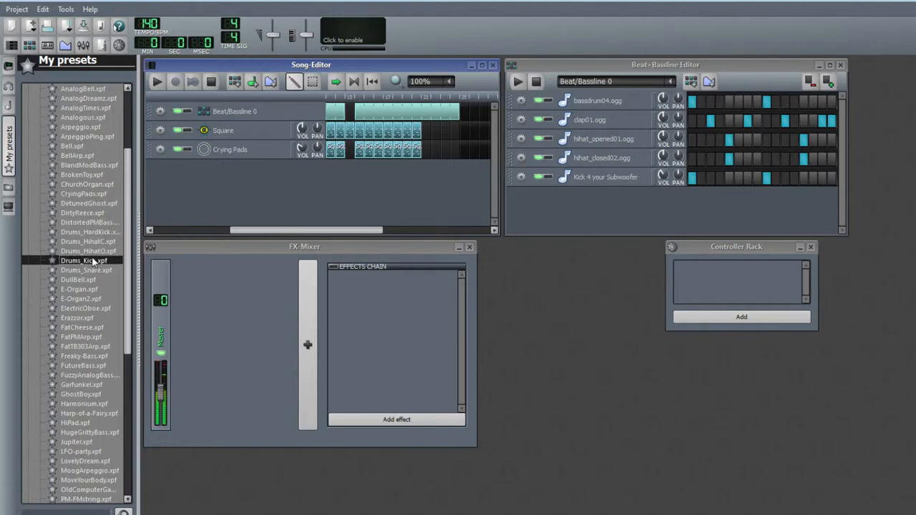
Audition further TripleOscillator presets down the list
click(92, 270)
click(93, 289)
click(94, 298)
click(93, 308)
click(93, 317)
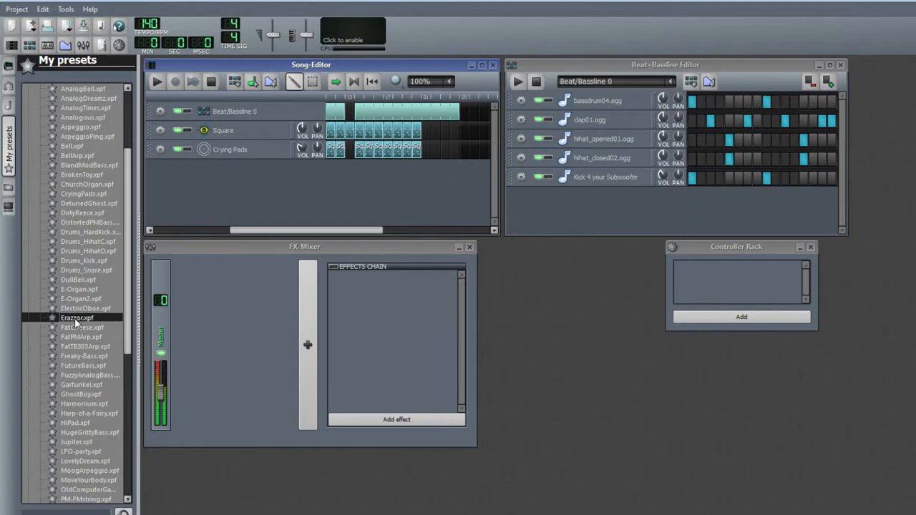
scroll(81, 338, down, 1)
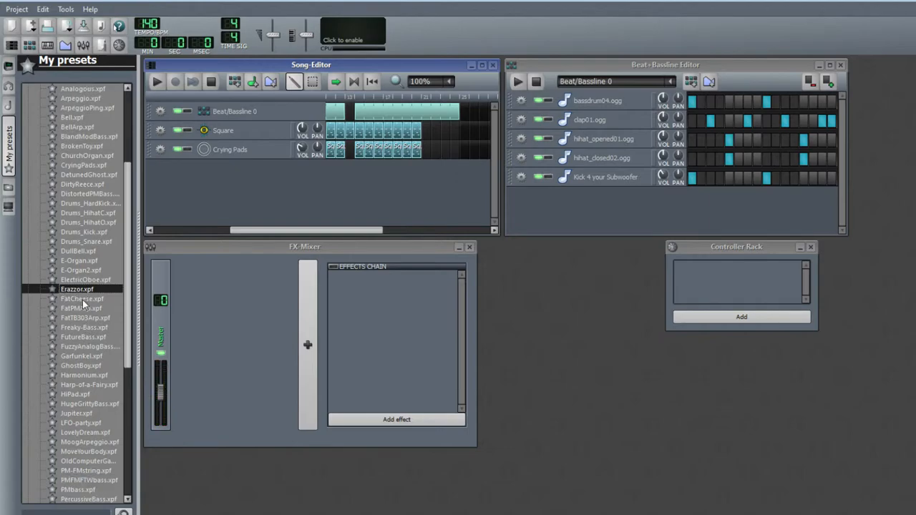
Audition further presets from Erazzor down to HugeGrittyBass and add HugeGrittyBass as a new Song Editor track
click(82, 299)
click(80, 309)
click(84, 319)
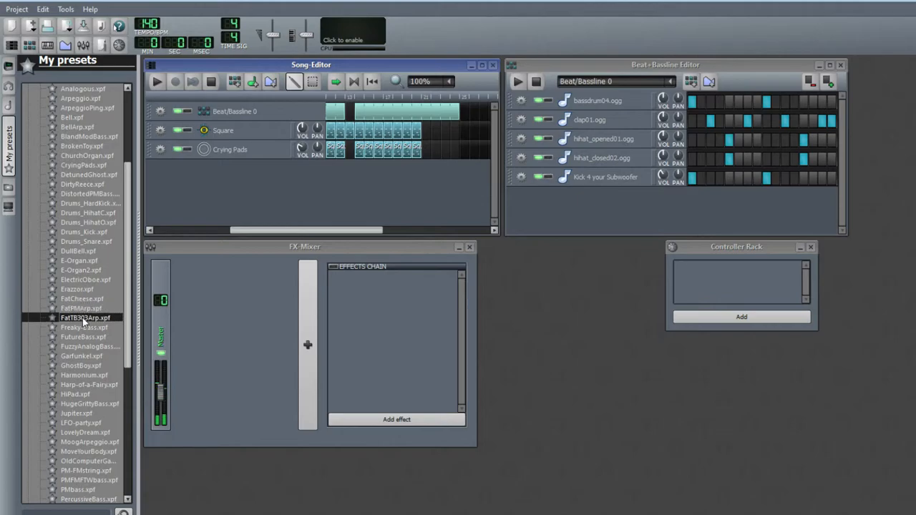
click(82, 327)
click(82, 337)
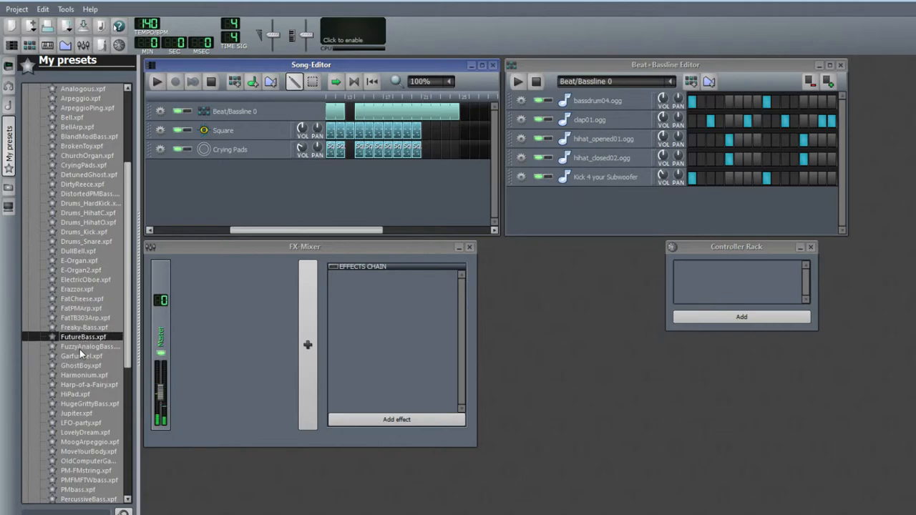
click(80, 347)
click(79, 355)
click(78, 366)
click(79, 375)
click(78, 394)
click(79, 404)
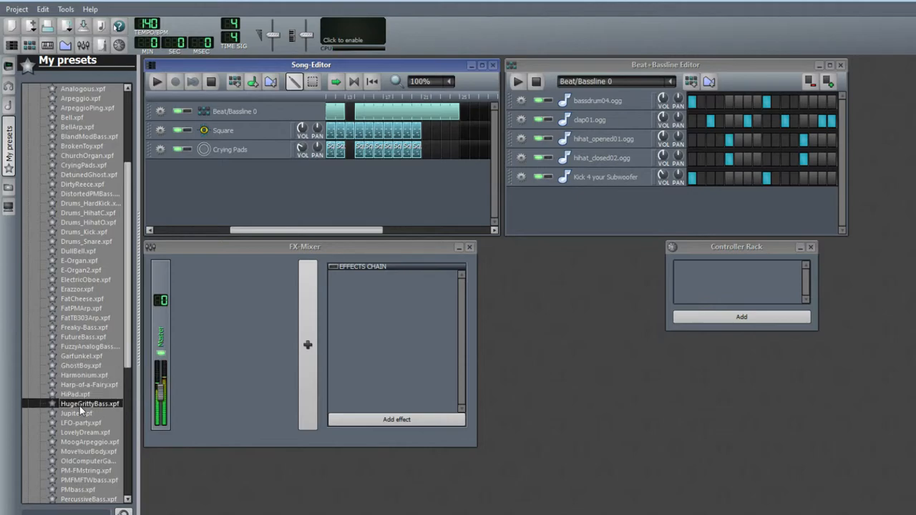
drag(79, 406, 431, 184)
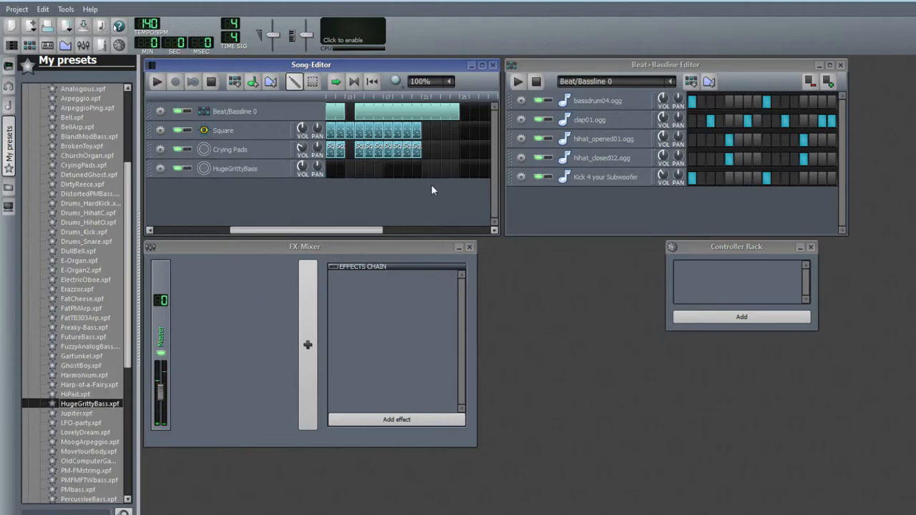
Place new pattern blocks near the song's end on the HugeGrittyBass, Square and Crying Pads tracks
click(426, 169)
click(435, 132)
click(444, 131)
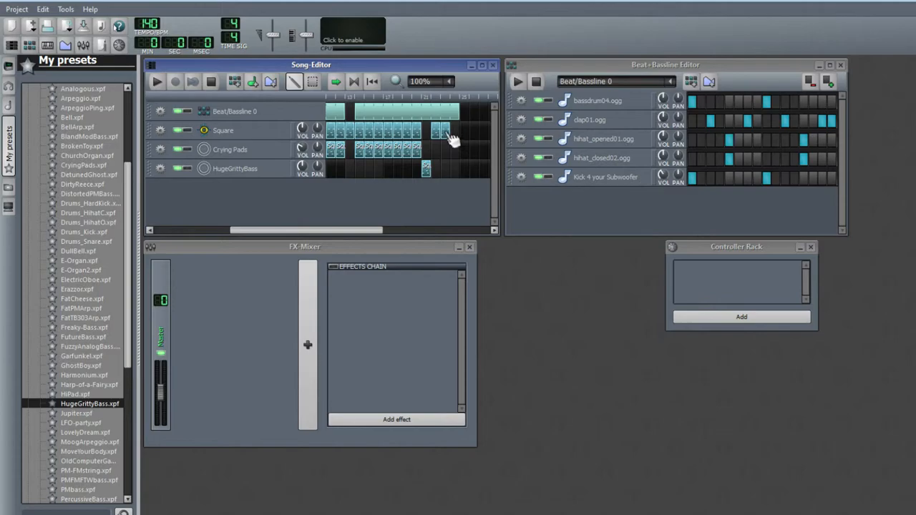
click(454, 132)
click(443, 169)
click(436, 149)
click(447, 149)
drag(448, 167, 450, 168)
Extend the last Beat/Bassline block, play the song from near the end, and stop playback
drag(309, 230, 271, 230)
click(382, 98)
drag(382, 107, 483, 108)
drag(274, 231, 357, 230)
drag(372, 96, 392, 99)
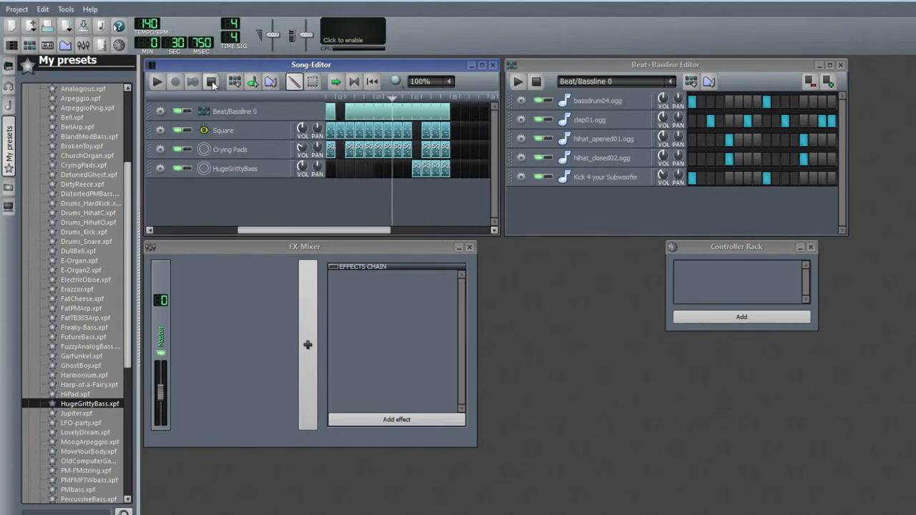
key(space)
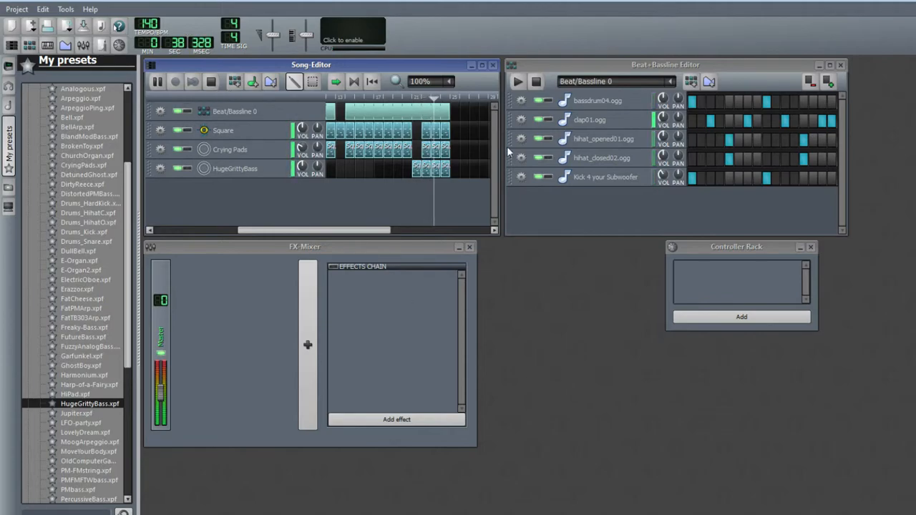
click(210, 81)
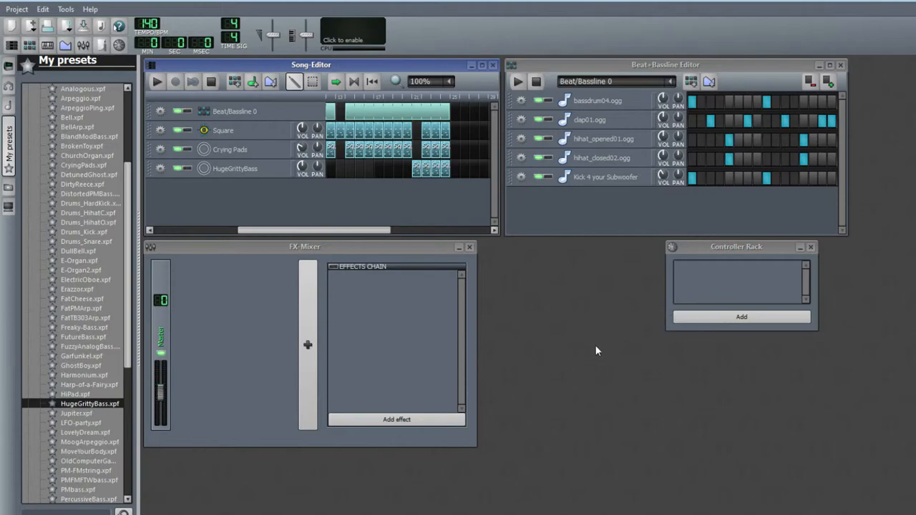
Play the song from the start, stop it, and set the playback position near the end
click(157, 80)
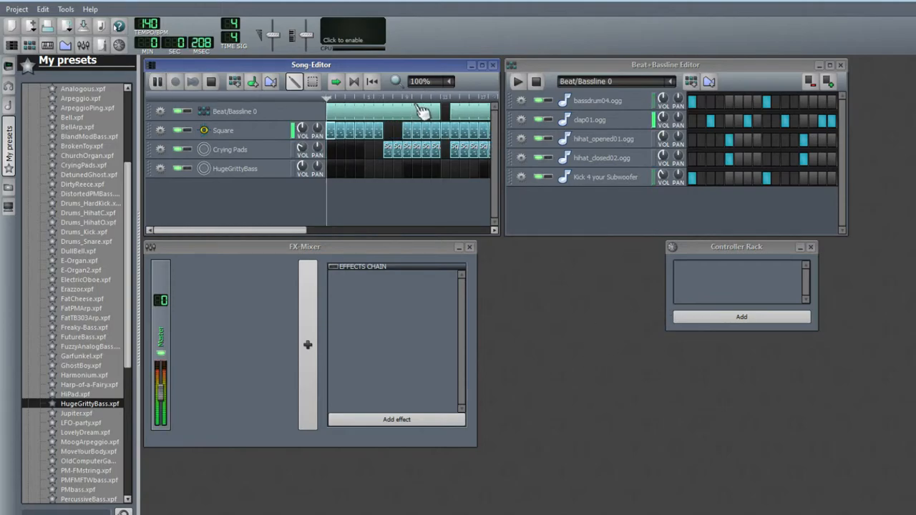
click(211, 82)
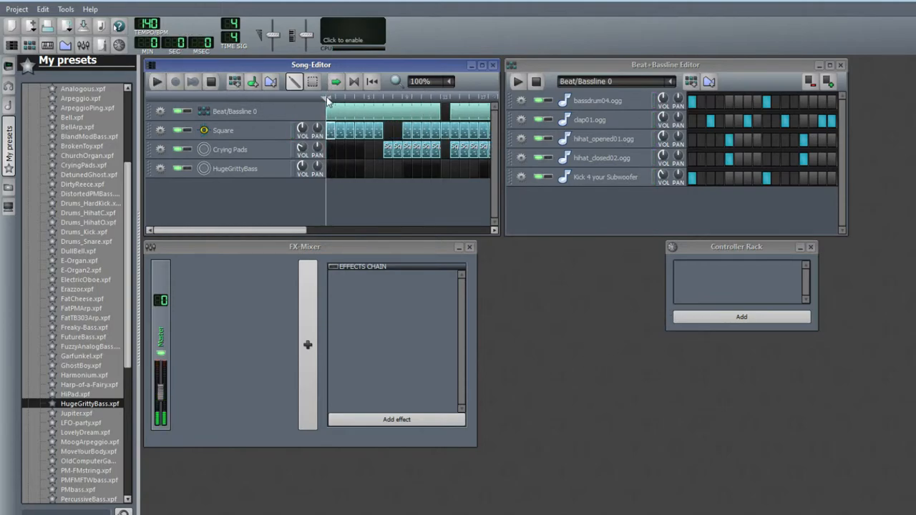
drag(256, 230, 349, 229)
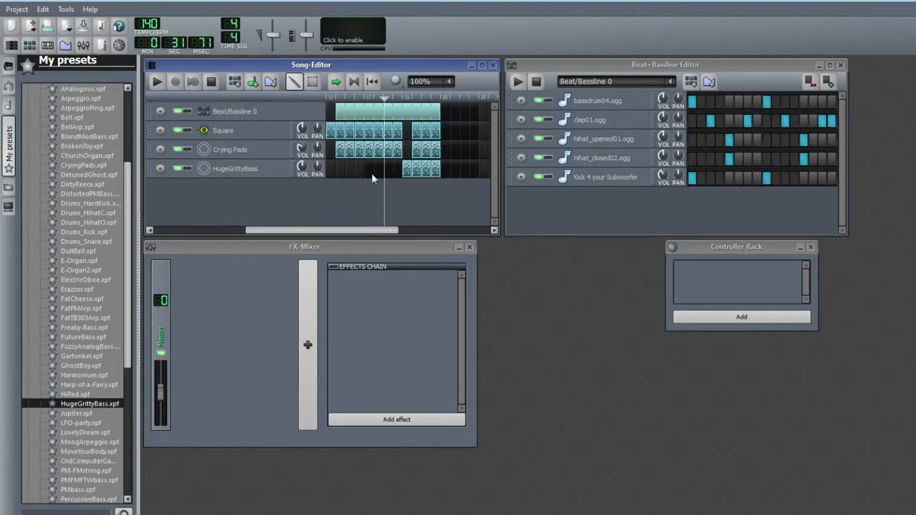
click(389, 97)
drag(390, 101, 441, 105)
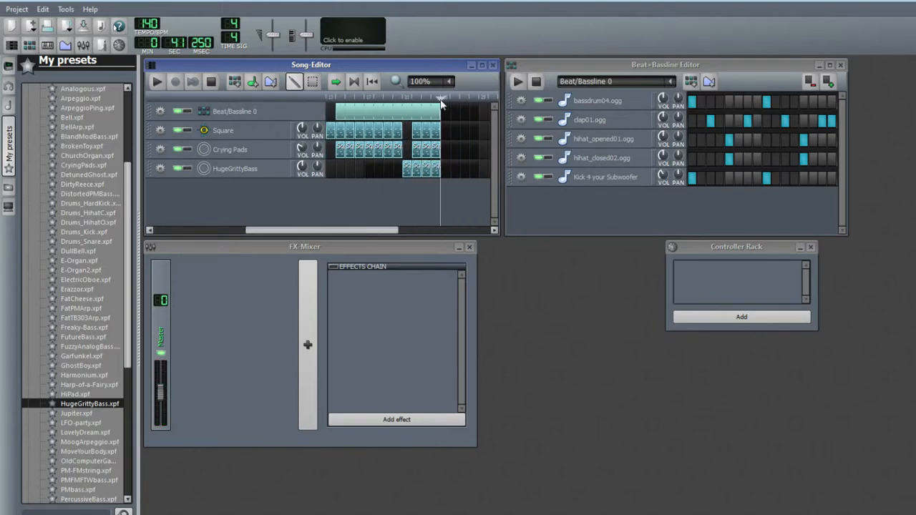
Extend the Square, Crying Pads and HugeGrittyBass parts further toward the end of the song
click(88, 411)
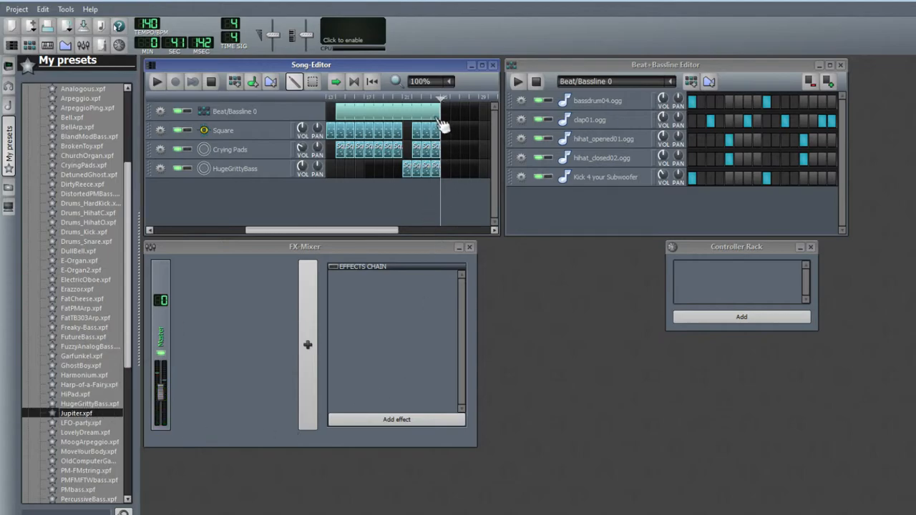
drag(441, 135, 478, 156)
drag(437, 167, 482, 179)
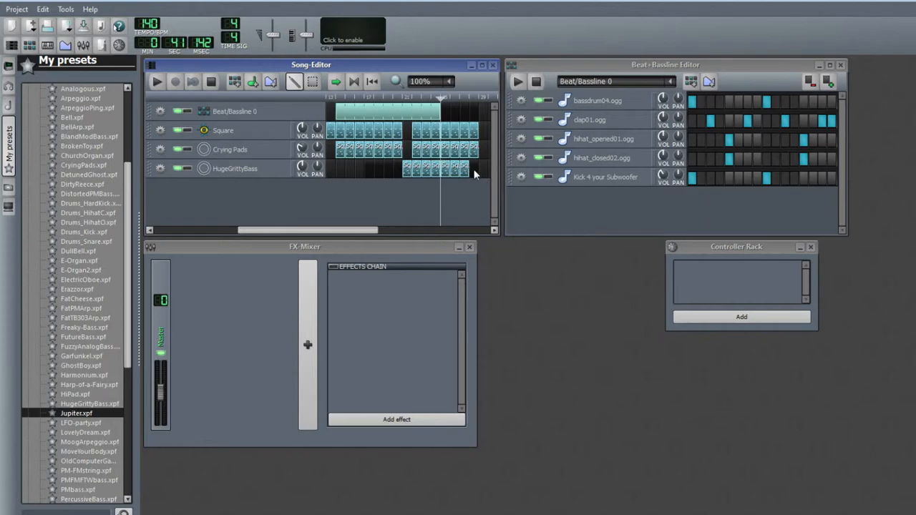
Open the last HugeGrittyBass block in the piano roll and close it again
right_click(473, 166)
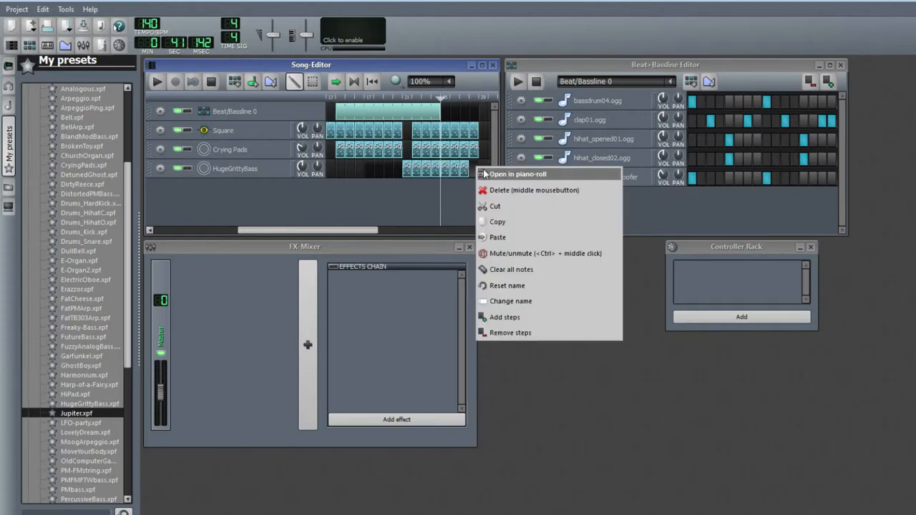
click(501, 174)
click(910, 8)
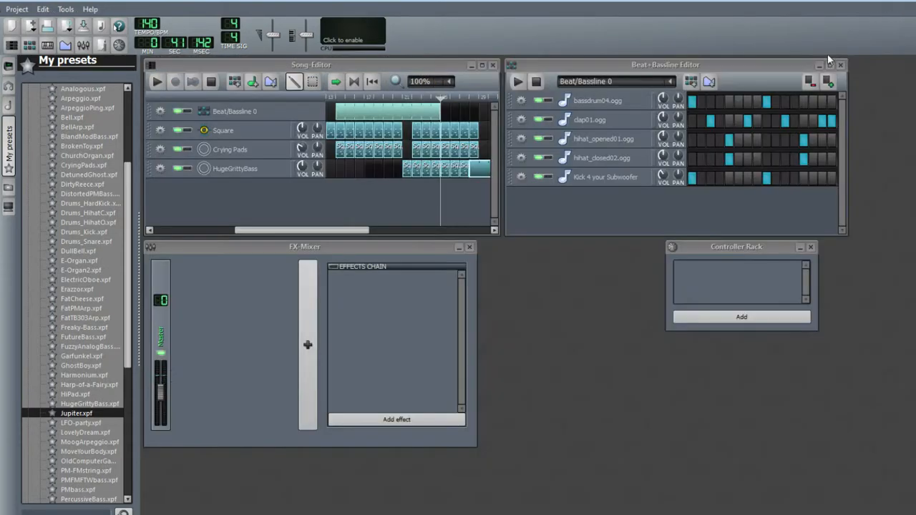
click(476, 178)
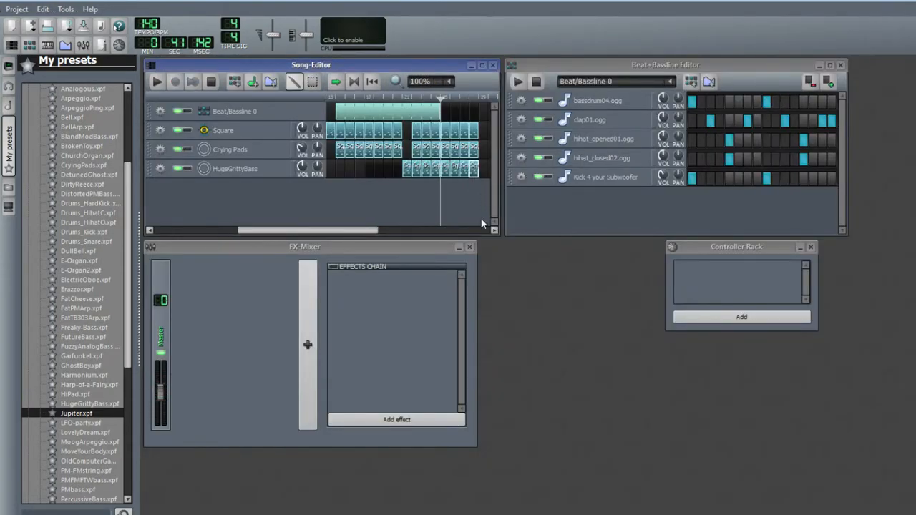
Lengthen the final Beat/Bassline block to line up with the other tracks
drag(289, 230, 324, 230)
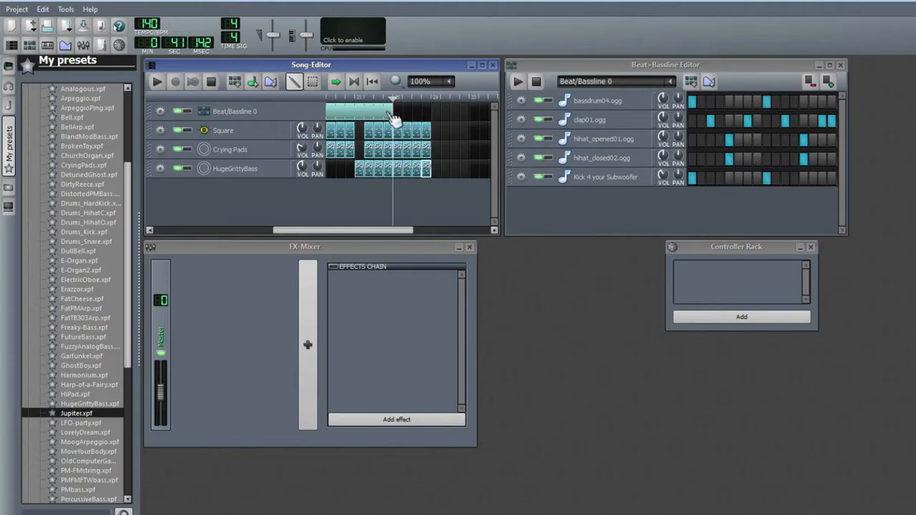
drag(387, 113, 431, 113)
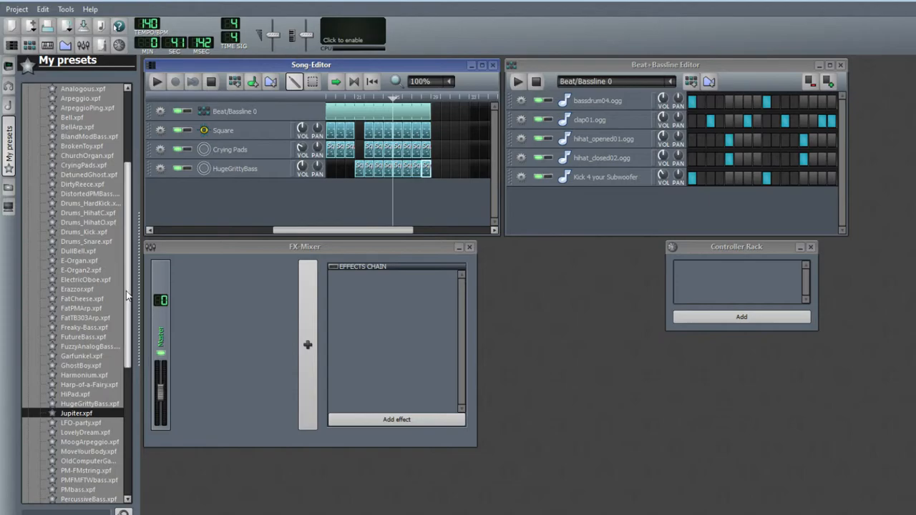
Audition presets near the top of the TripleOscillator list and add DetunedGhost as a new track
drag(126, 293, 134, 246)
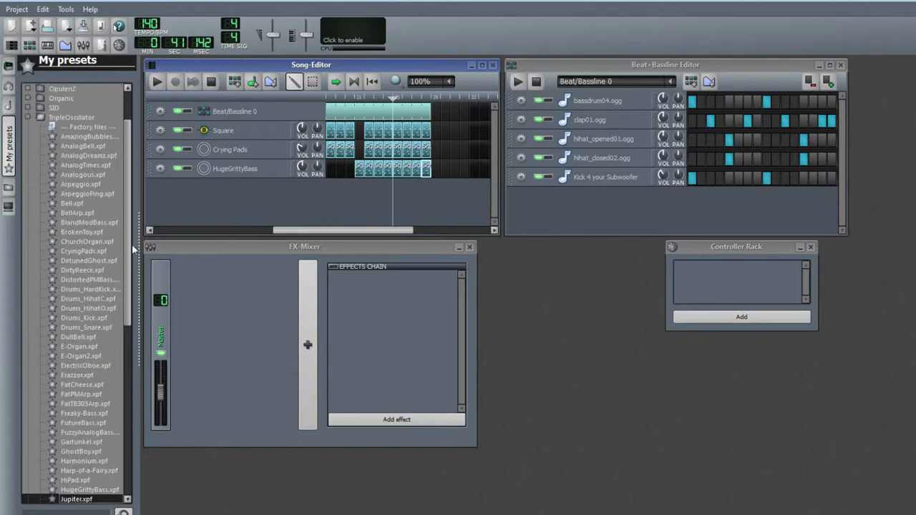
click(76, 205)
click(82, 213)
click(83, 231)
click(85, 248)
click(87, 261)
click(88, 279)
click(88, 307)
click(93, 259)
click(89, 241)
click(88, 259)
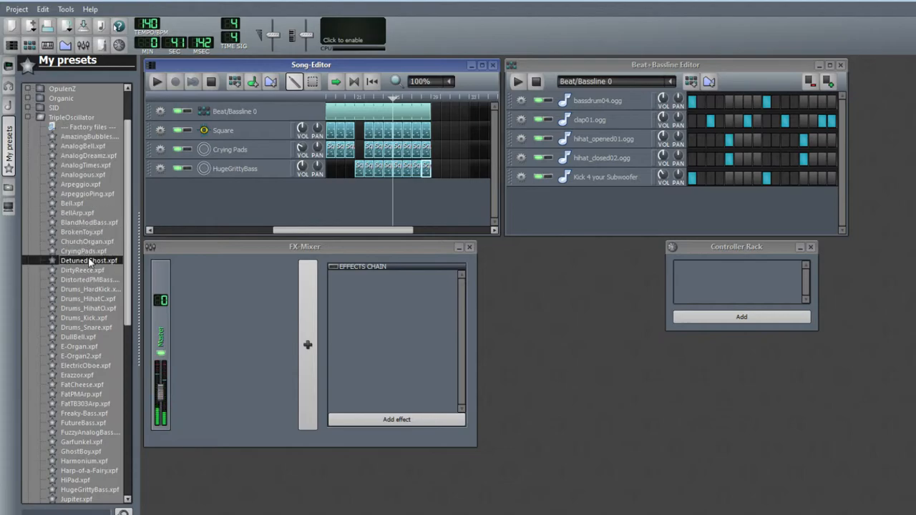
drag(234, 188, 234, 187)
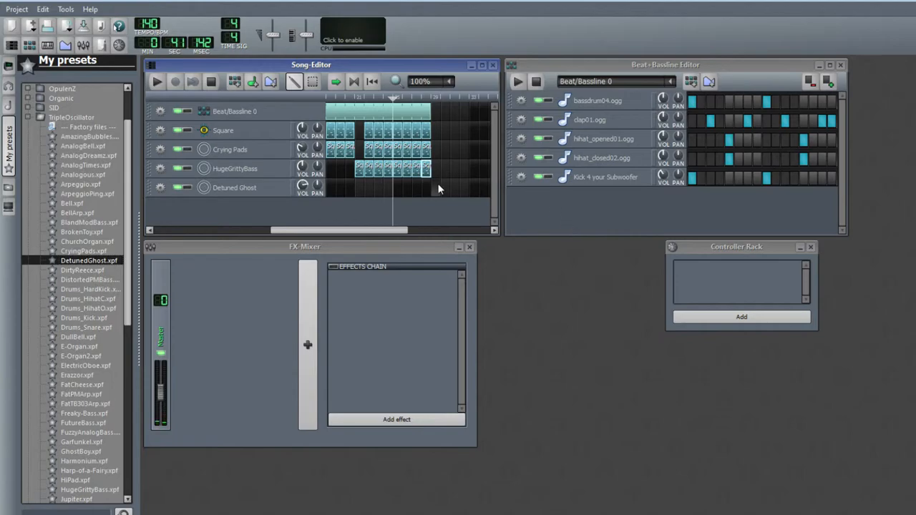
Open a new Detuned Ghost pattern in the piano roll and enter a row of C5 notes across two bars
right_click(438, 185)
click(486, 192)
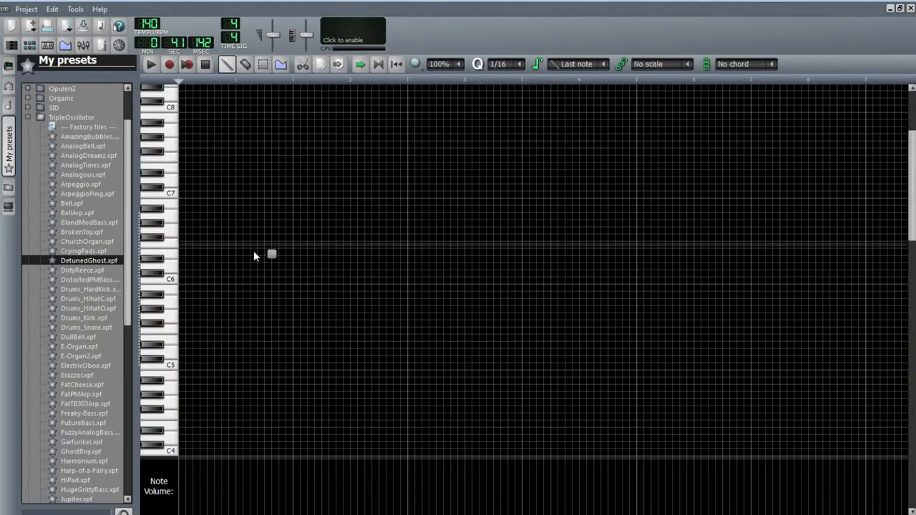
click(183, 279)
drag(184, 279, 209, 371)
click(214, 366)
click(242, 367)
click(270, 367)
mouse_move(296, 366)
mouse_down()
mouse_move(327, 372)
mouse_move(305, 369)
mouse_up()
click(312, 367)
click(326, 367)
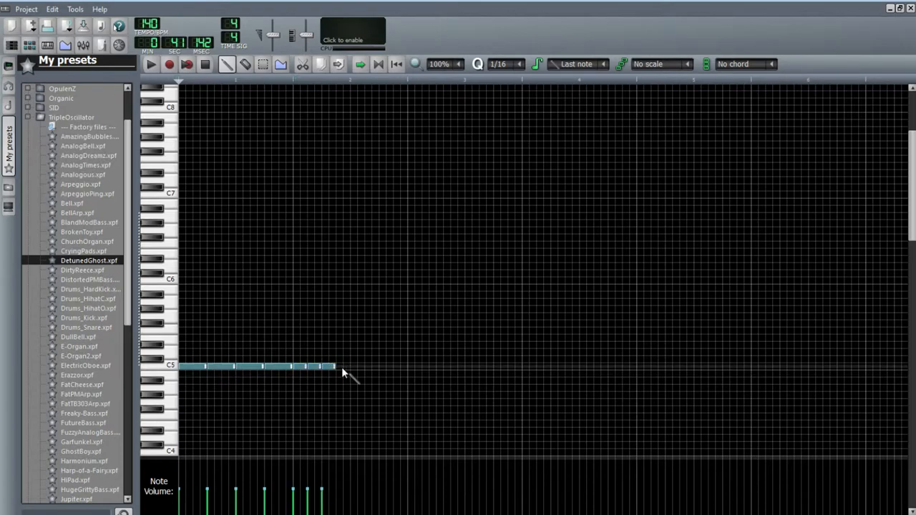
click(342, 367)
click(357, 367)
click(370, 367)
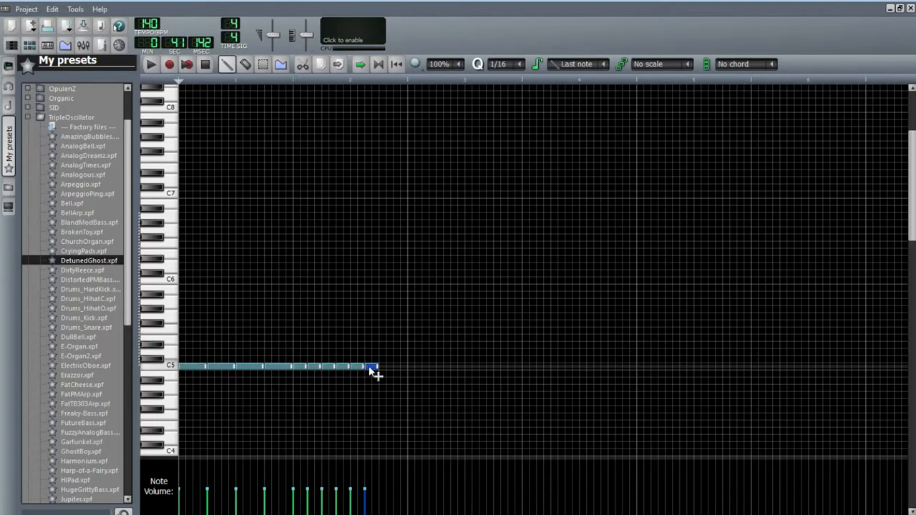
click(385, 367)
click(398, 368)
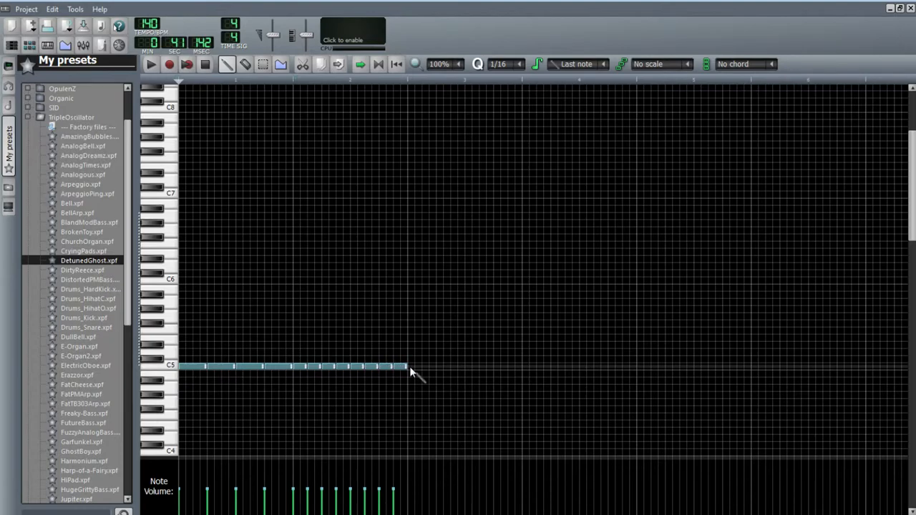
Preview the pattern and continue the C5 note row, with denser notes, through the third bar
click(151, 64)
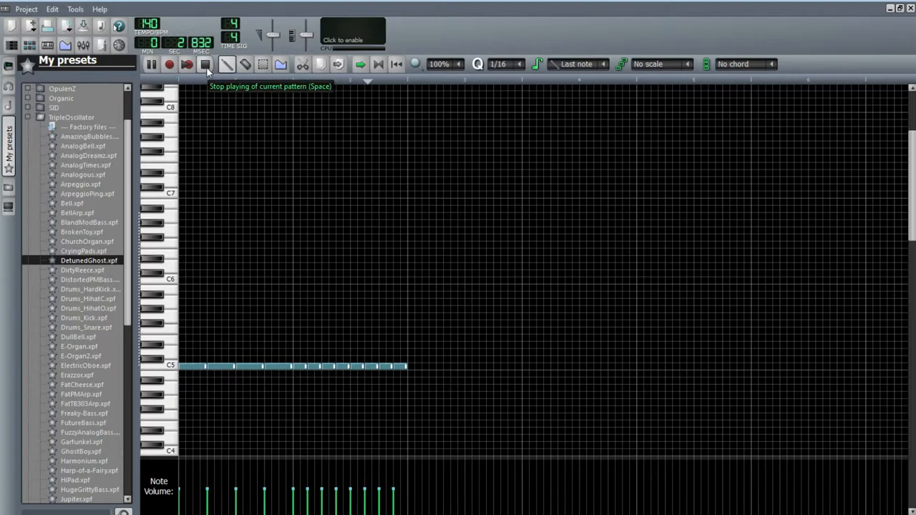
click(205, 66)
click(415, 367)
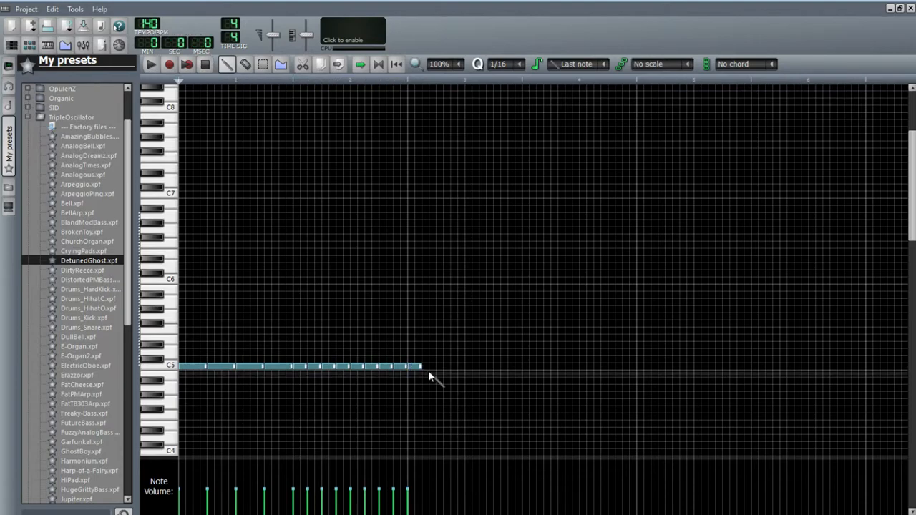
click(419, 368)
click(426, 368)
click(434, 367)
click(439, 368)
click(446, 368)
click(454, 368)
click(461, 368)
click(468, 367)
click(475, 367)
click(483, 368)
click(489, 368)
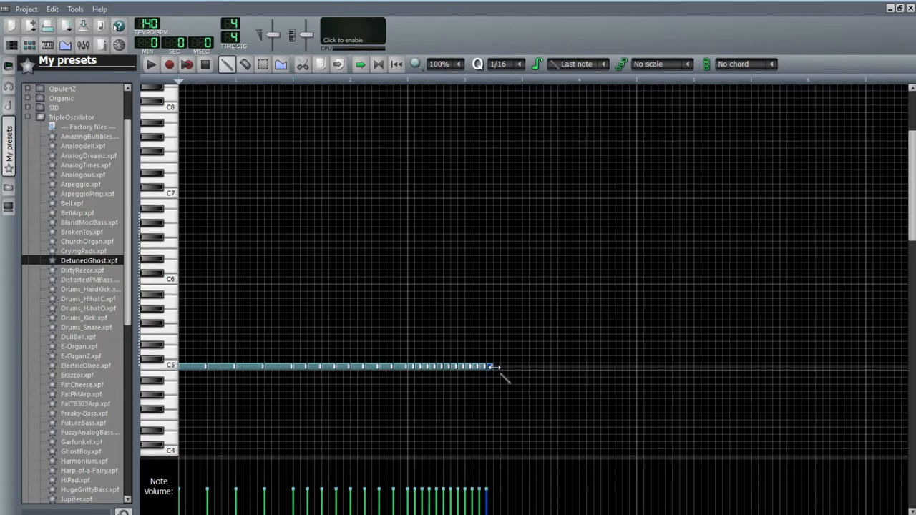
click(496, 368)
click(511, 367)
click(517, 368)
Play the Detuned Ghost pattern, stop it, and close the piano roll
click(156, 65)
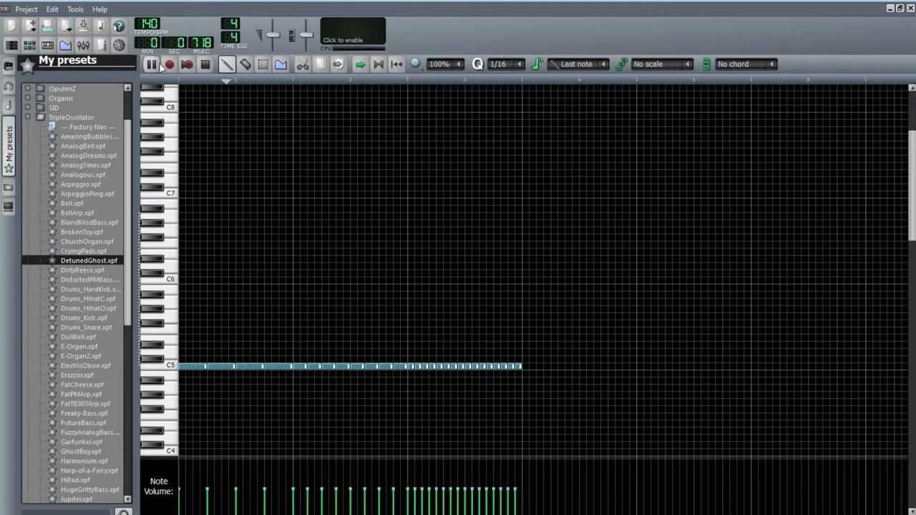
click(205, 65)
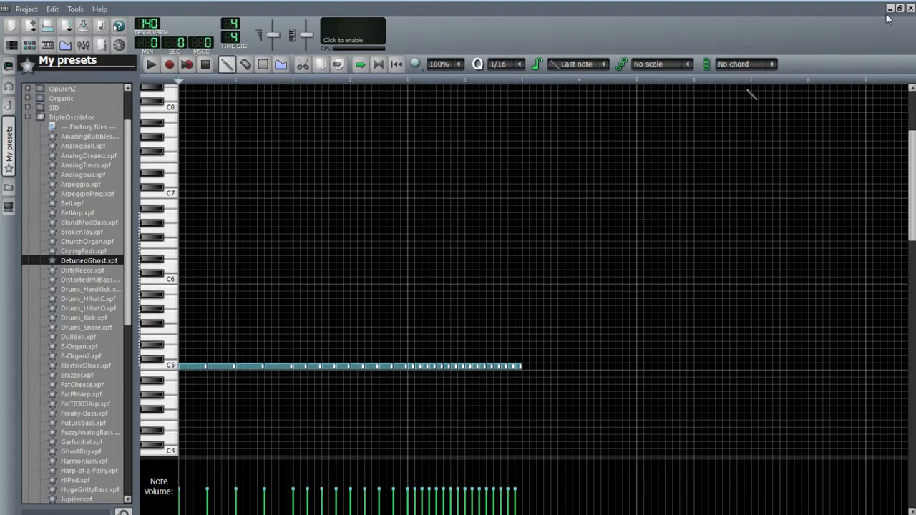
click(909, 9)
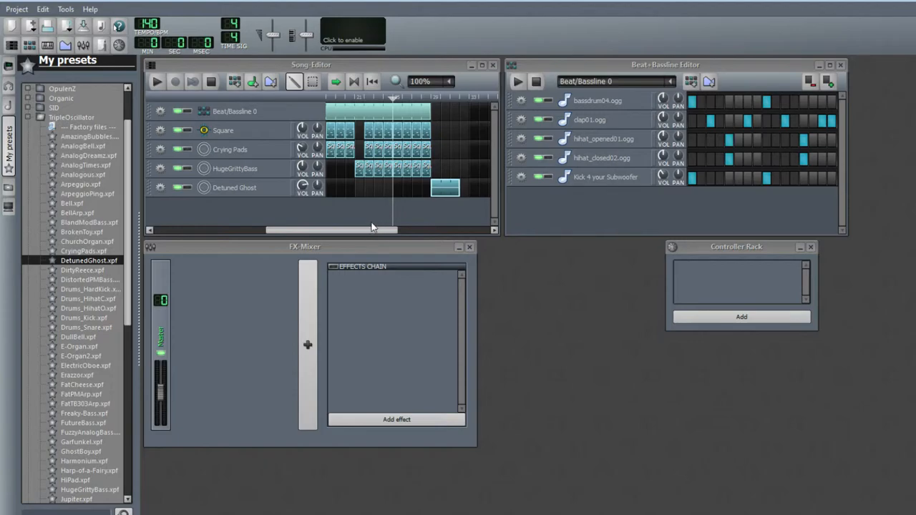
Lengthen the later Beat/Bassline pattern so it covers more bars of the song
drag(371, 227, 391, 228)
drag(382, 115, 435, 135)
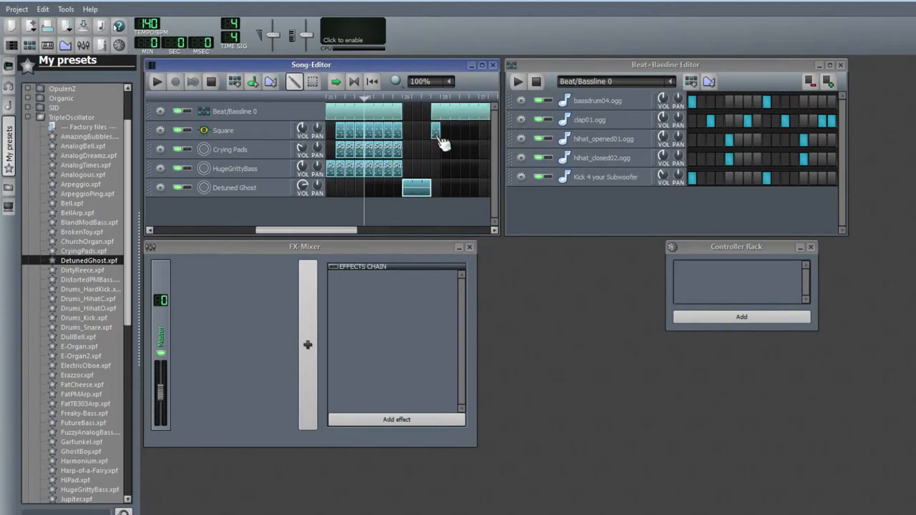
drag(344, 231, 321, 231)
drag(404, 101, 497, 99)
drag(308, 231, 394, 232)
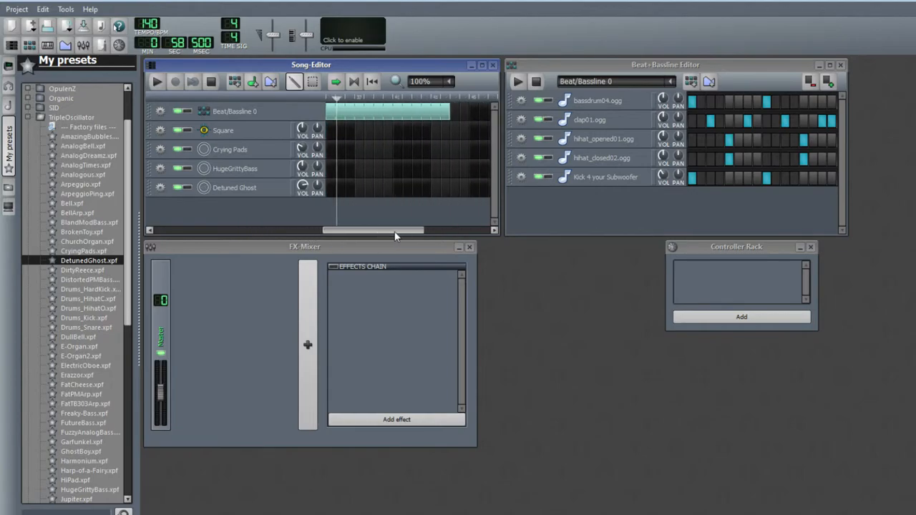
drag(339, 100, 486, 112)
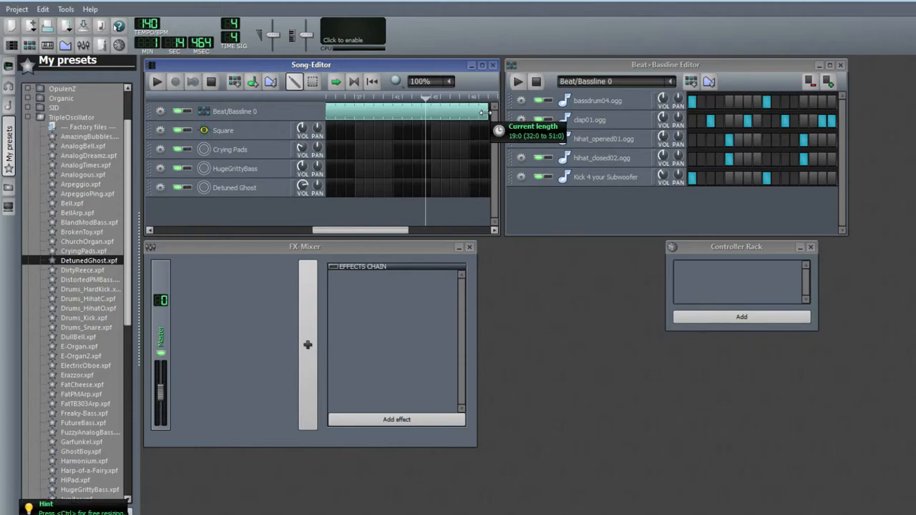
drag(430, 98, 489, 99)
Trim and reposition the Beat/Bassline patterns near the end of the arrangement
drag(381, 236, 450, 223)
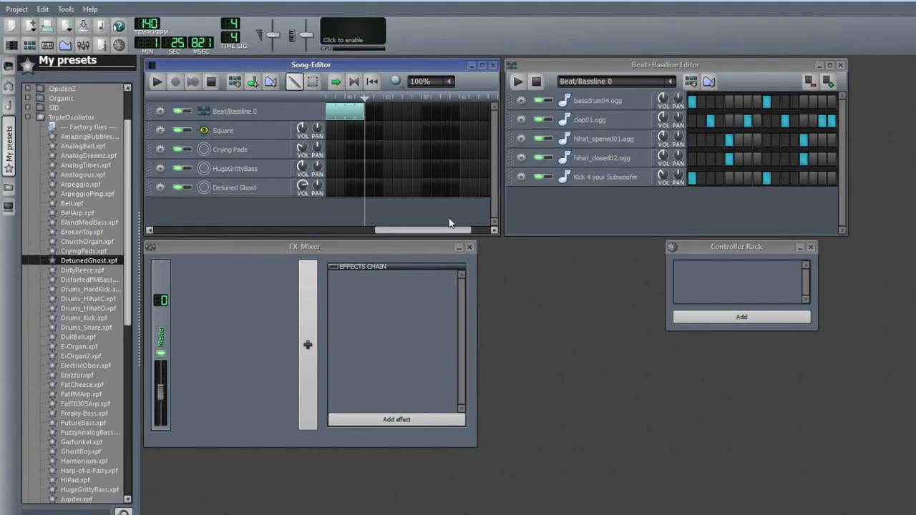
drag(366, 111, 336, 107)
click(383, 99)
drag(408, 229, 360, 230)
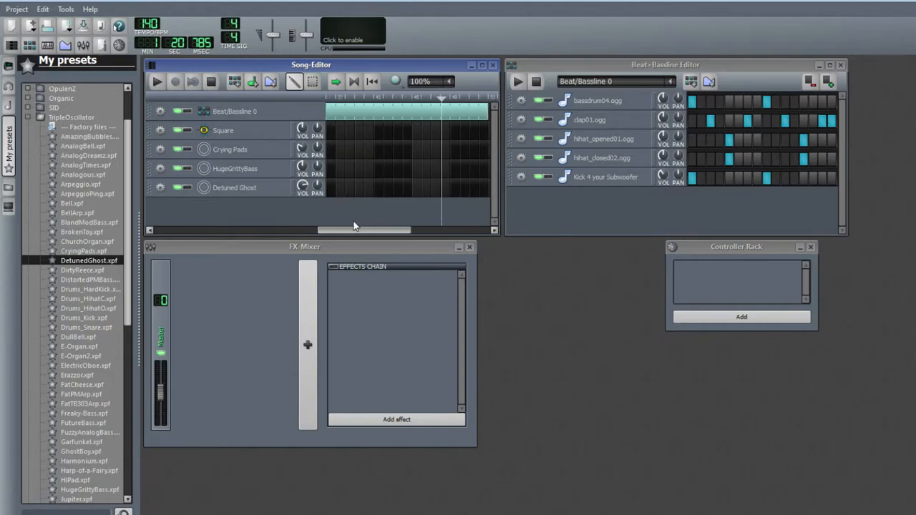
drag(455, 103, 338, 131)
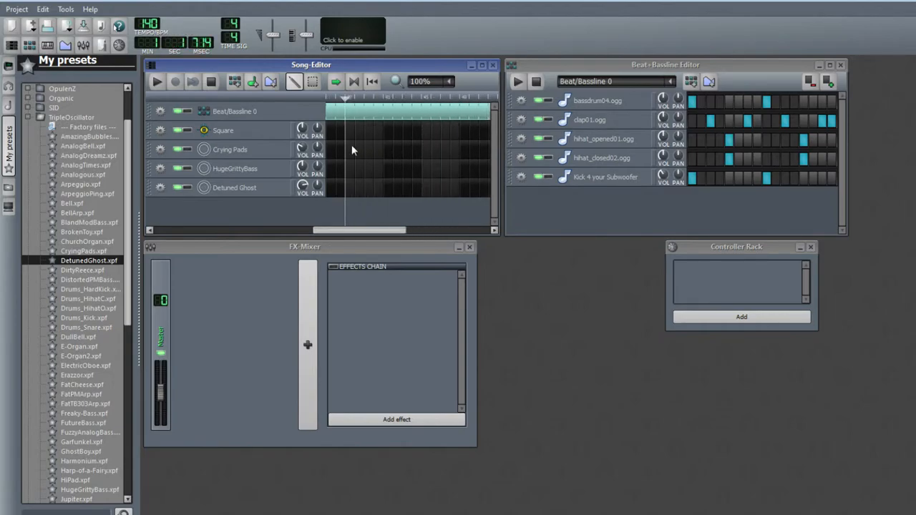
drag(378, 232, 332, 230)
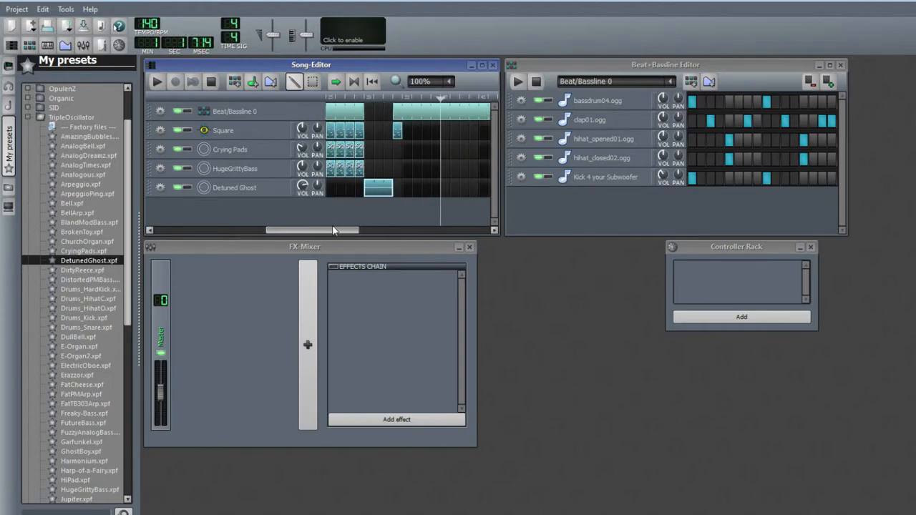
click(398, 149)
click(398, 168)
drag(400, 171, 412, 173)
middle_click(397, 131)
middle_click(398, 149)
middle_click(398, 168)
middle_click(411, 172)
Maximize the Song Editor and review the end of the arrangement by moving the playhead
drag(341, 229, 198, 223)
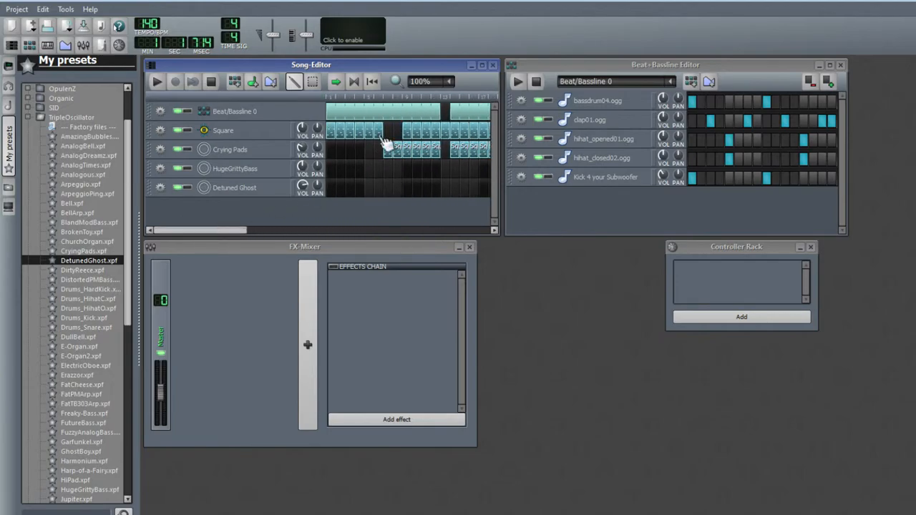
click(481, 66)
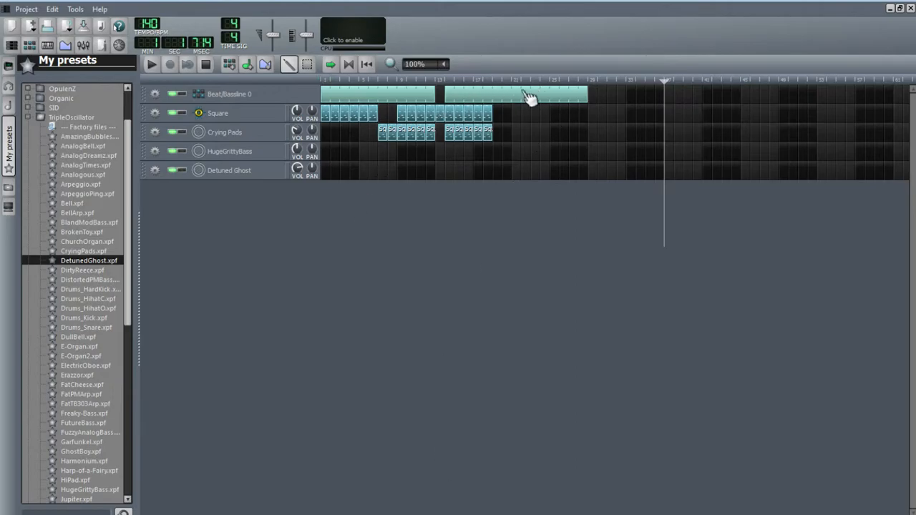
drag(665, 79, 589, 88)
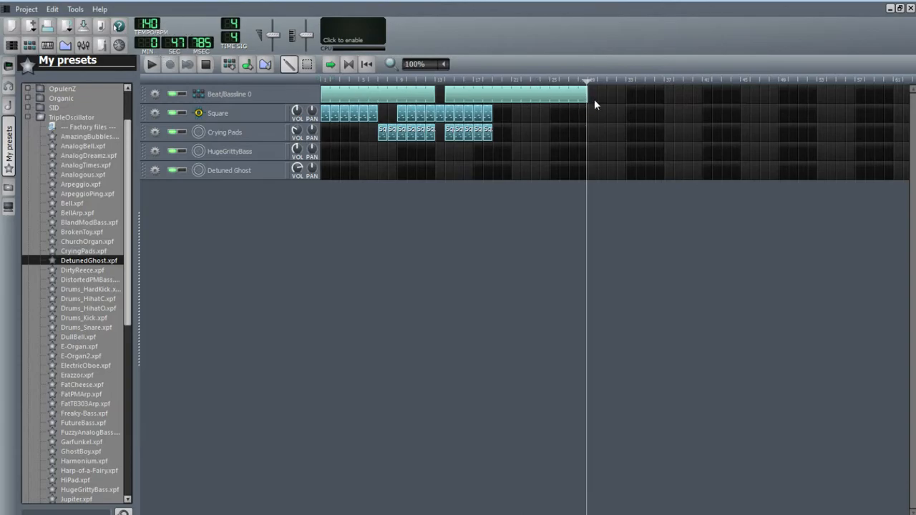
drag(586, 87, 818, 87)
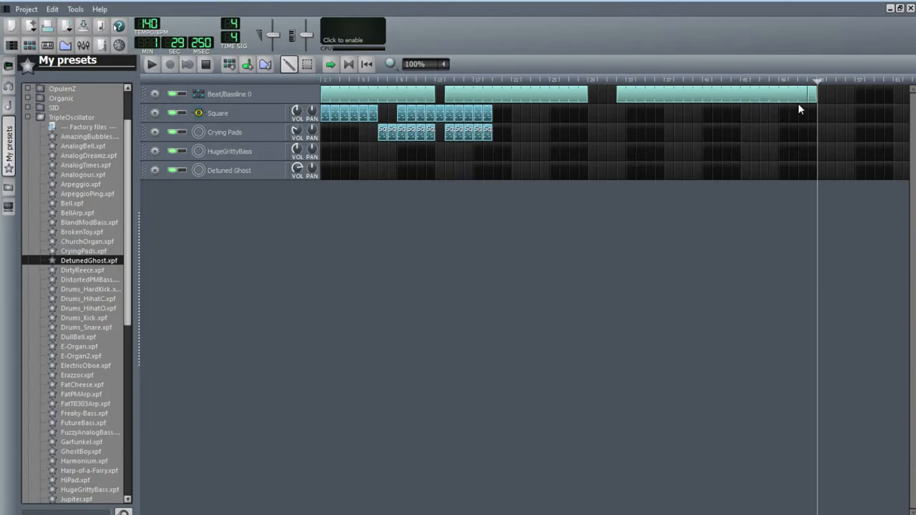
drag(775, 93, 914, 212)
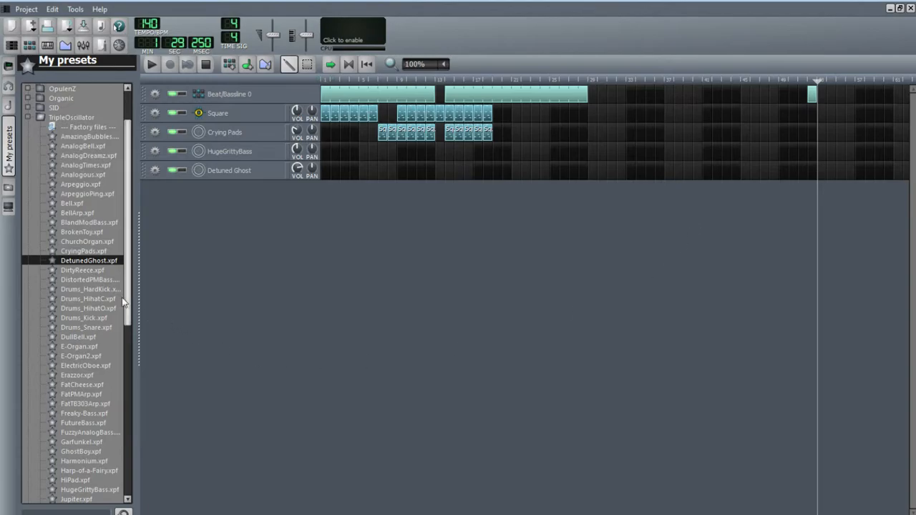
click(88, 271)
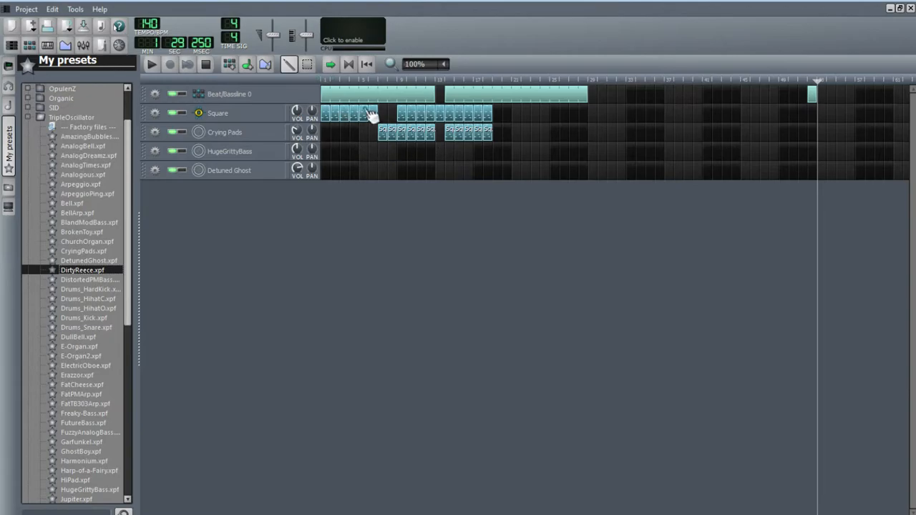
click(900, 9)
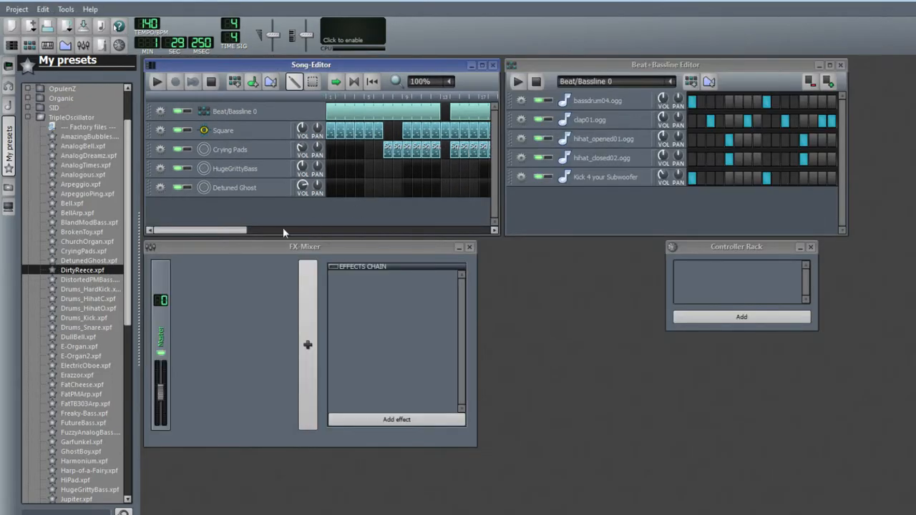
drag(228, 231, 280, 219)
click(480, 66)
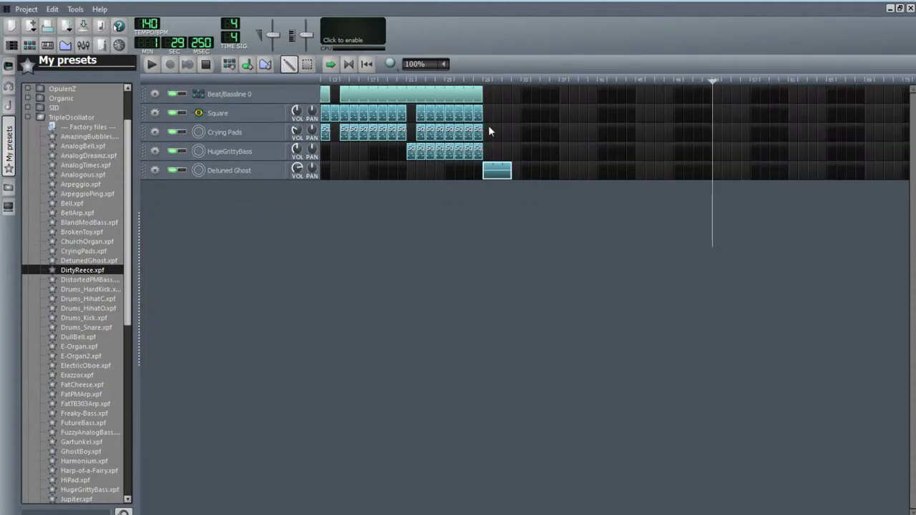
Add a Beat/Bassline pattern running from after the Detuned Ghost part to the playhead, plus a Square pattern at its start
drag(709, 81, 629, 262)
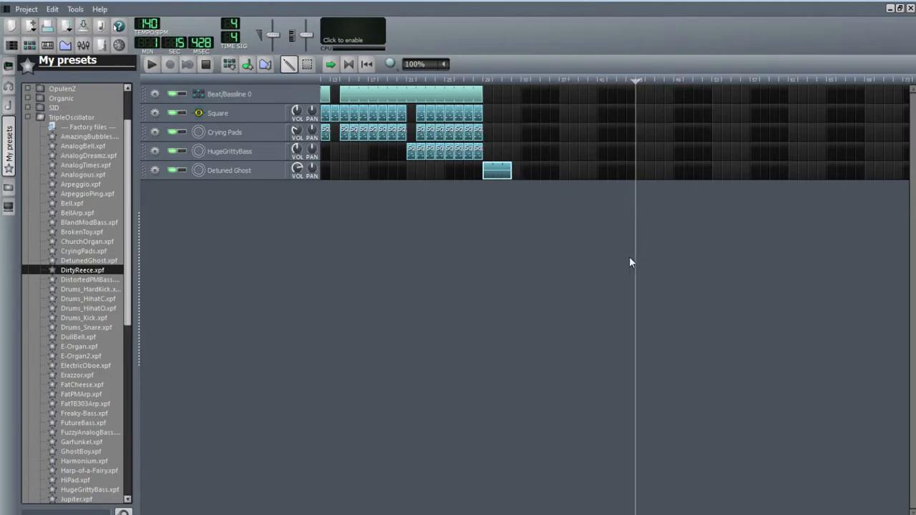
click(514, 93)
click(525, 94)
drag(530, 95, 516, 95)
click(510, 128)
drag(516, 127, 638, 82)
click(646, 81)
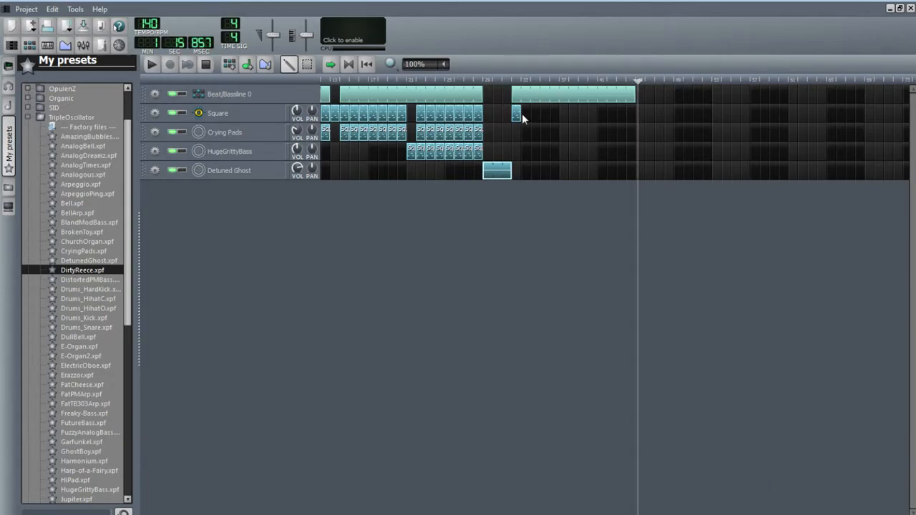
drag(519, 117, 548, 116)
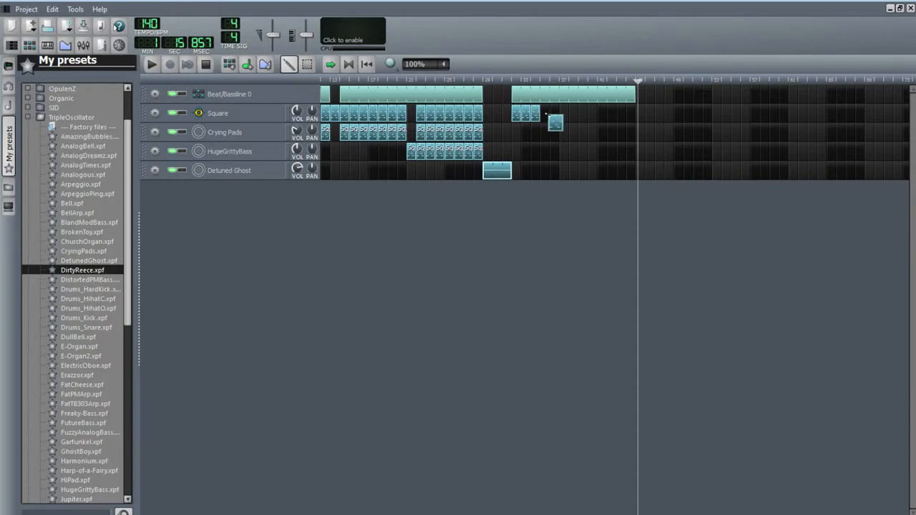
middle_click(536, 115)
middle_click(525, 117)
right_click(519, 117)
click(547, 122)
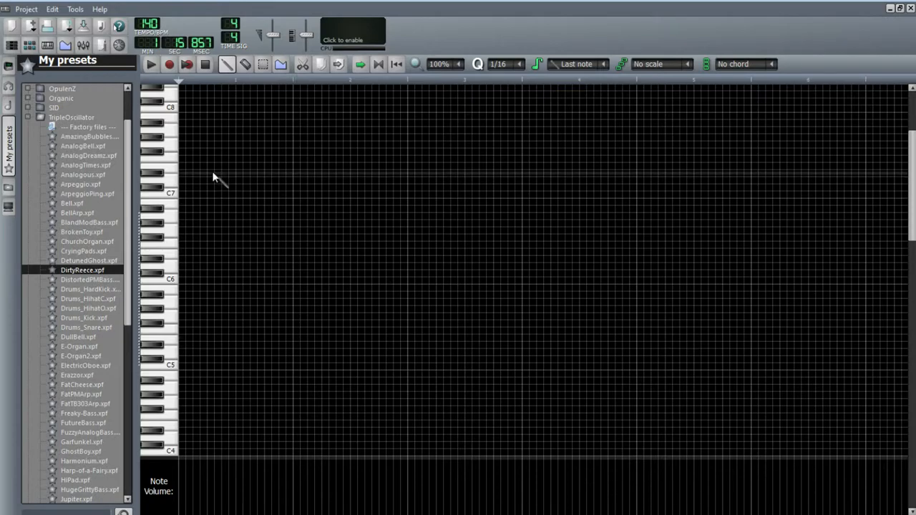
click(183, 365)
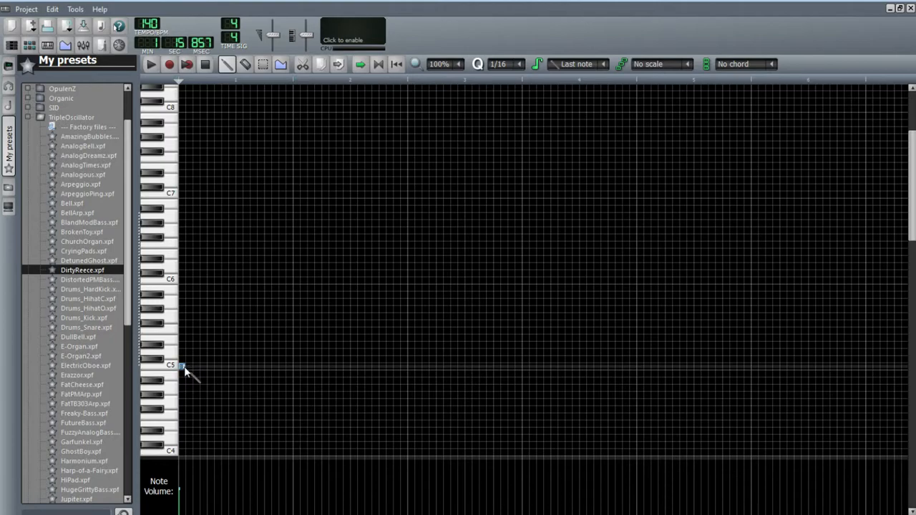
click(187, 367)
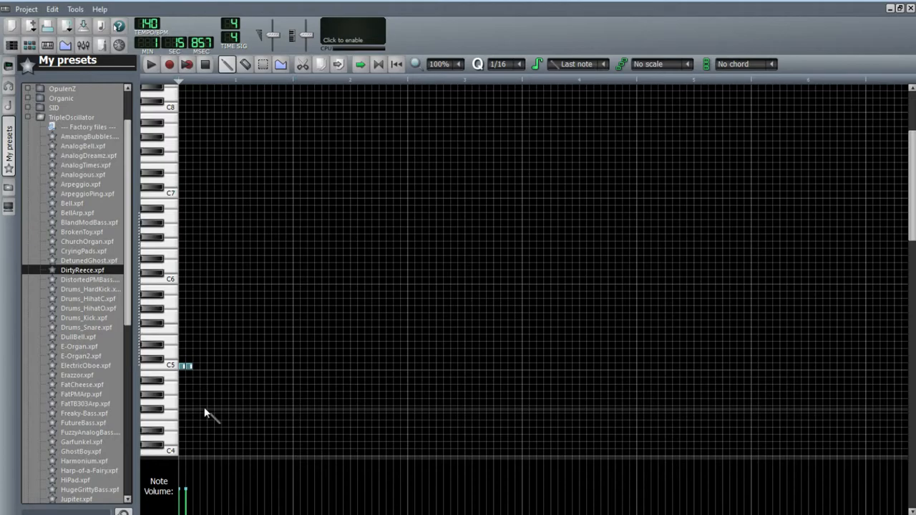
click(195, 367)
click(203, 367)
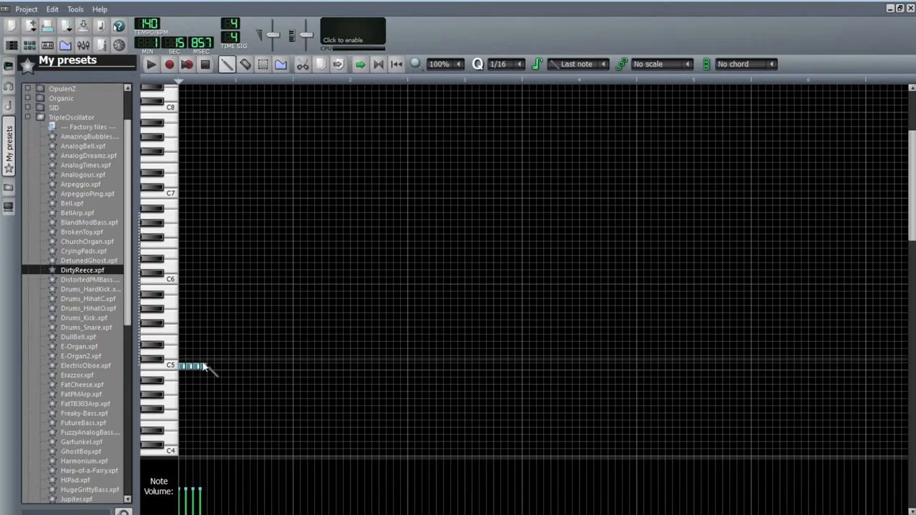
right_click(202, 367)
right_click(198, 367)
right_click(190, 367)
right_click(182, 367)
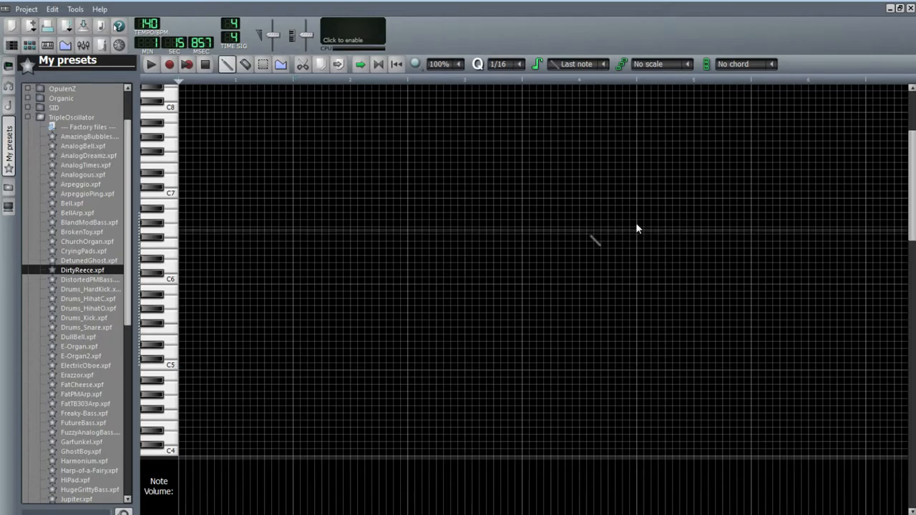
click(910, 8)
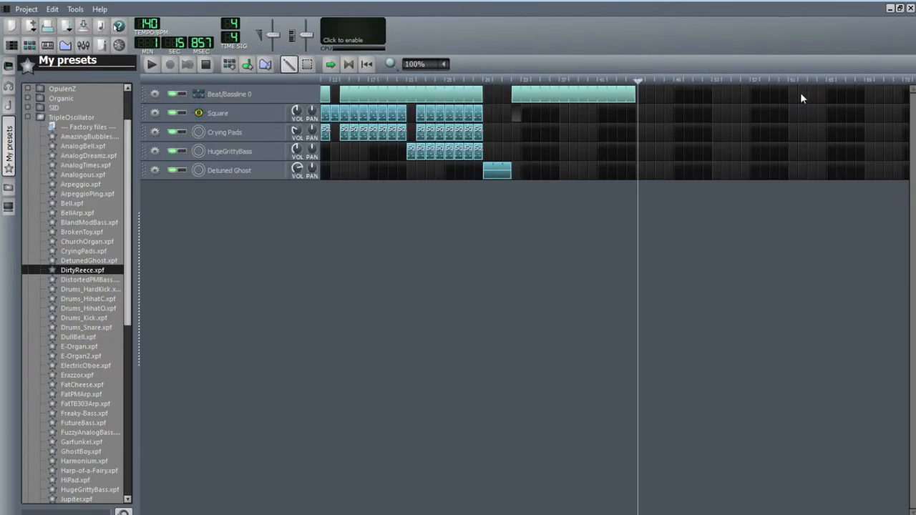
Copy the earlier Square pattern into the new section and open it in the piano roll
drag(479, 113, 518, 113)
right_click(516, 113)
click(545, 121)
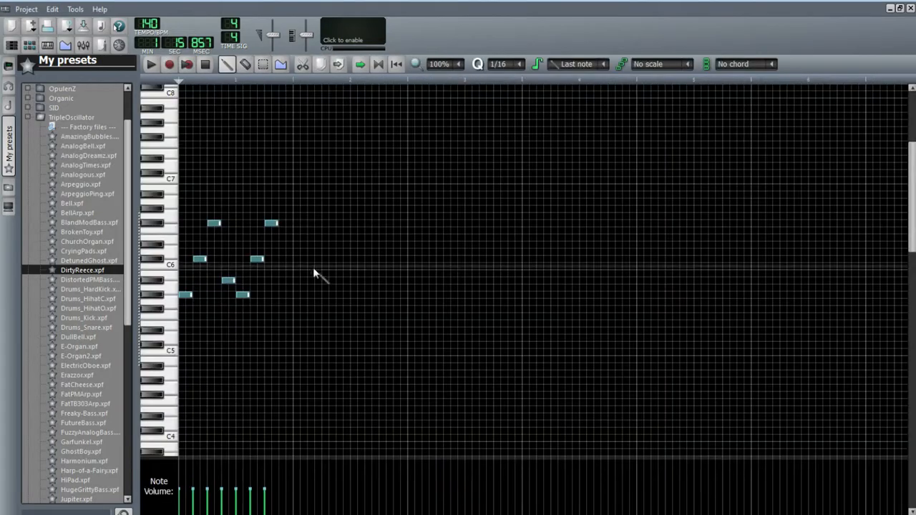
Shorten each note of the Square melody to a sixteenth note
drag(205, 258, 190, 262)
drag(192, 294, 183, 297)
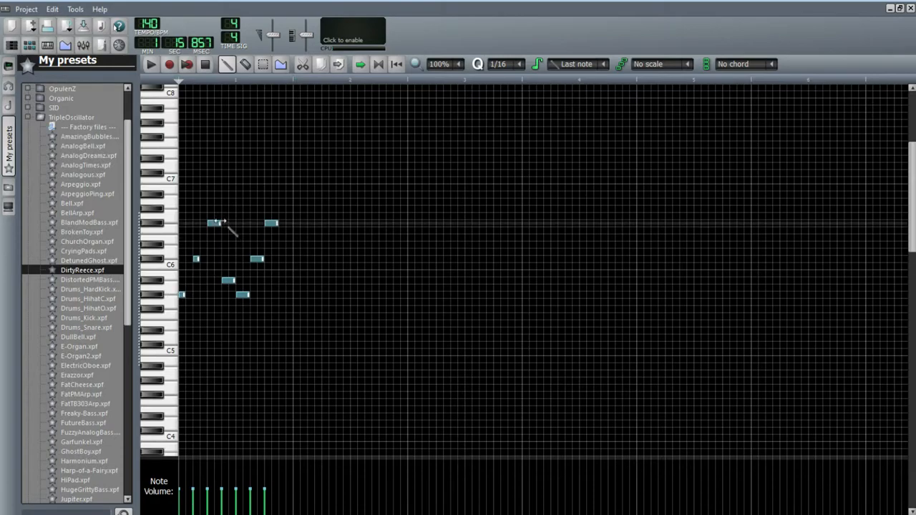
drag(219, 223, 209, 224)
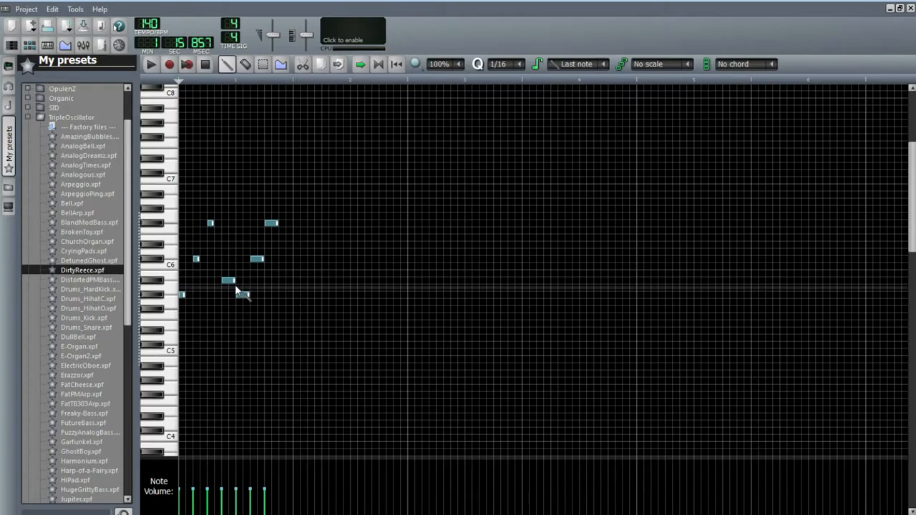
mouse_move(234, 281)
mouse_down()
mouse_move(224, 280)
mouse_move(241, 294)
mouse_up()
drag(262, 259, 256, 259)
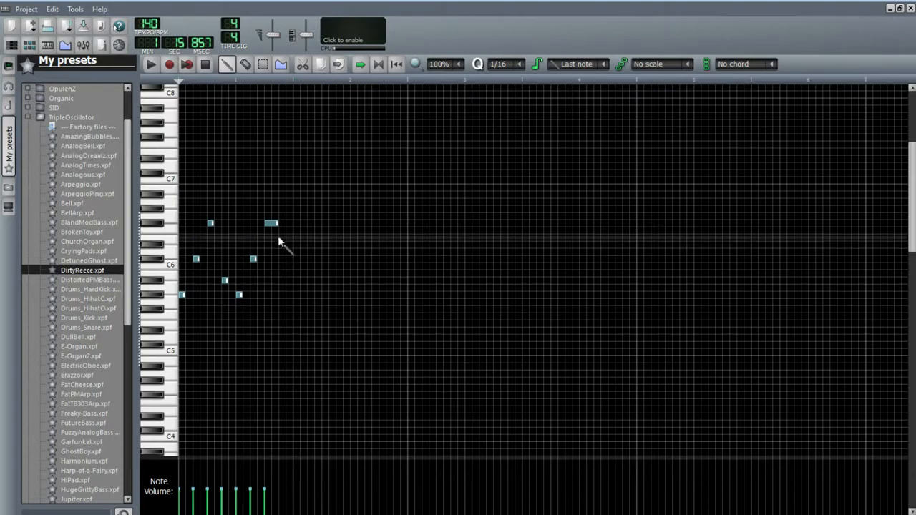
drag(276, 224, 270, 224)
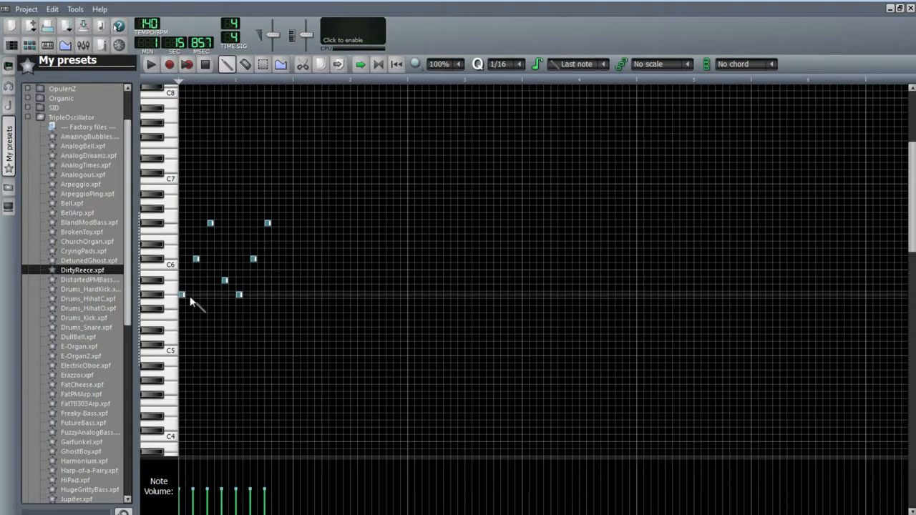
Add a repeated sixteenth note right after each note of the Square melody
click(189, 294)
click(203, 258)
click(218, 223)
click(230, 280)
click(243, 294)
click(247, 294)
click(260, 258)
click(275, 224)
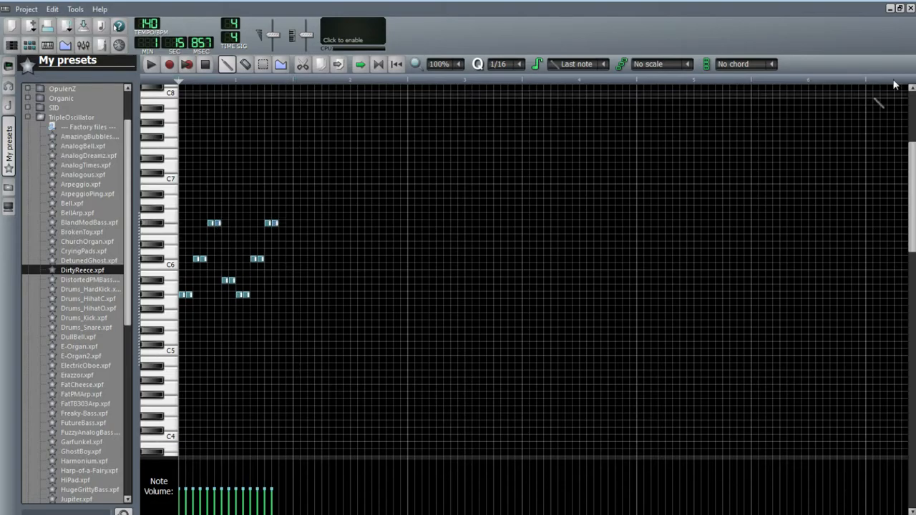
Preview the Square pattern, stop it, and close the piano roll
key(space)
click(205, 64)
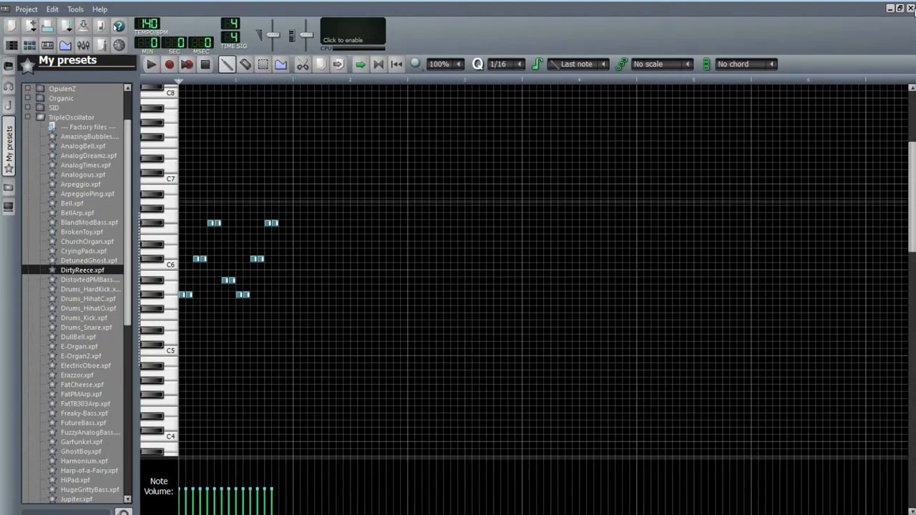
click(909, 9)
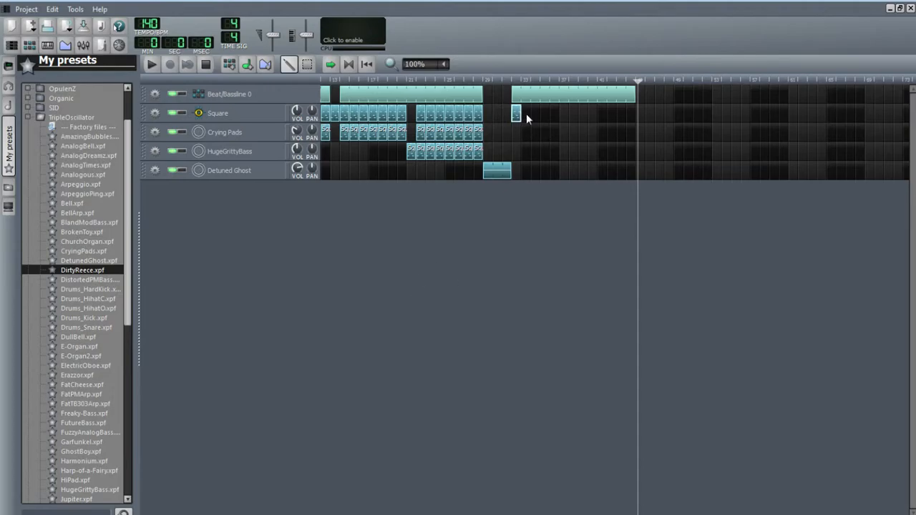
Copy the Square pattern across the new section and duplicate a HugeGrittyBass pattern beneath it
drag(523, 118, 556, 116)
drag(486, 136, 513, 150)
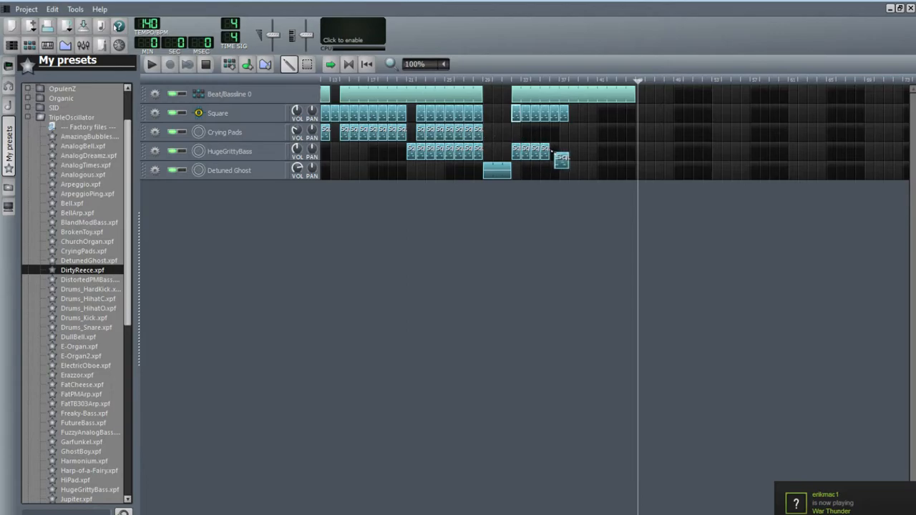
Play the song from just before the new section
drag(640, 81, 473, 161)
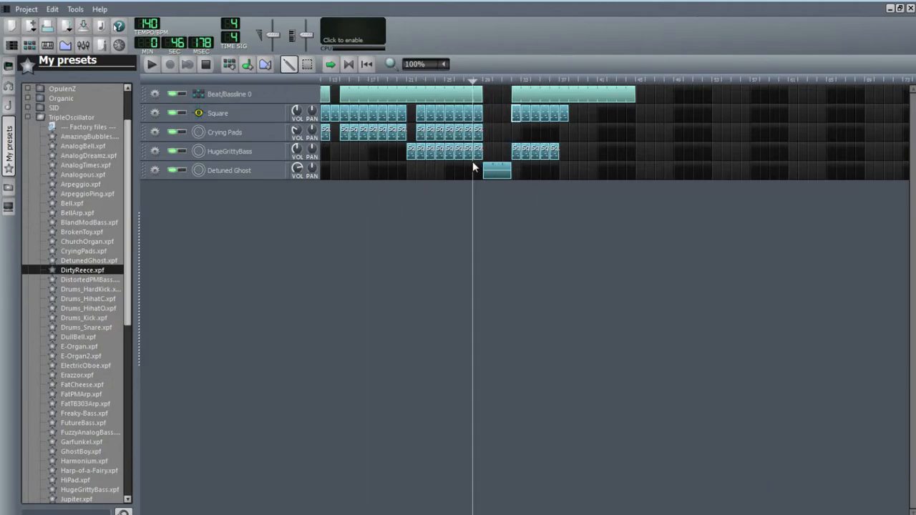
click(152, 65)
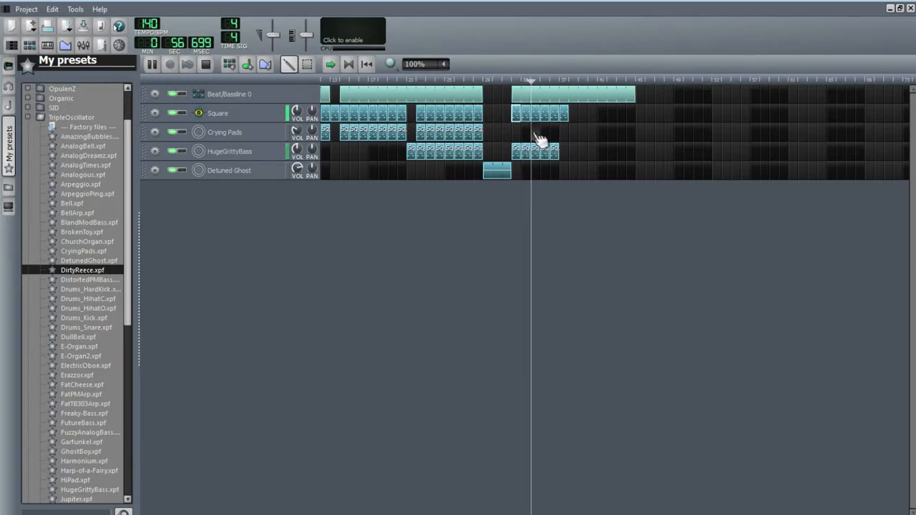
Stop playback and place a Crying Pads pattern at the start of the new section
click(204, 64)
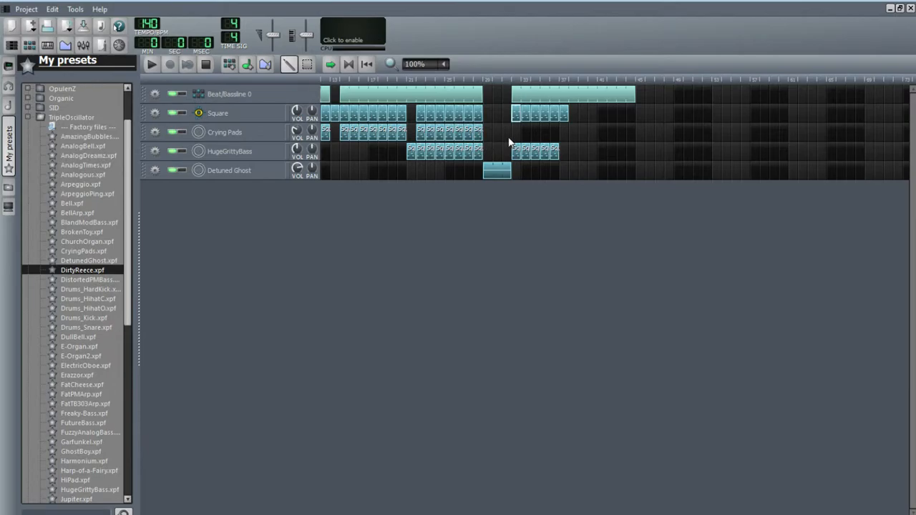
drag(517, 115, 537, 135)
drag(534, 134, 546, 136)
Extend the Square, Crying Pads and HugeGrittyBass parts in the new section to the end of the beat
drag(575, 116, 635, 118)
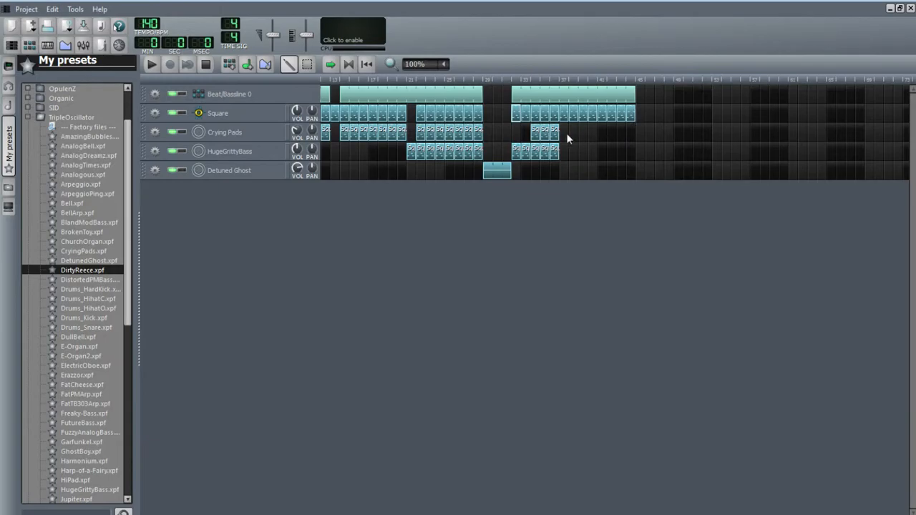
drag(576, 136, 635, 136)
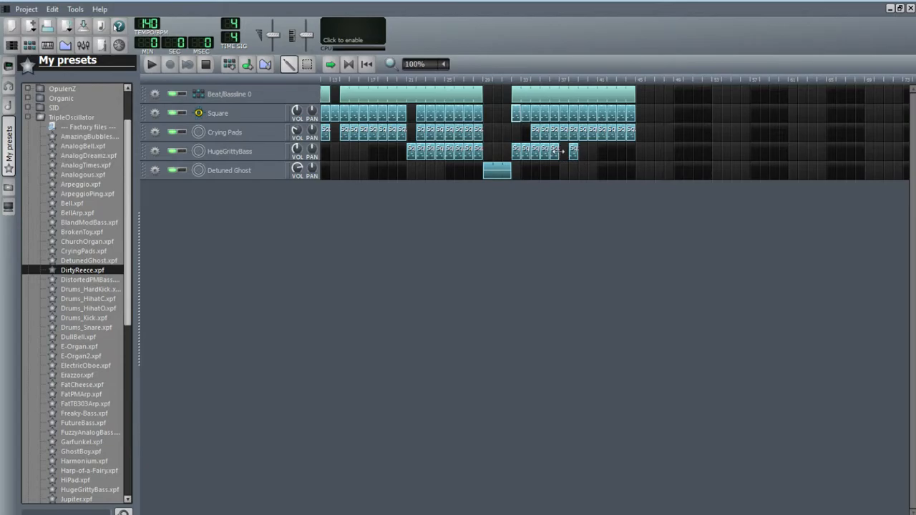
drag(592, 152, 601, 154)
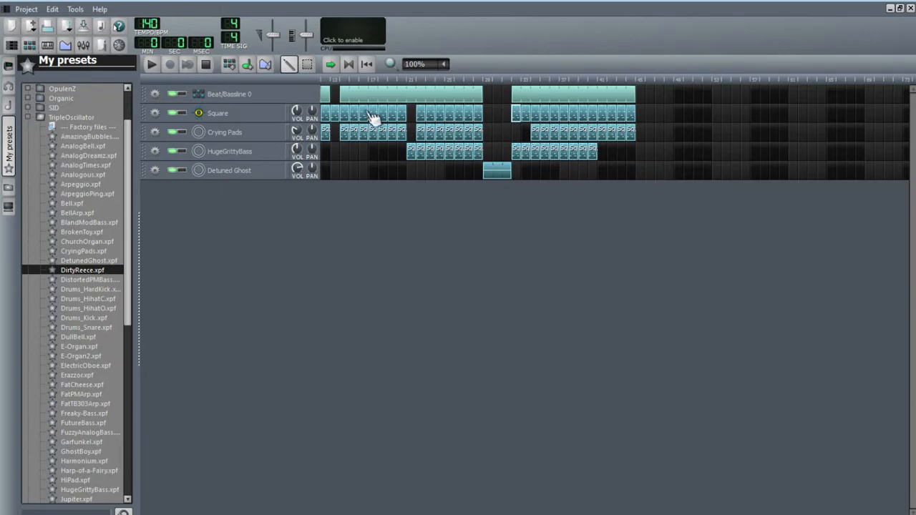
drag(595, 164, 630, 152)
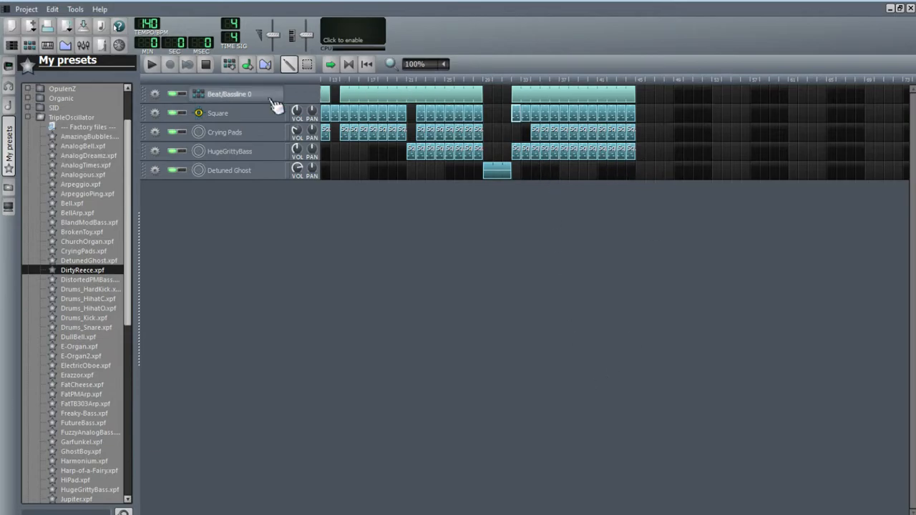
Play the song from the start, stop, and fill the early gaps in the Crying Pads and Square rows with patterns
click(151, 64)
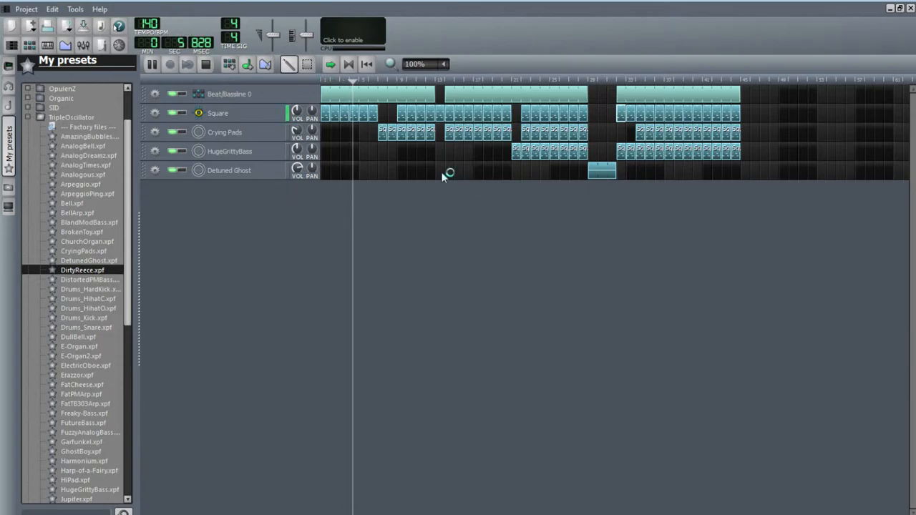
click(206, 64)
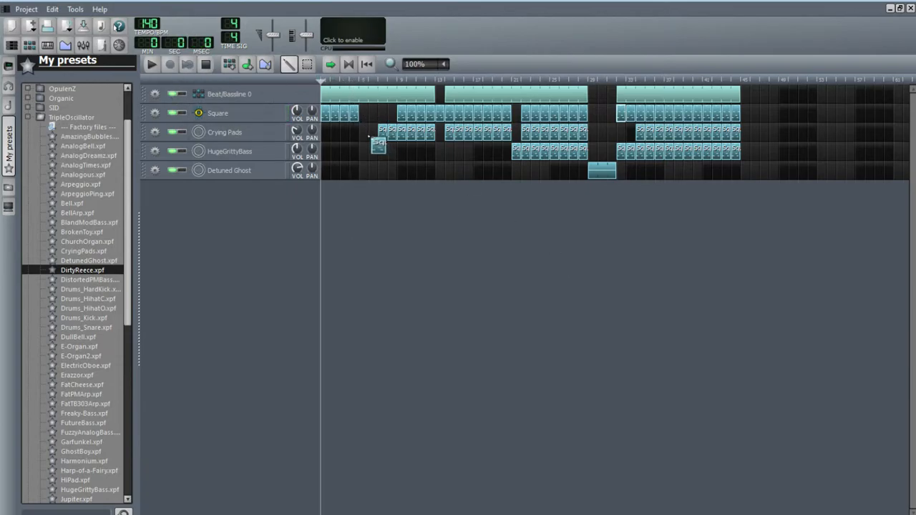
click(363, 133)
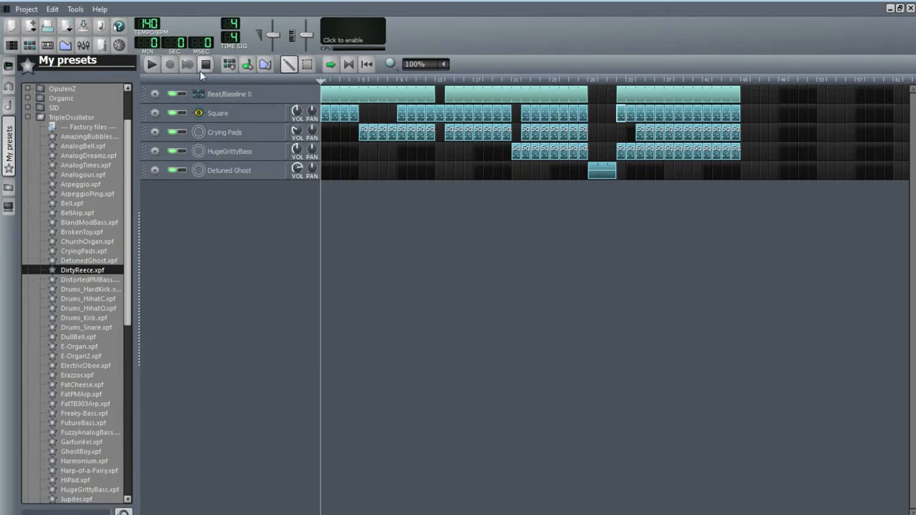
click(392, 113)
Play the song's opening repeatedly while slightly adjusting the Square and Crying Pads volume knobs
click(156, 66)
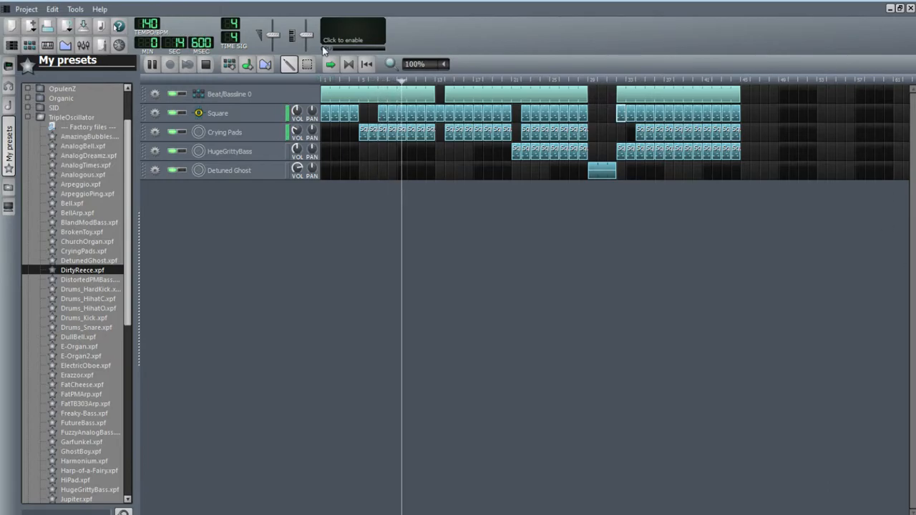
click(205, 64)
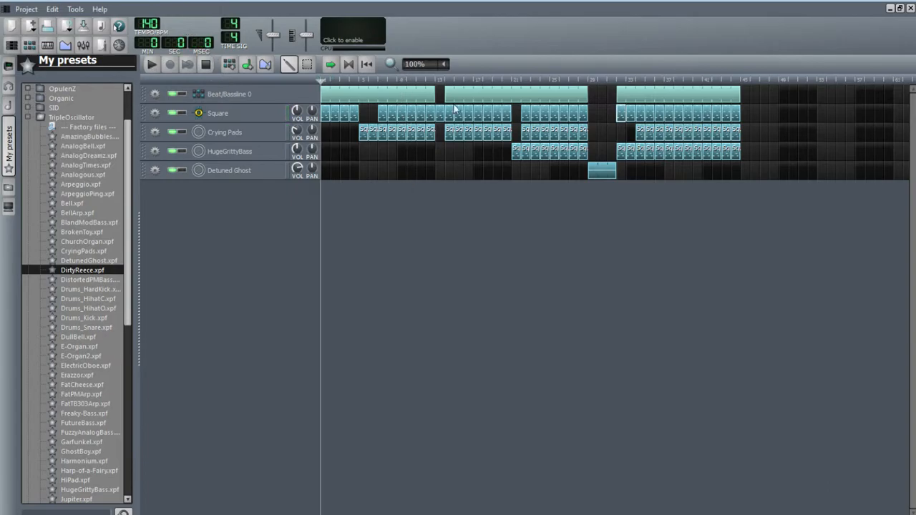
drag(326, 77, 351, 131)
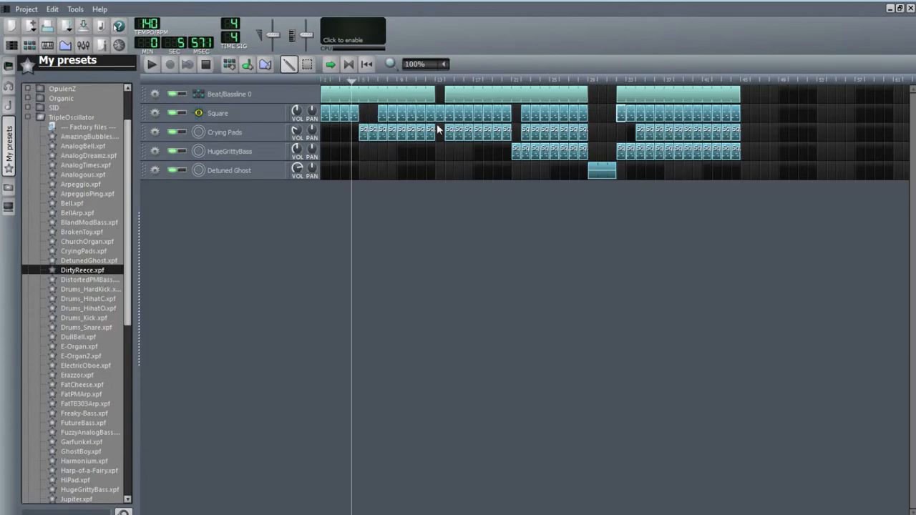
drag(304, 113, 304, 115)
drag(349, 82, 378, 93)
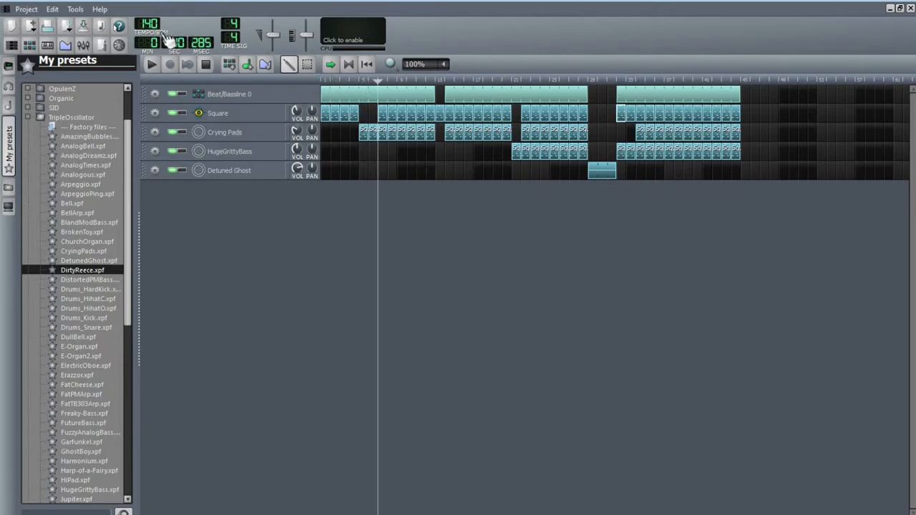
click(152, 63)
drag(297, 132, 297, 135)
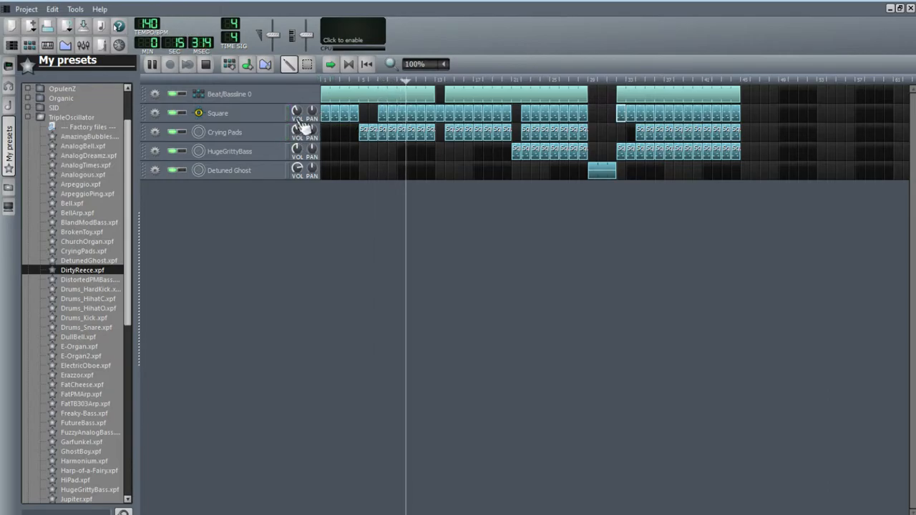
key(space)
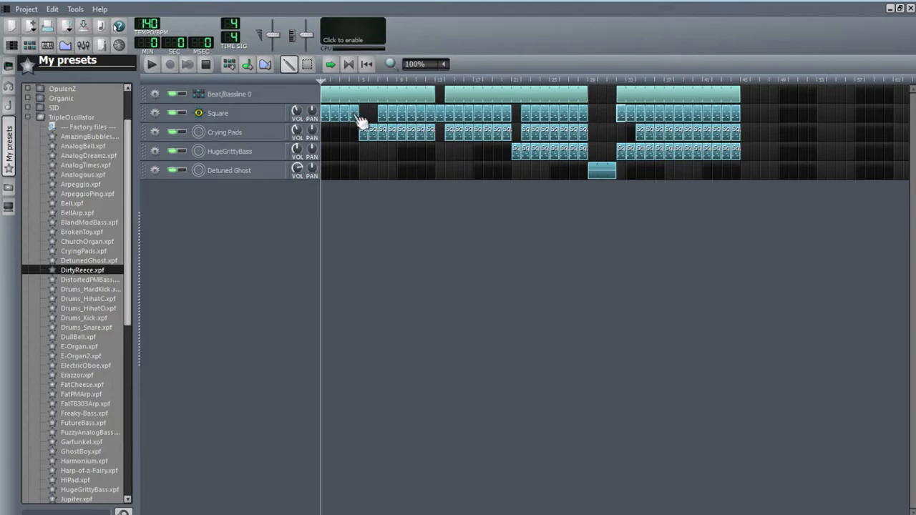
drag(320, 84, 375, 86)
key(space)
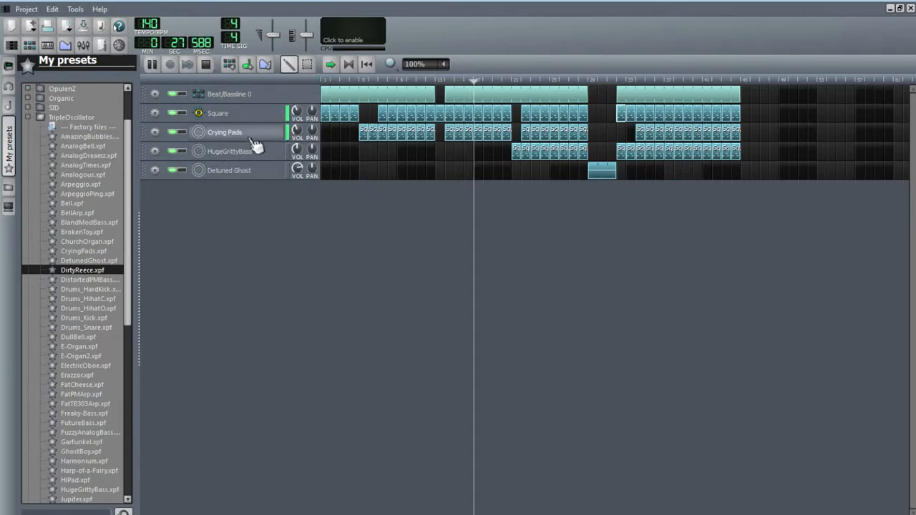
key(space)
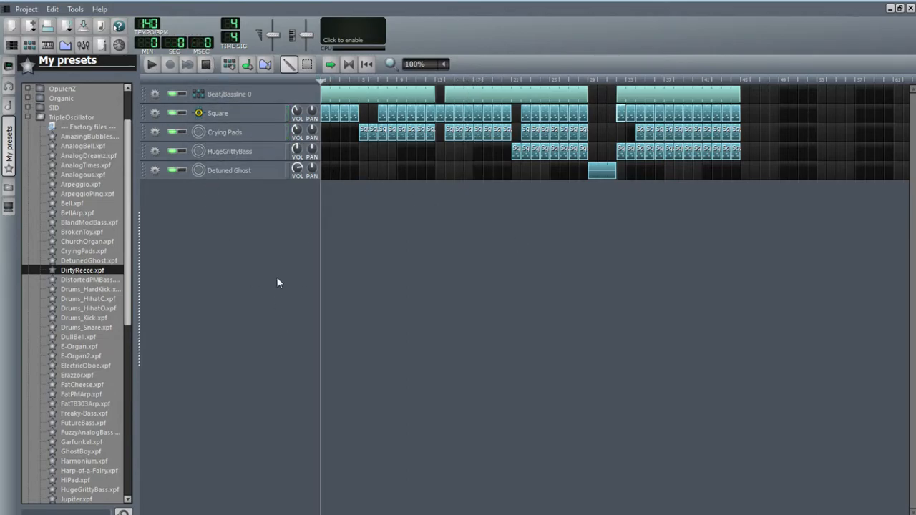
Restore the window layout and add a new FX channel in the FX mixer
click(900, 8)
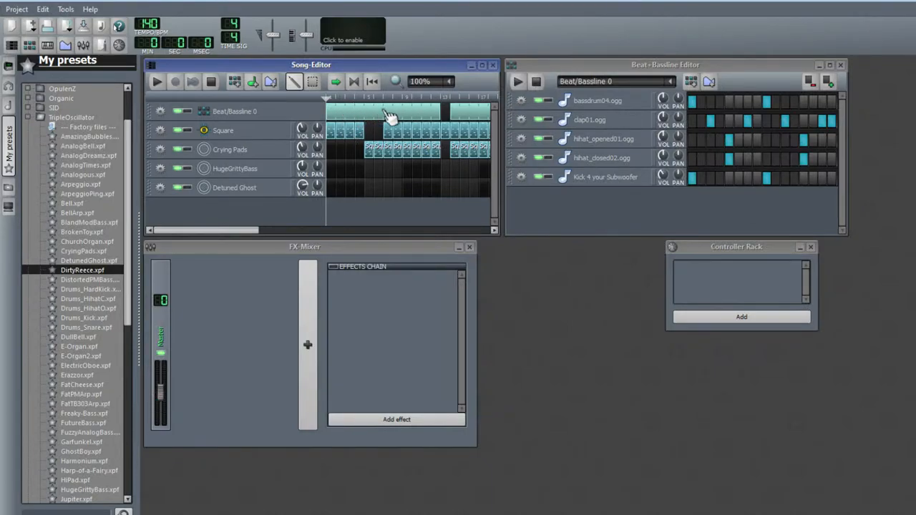
click(308, 344)
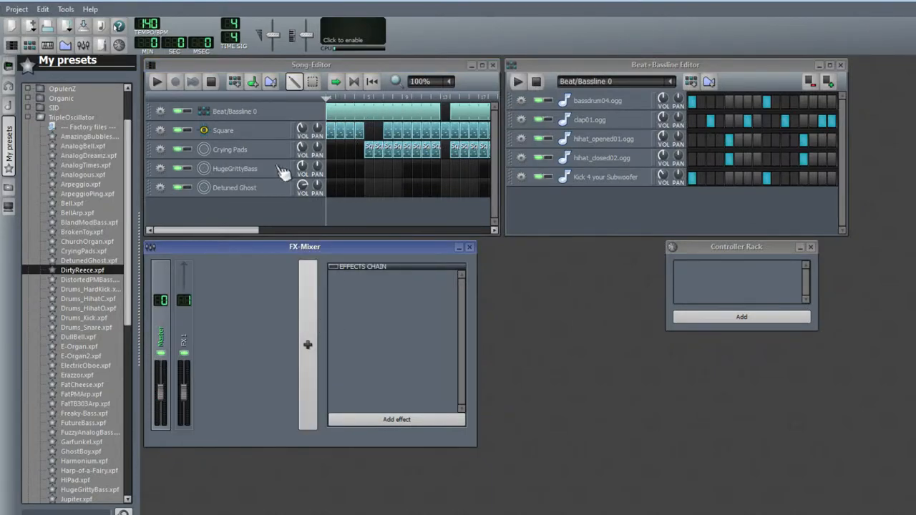
click(268, 116)
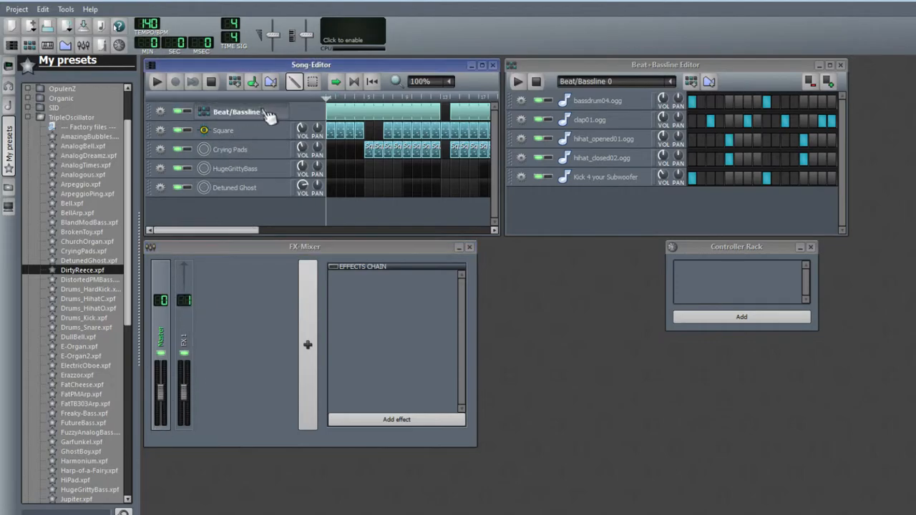
click(769, 75)
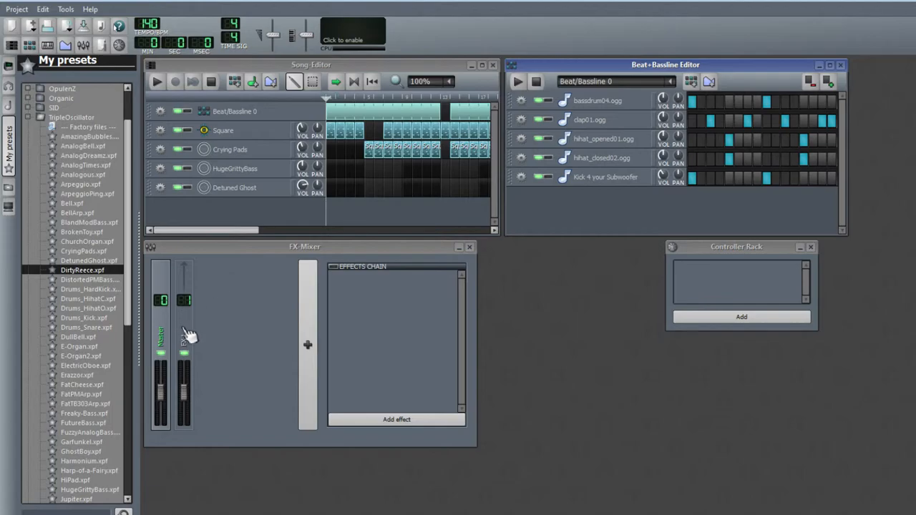
Open the Square, Crying Pads, HugeGrittyBass and Detuned Ghost instruments and route each to FX channel 1
click(254, 135)
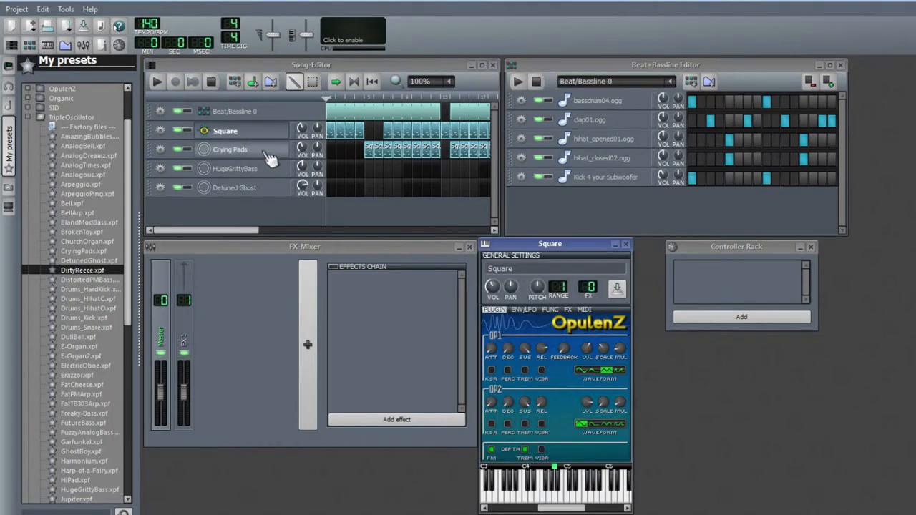
click(254, 149)
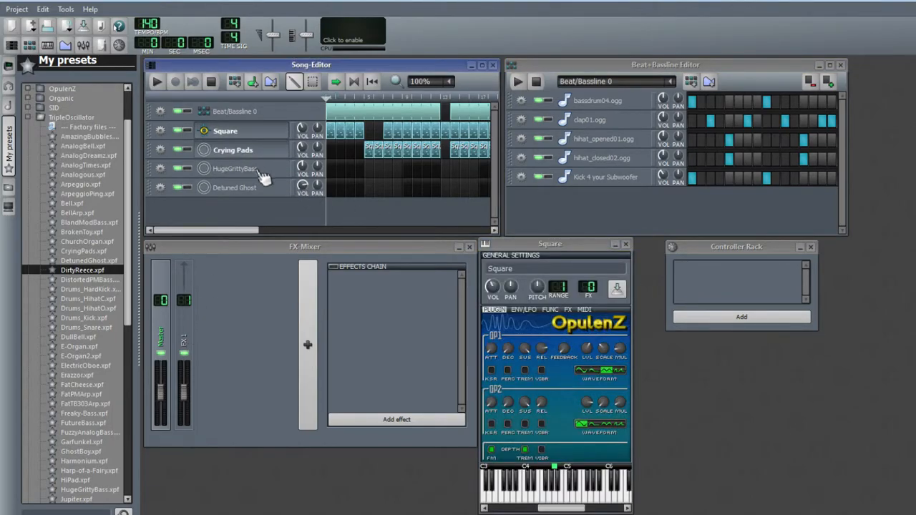
click(257, 169)
click(262, 190)
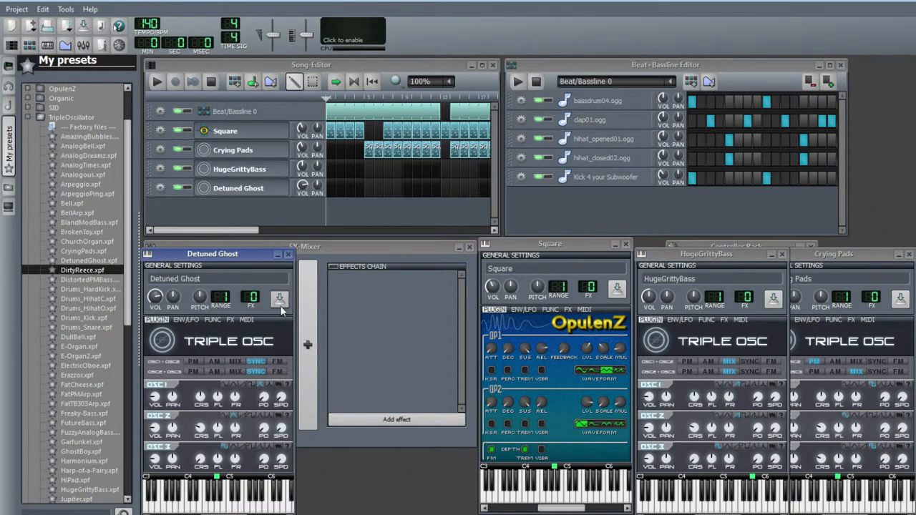
click(756, 303)
click(871, 300)
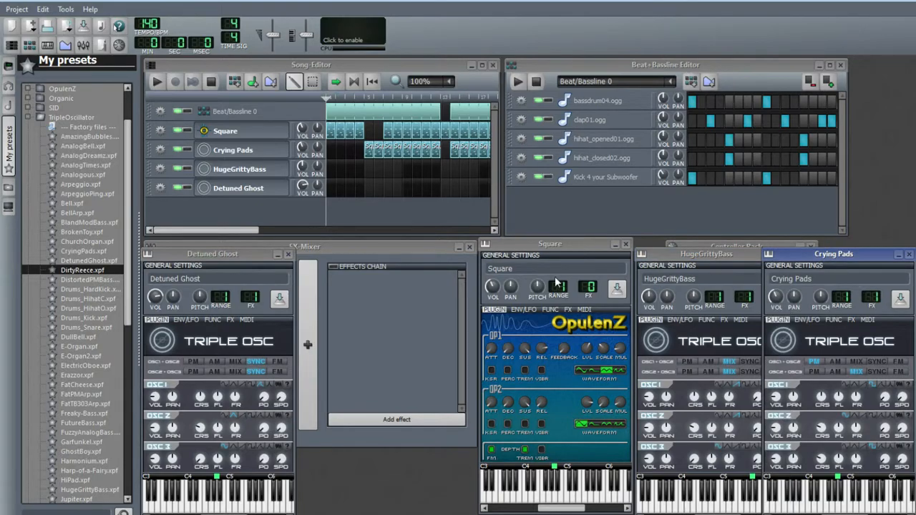
click(590, 289)
Close the four instrument windows and the Controller Rack
click(288, 254)
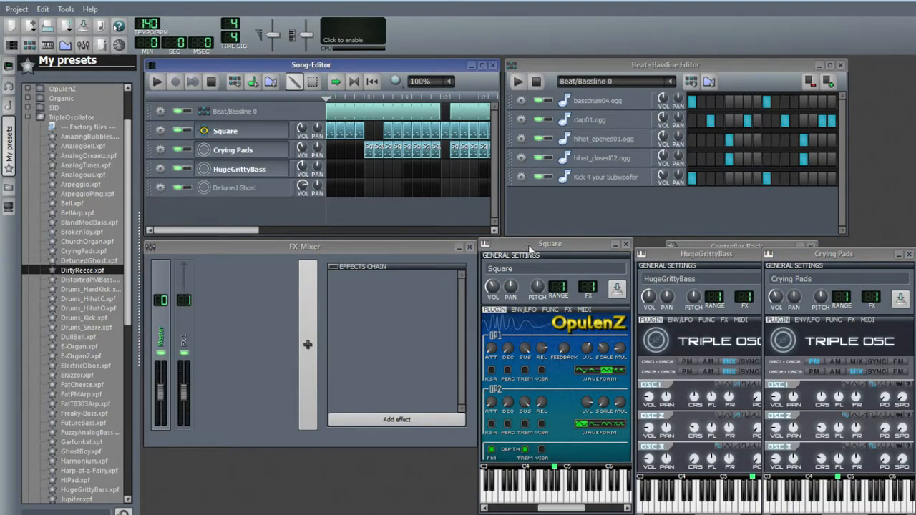
click(625, 244)
click(908, 254)
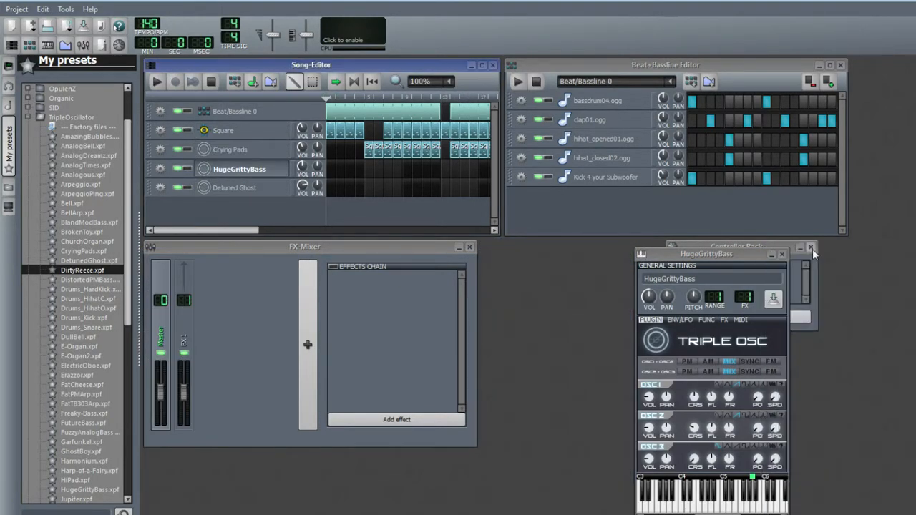
click(814, 255)
click(810, 249)
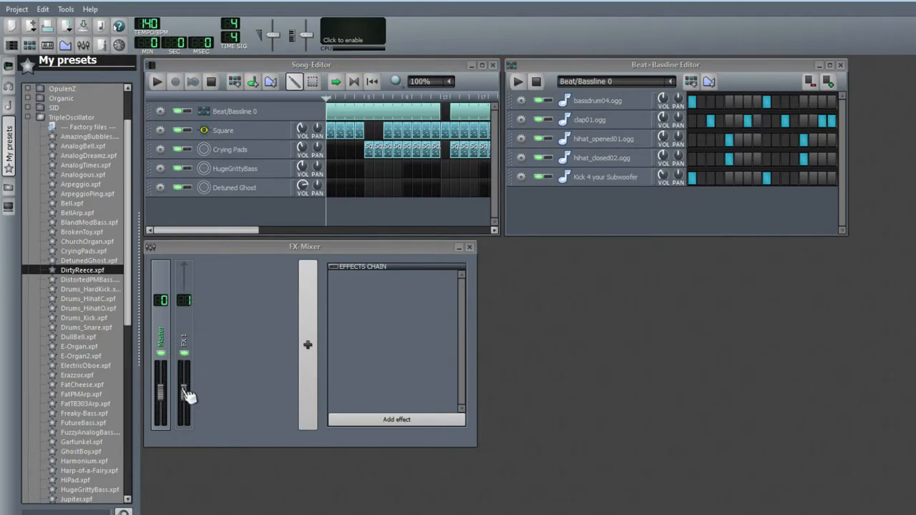
Lower the FX 1 fader while playing the song through
drag(170, 395, 174, 352)
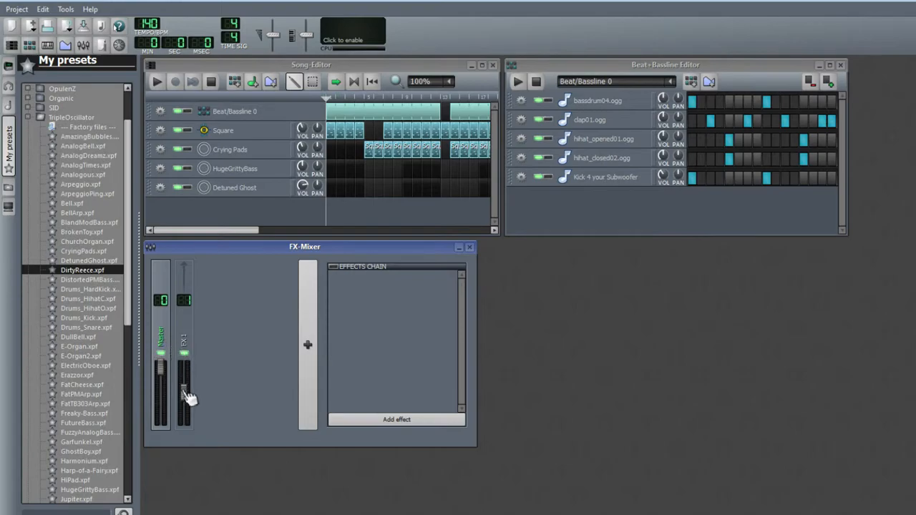
drag(193, 399, 192, 405)
click(157, 81)
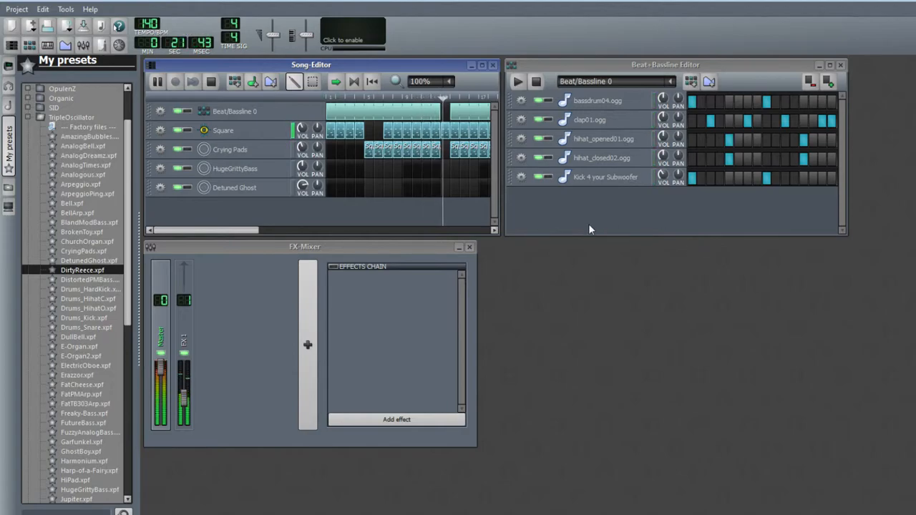
drag(235, 230, 304, 230)
drag(178, 379, 170, 387)
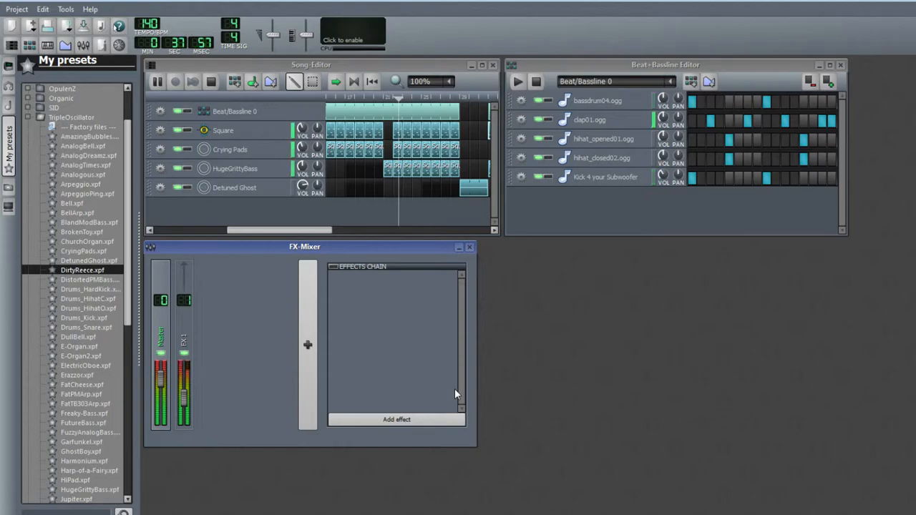
drag(288, 230, 357, 231)
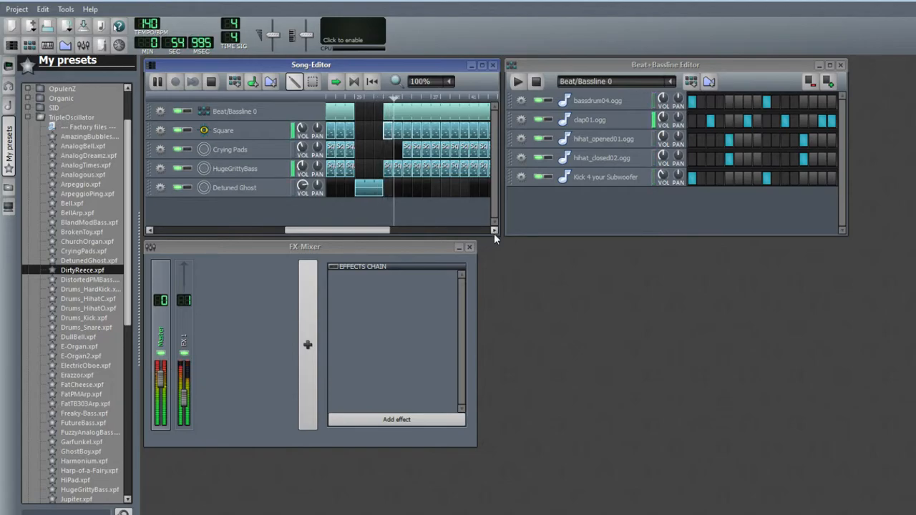
drag(373, 230, 399, 229)
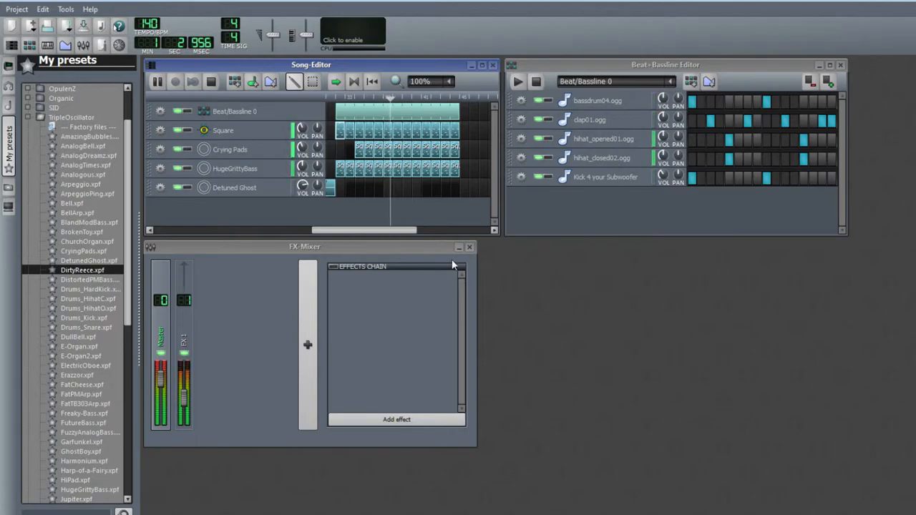
Hide the sidebar and shorten the final Beat/Bassline pattern at the end of the song
click(6, 171)
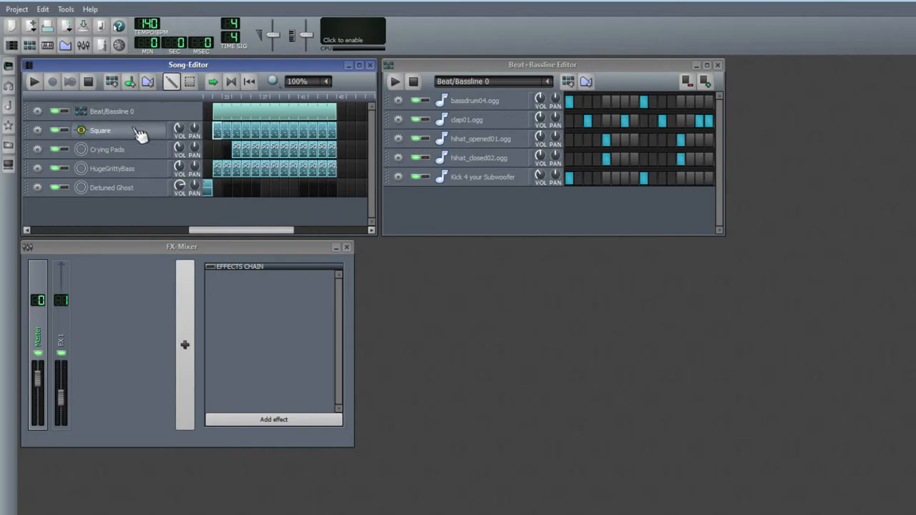
drag(339, 110, 328, 111)
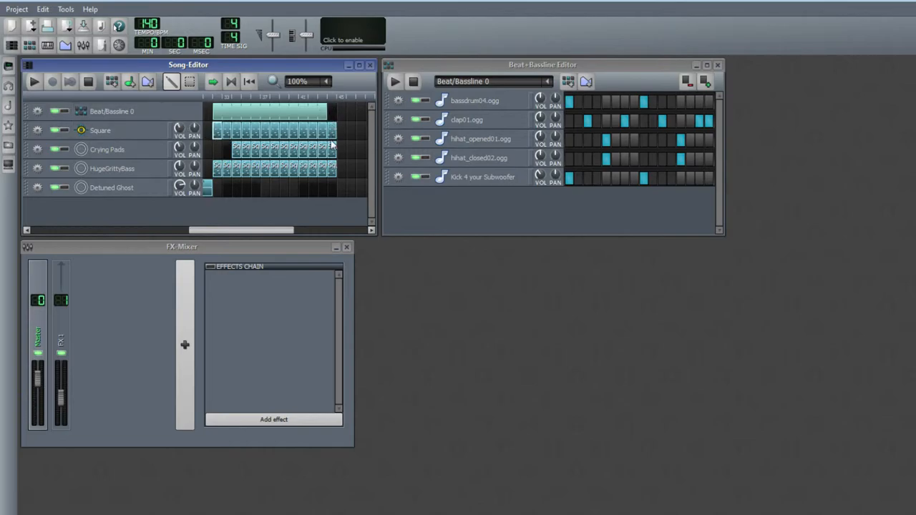
drag(333, 173, 329, 170)
Play back the ending section of the song
drag(259, 231, 99, 230)
drag(203, 98, 372, 96)
drag(119, 231, 207, 237)
key(space)
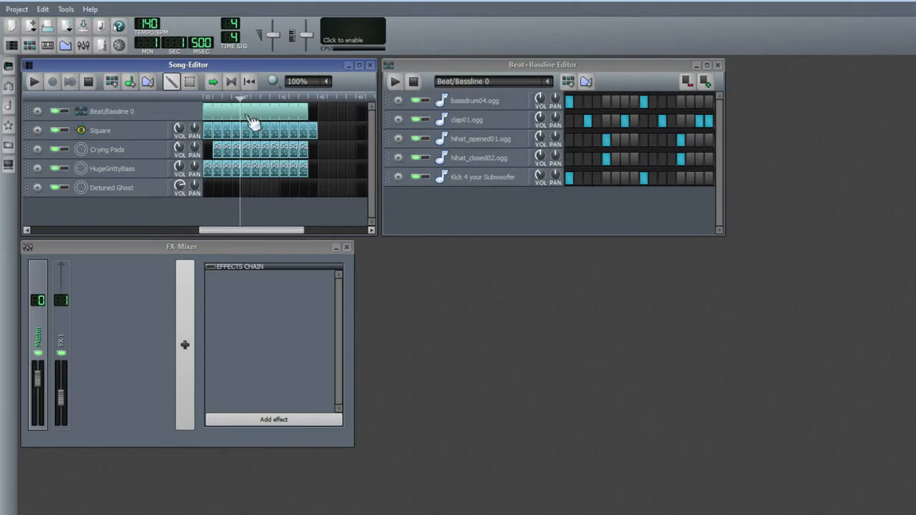
Move the playhead into the middle of the song, play it back, and stop playback
mouse_move(244, 106)
mouse_down()
mouse_move(289, 100)
mouse_move(280, 100)
mouse_up()
click(36, 82)
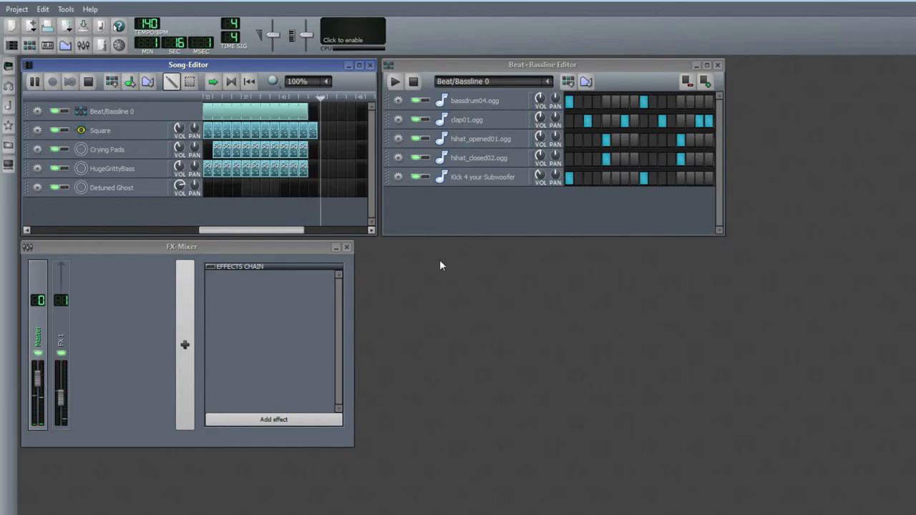
click(88, 81)
Add one more bar of the Square pattern at the song's end and play back the ending from there
mouse_move(291, 230)
mouse_down()
mouse_move(230, 229)
mouse_move(297, 230)
mouse_up()
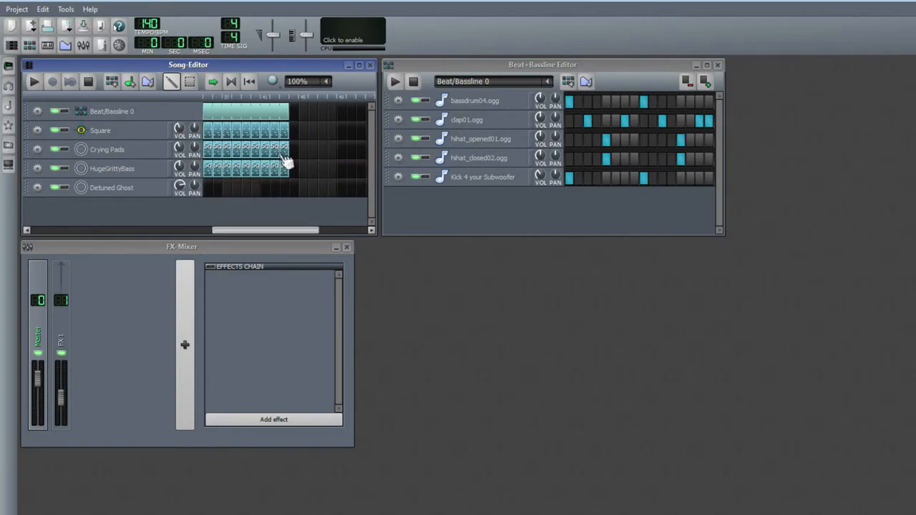
click(294, 136)
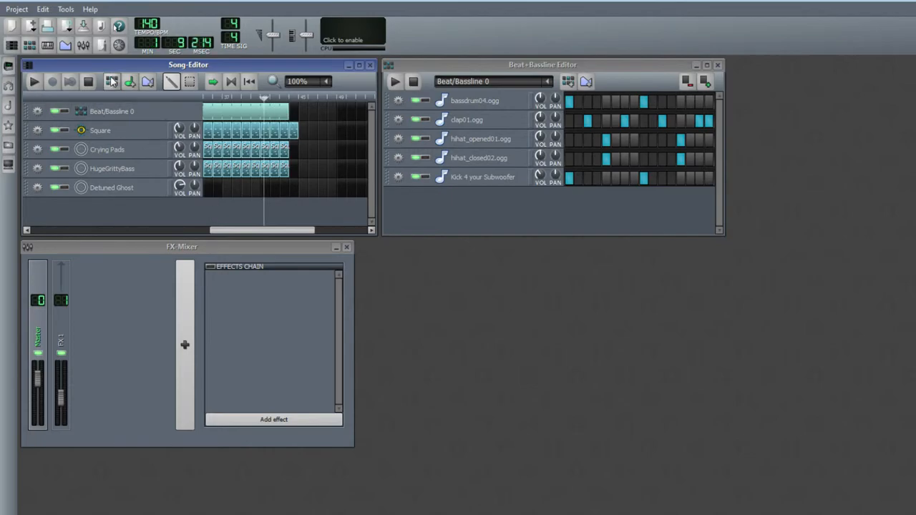
click(32, 82)
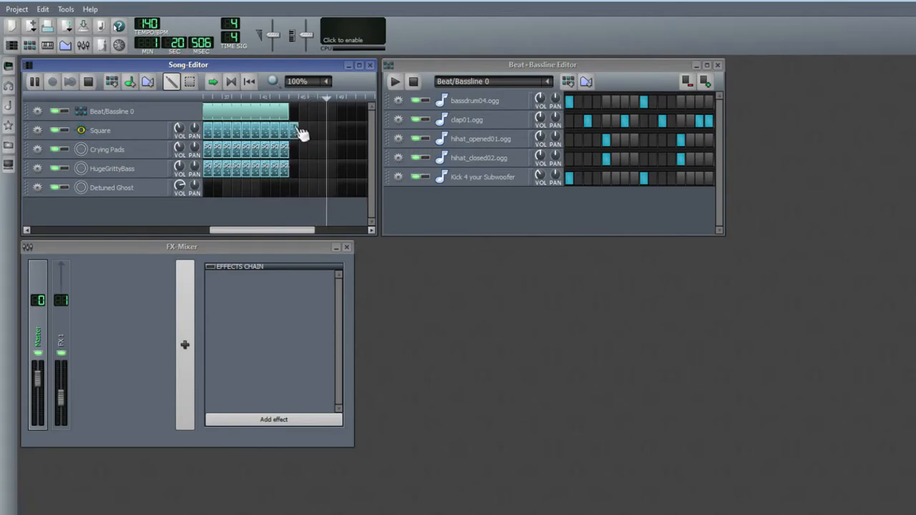
click(283, 99)
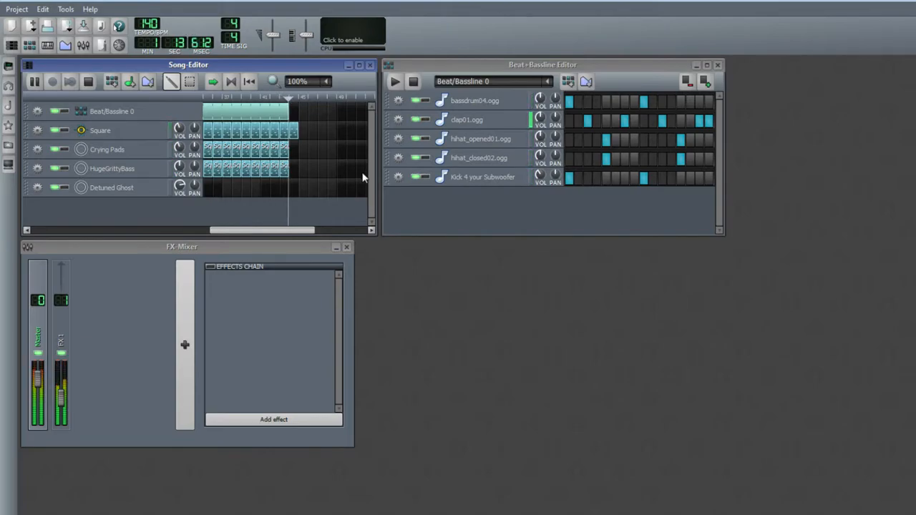
key(space)
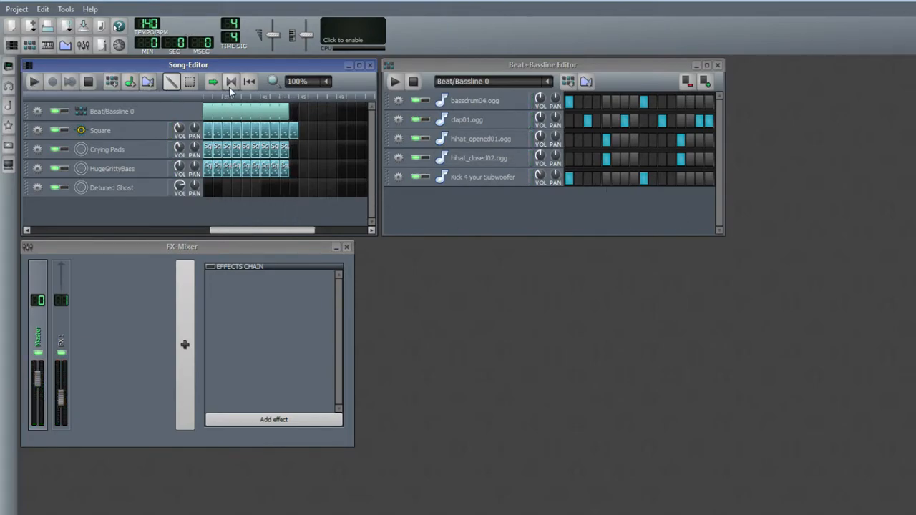